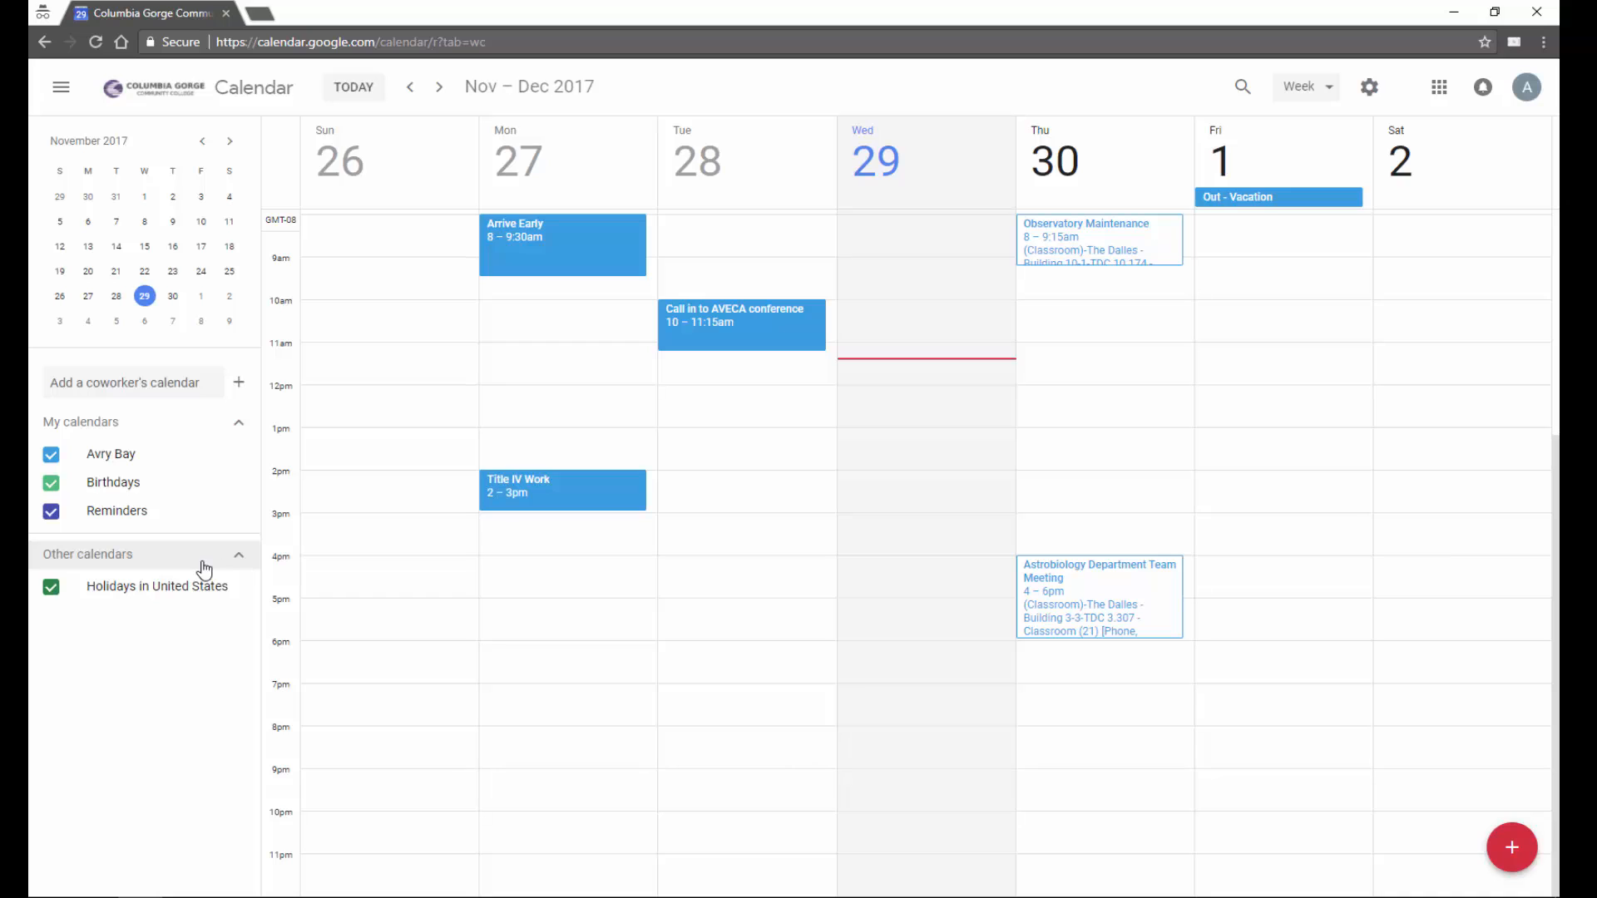
- Collapse and restore the sidebar, then browse weeks back and forward before returning to the current week
{"action": "left_click", "coordinate": [66, 96]}
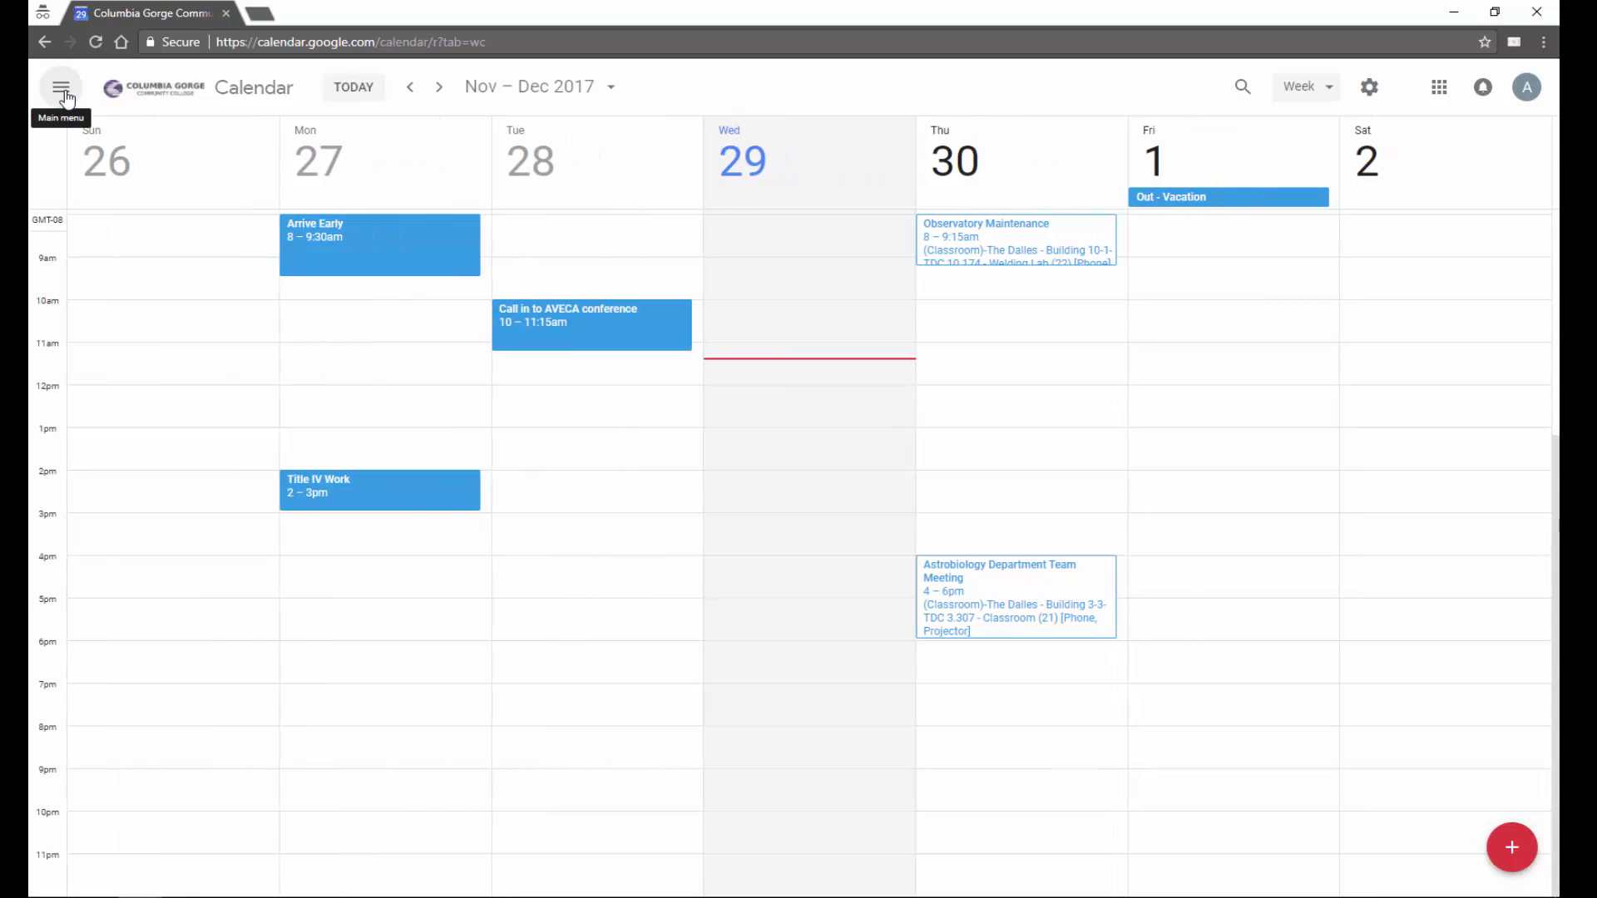
{"action": "left_click", "coordinate": [66, 96]}
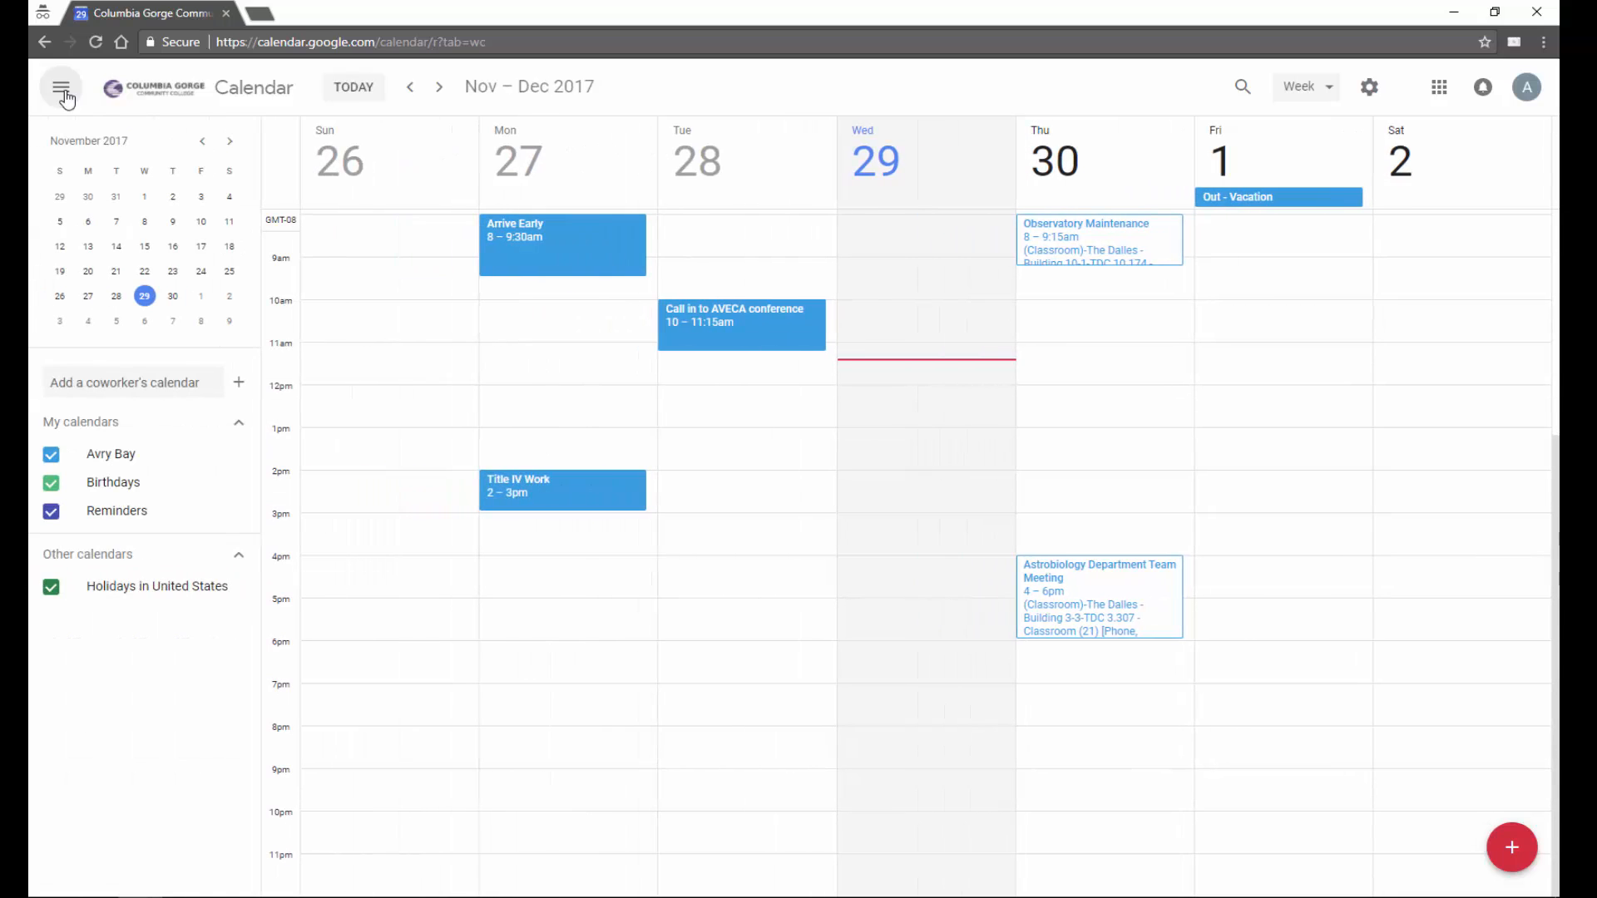
{"action": "left_click", "coordinate": [411, 91]}
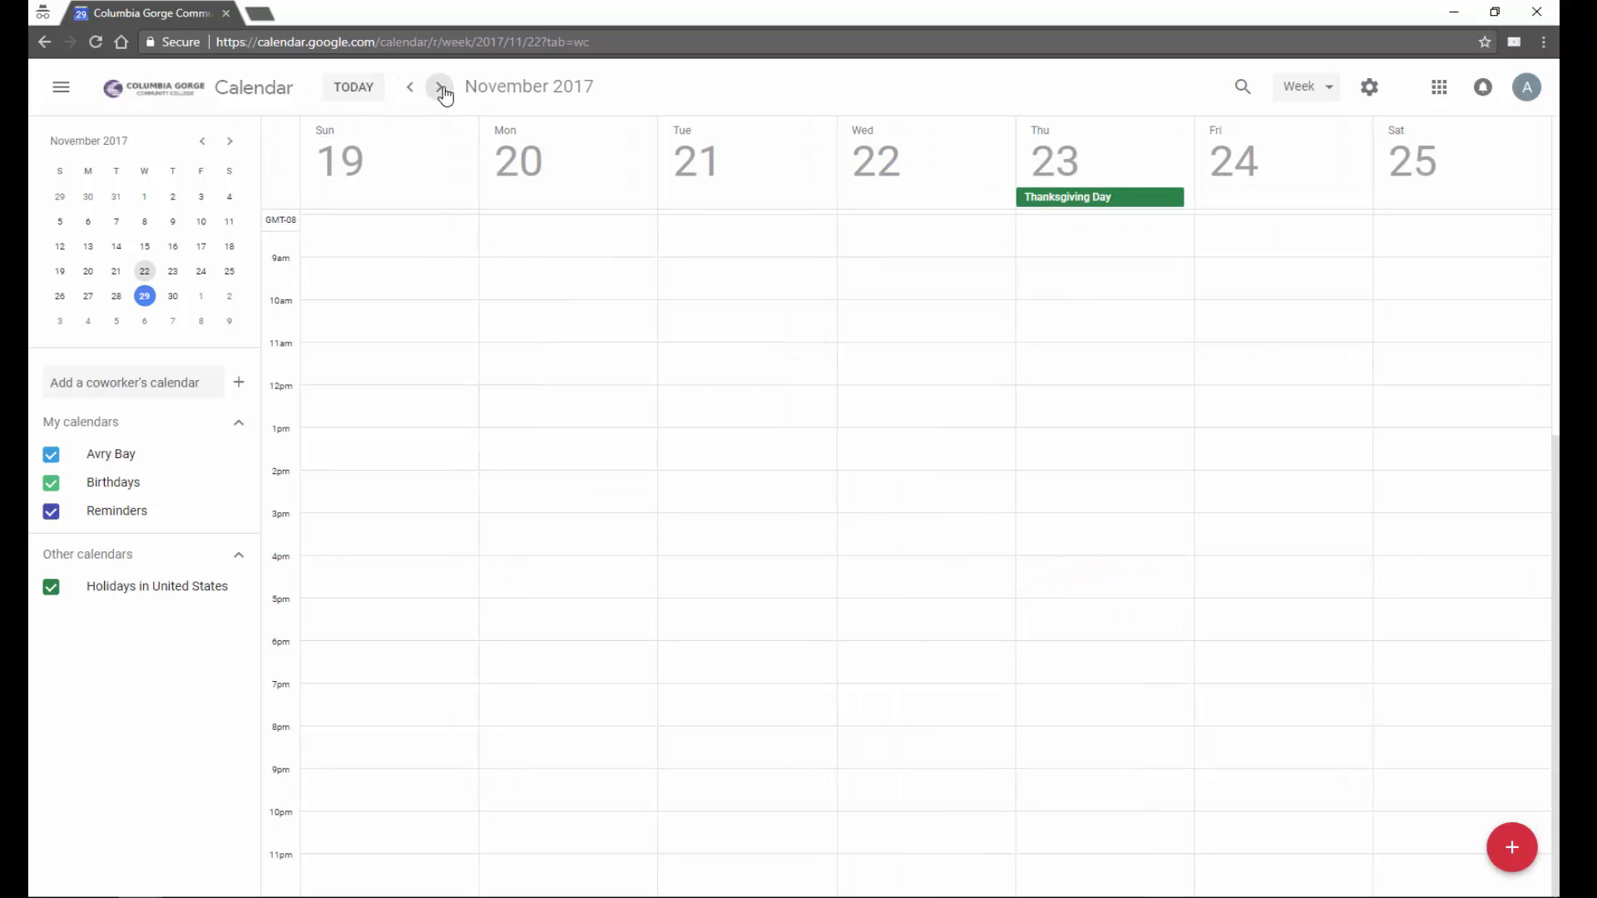
{"action": "left_click", "coordinate": [440, 92]}
{"action": "left_click", "coordinate": [442, 92]}
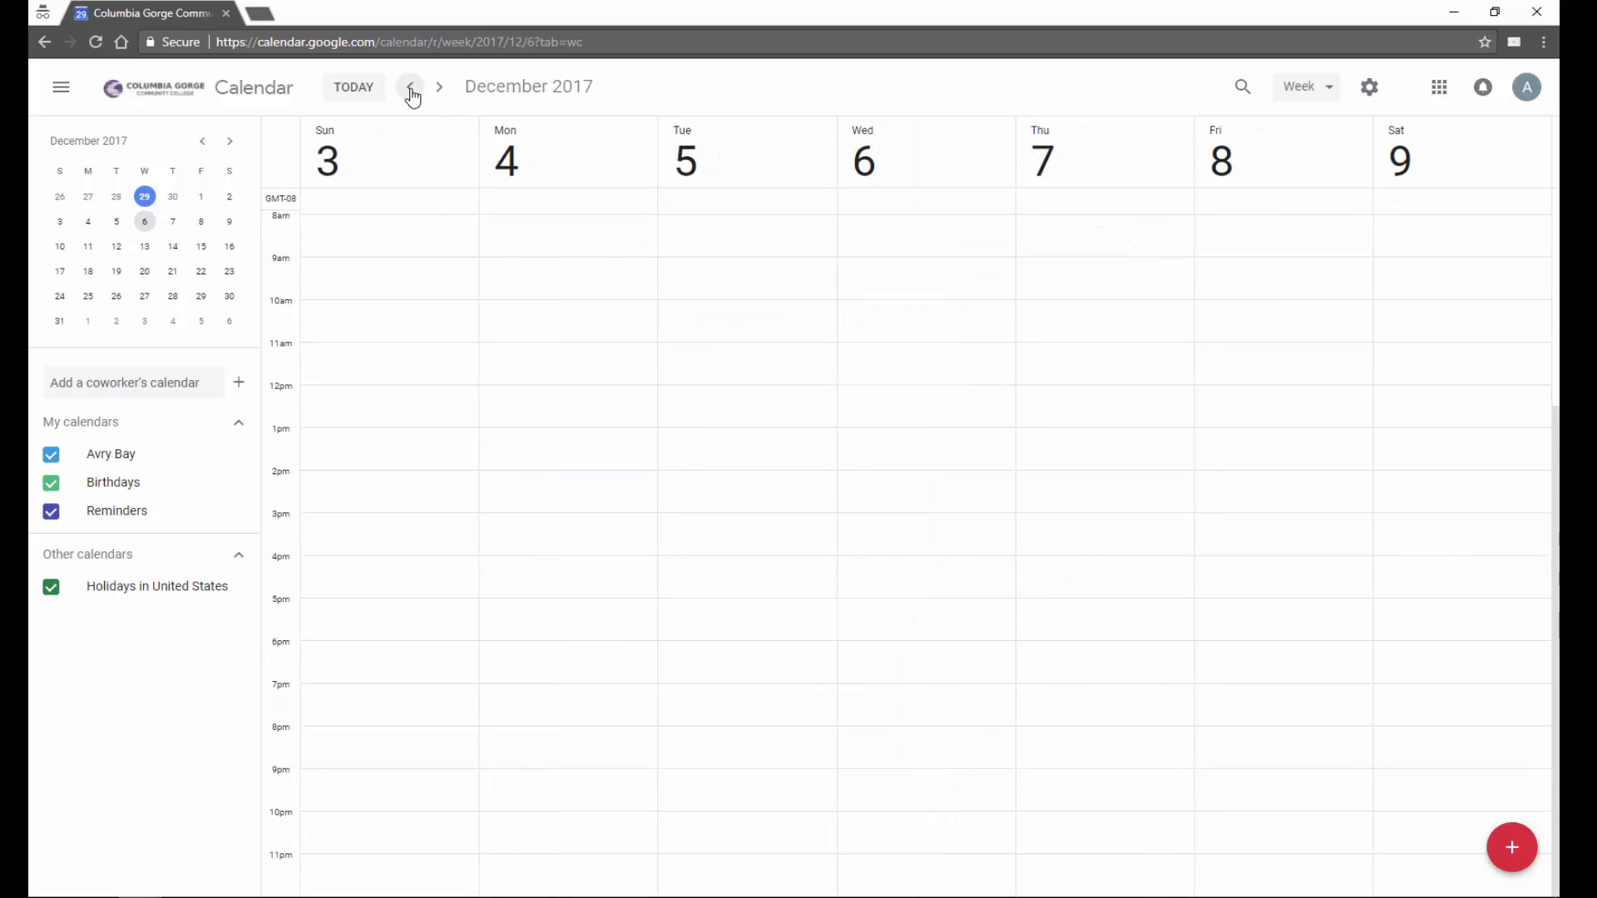
{"action": "left_click", "coordinate": [410, 92]}
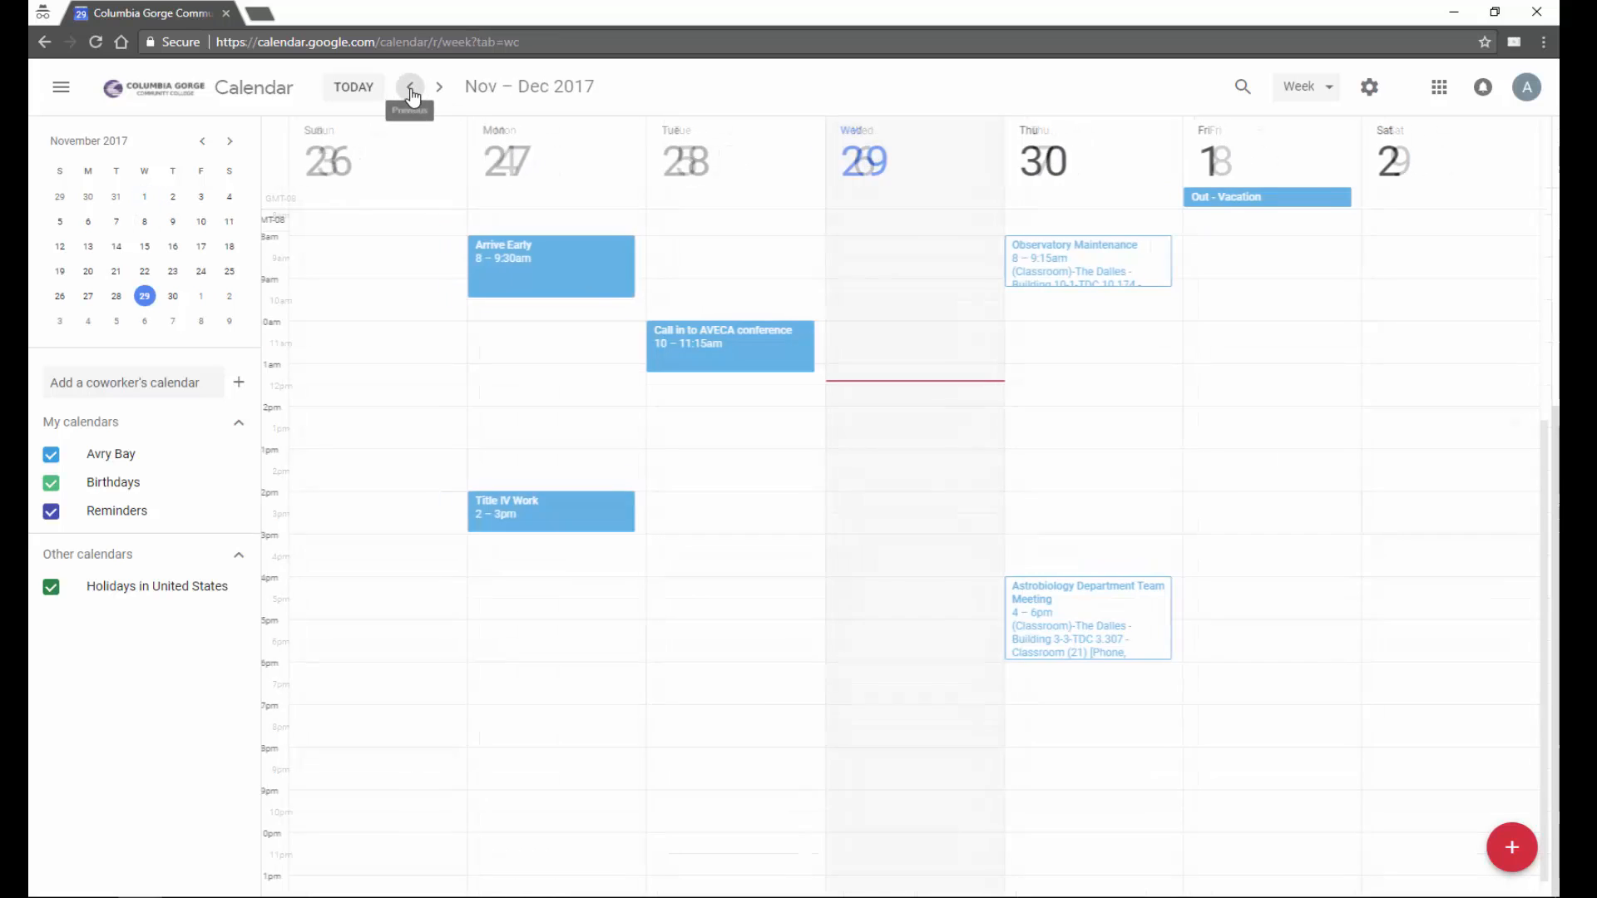
- Look through the event search and advanced search options, then the view list, keeping Week view
{"action": "left_click", "coordinate": [1247, 90]}
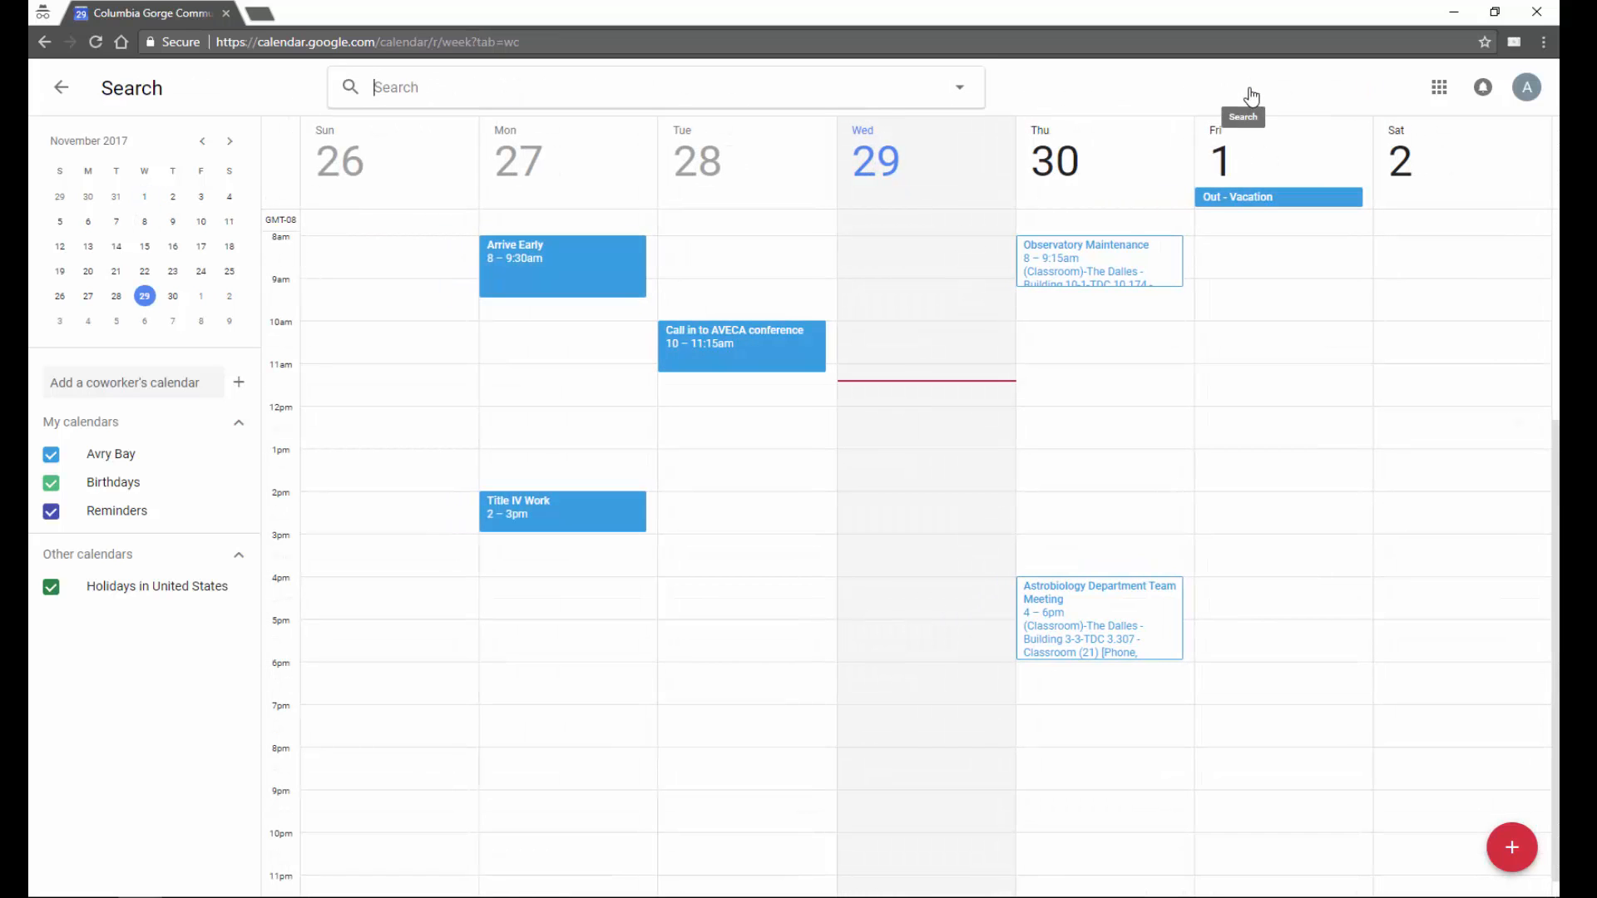
{"action": "left_click", "coordinate": [958, 87]}
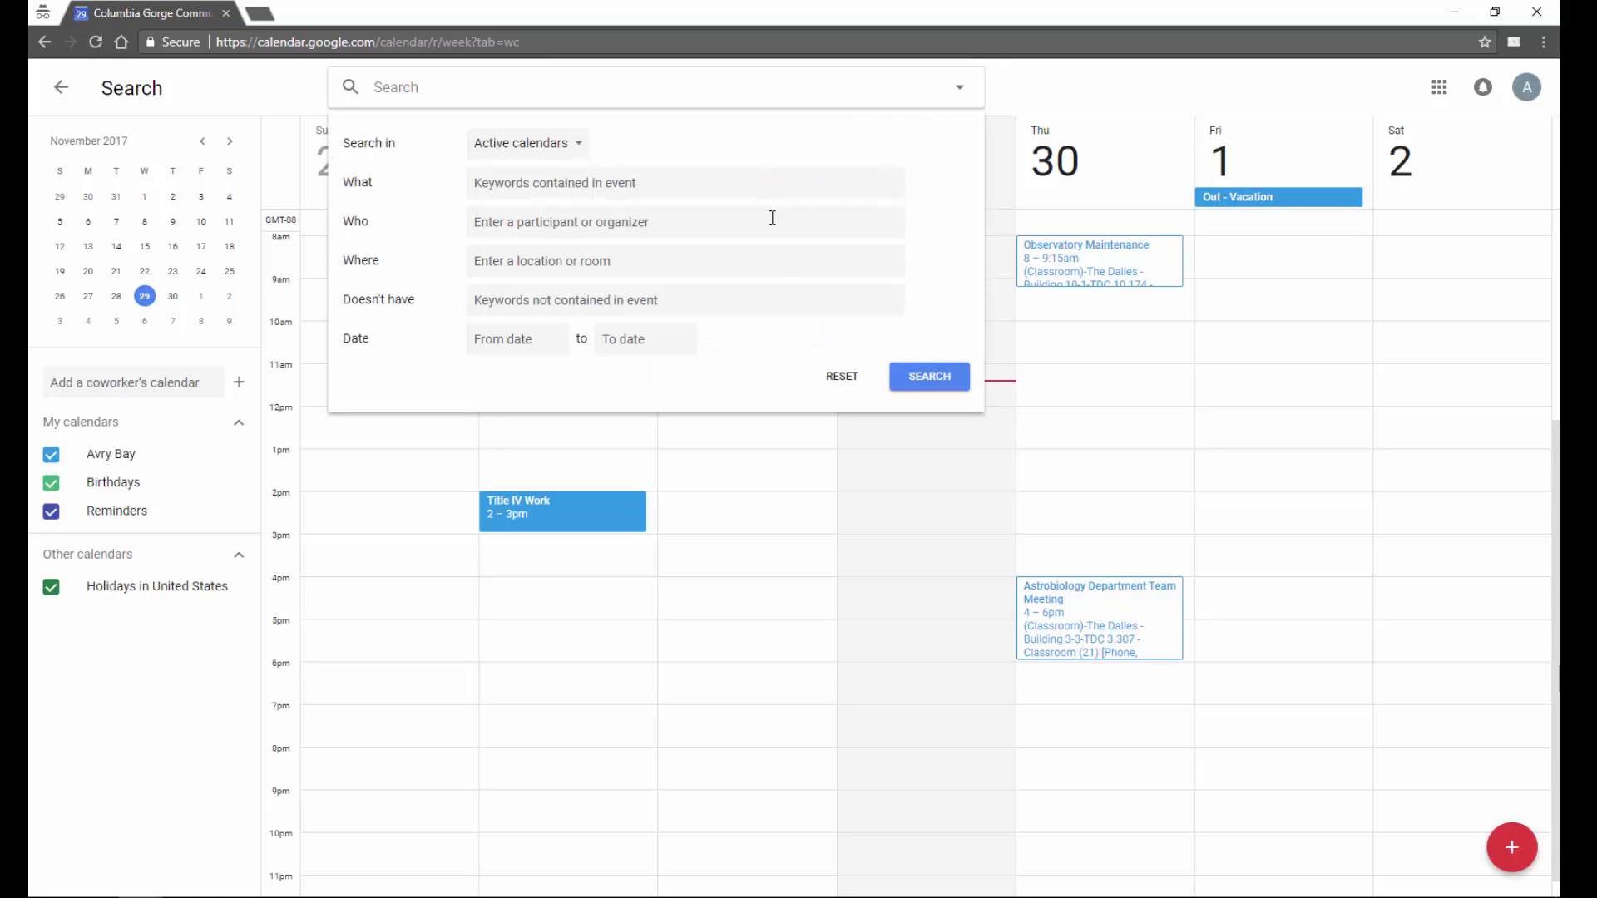
{"action": "left_click", "coordinate": [1049, 94]}
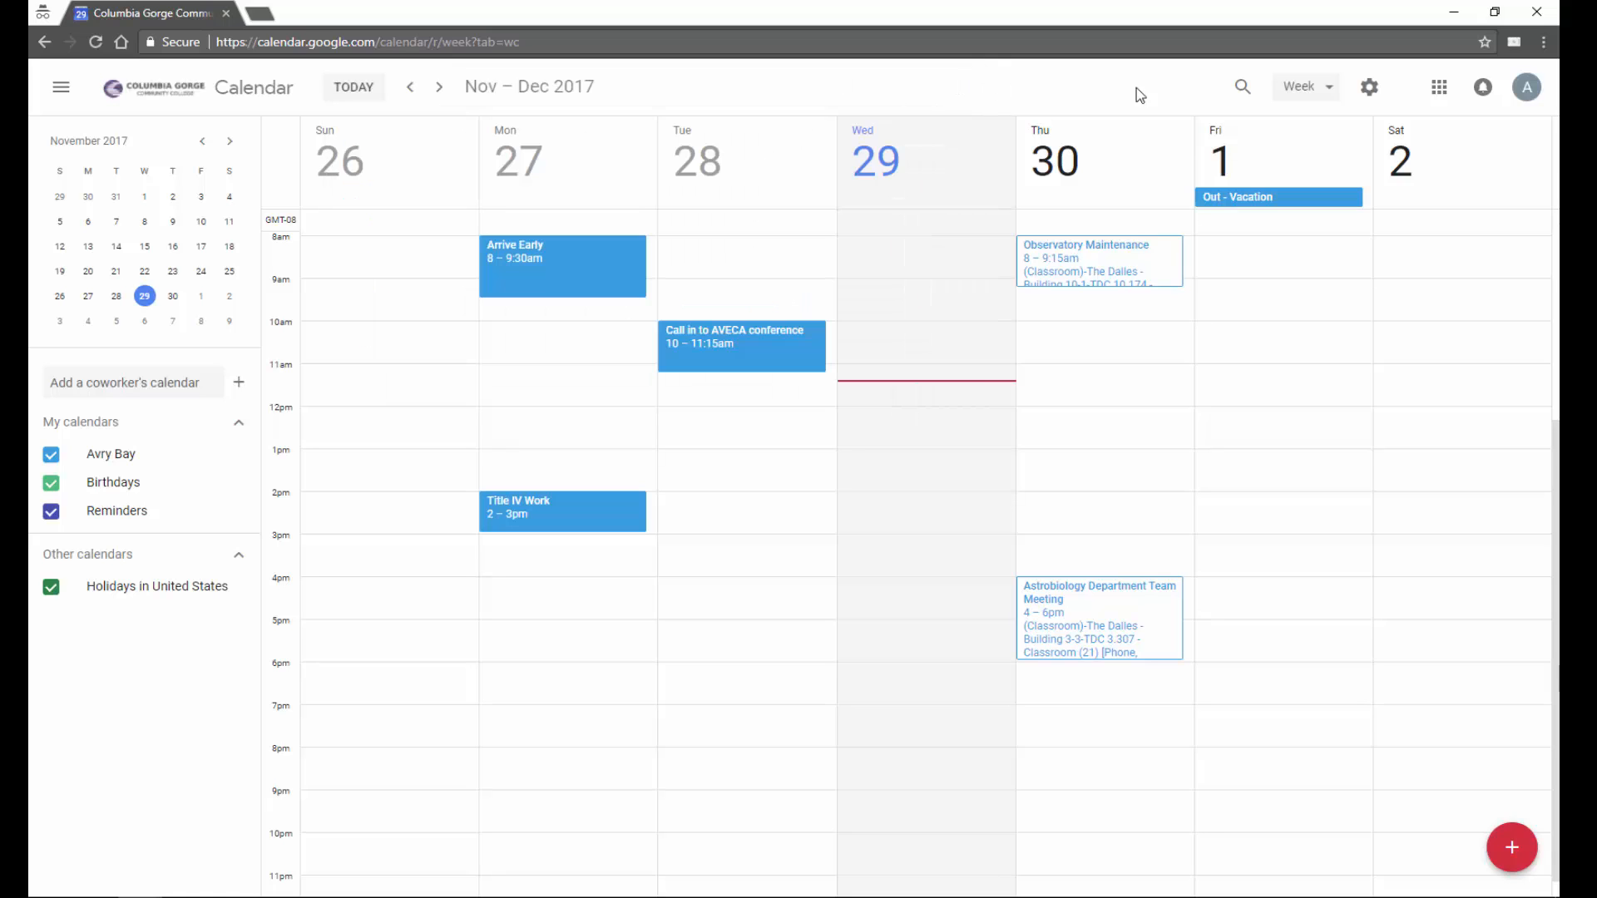
{"action": "left_click", "coordinate": [1329, 91]}
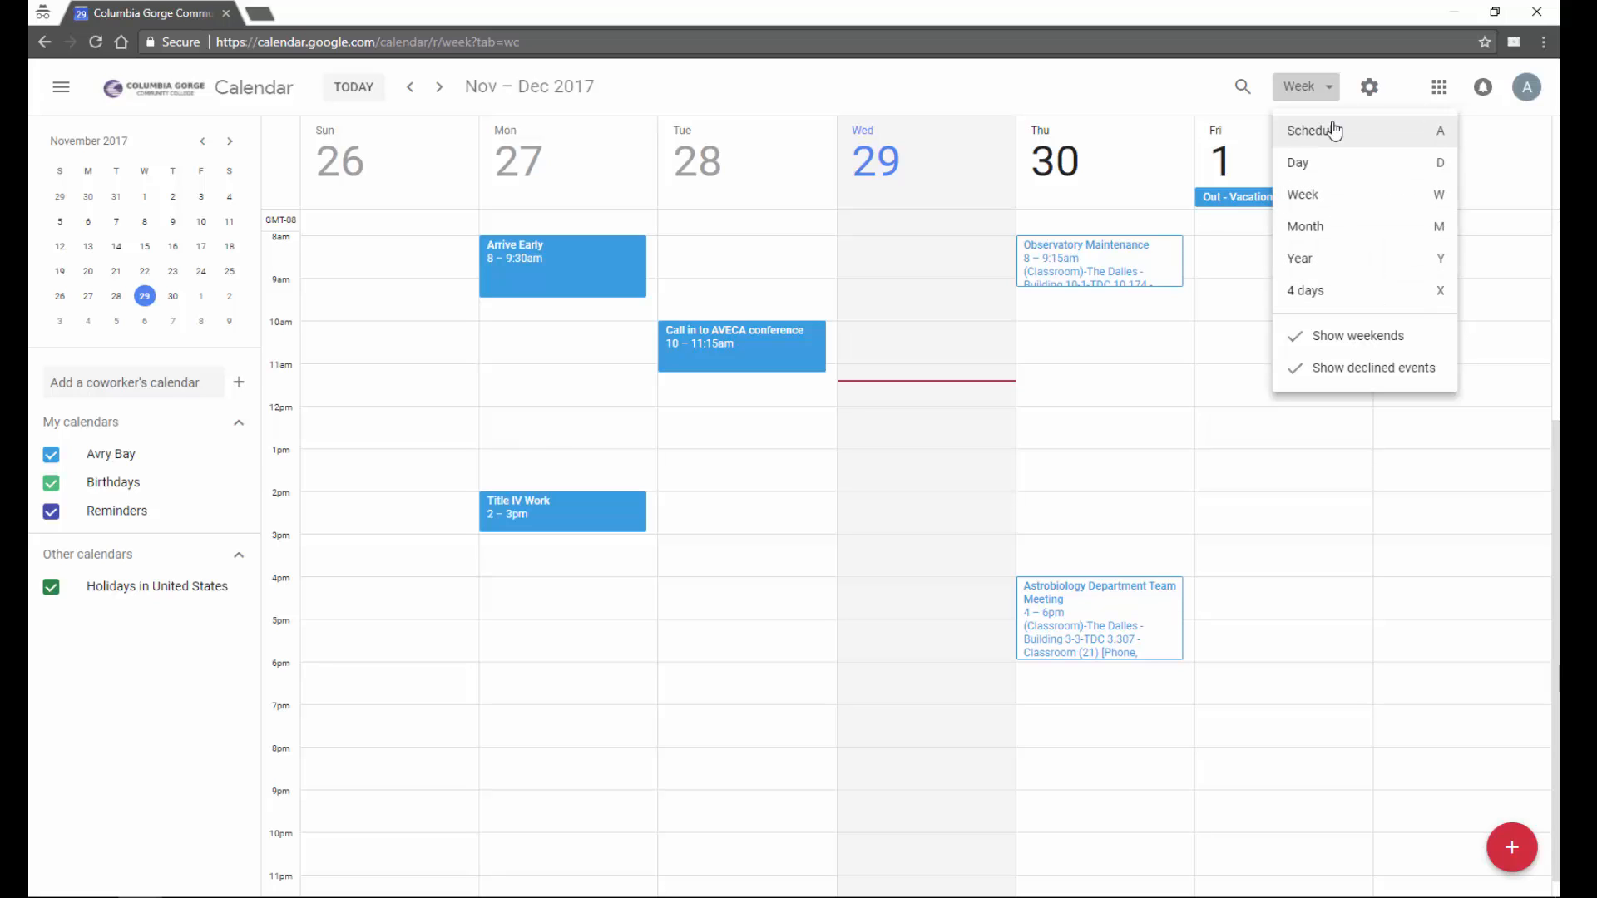
{"action": "left_click", "coordinate": [1329, 93]}
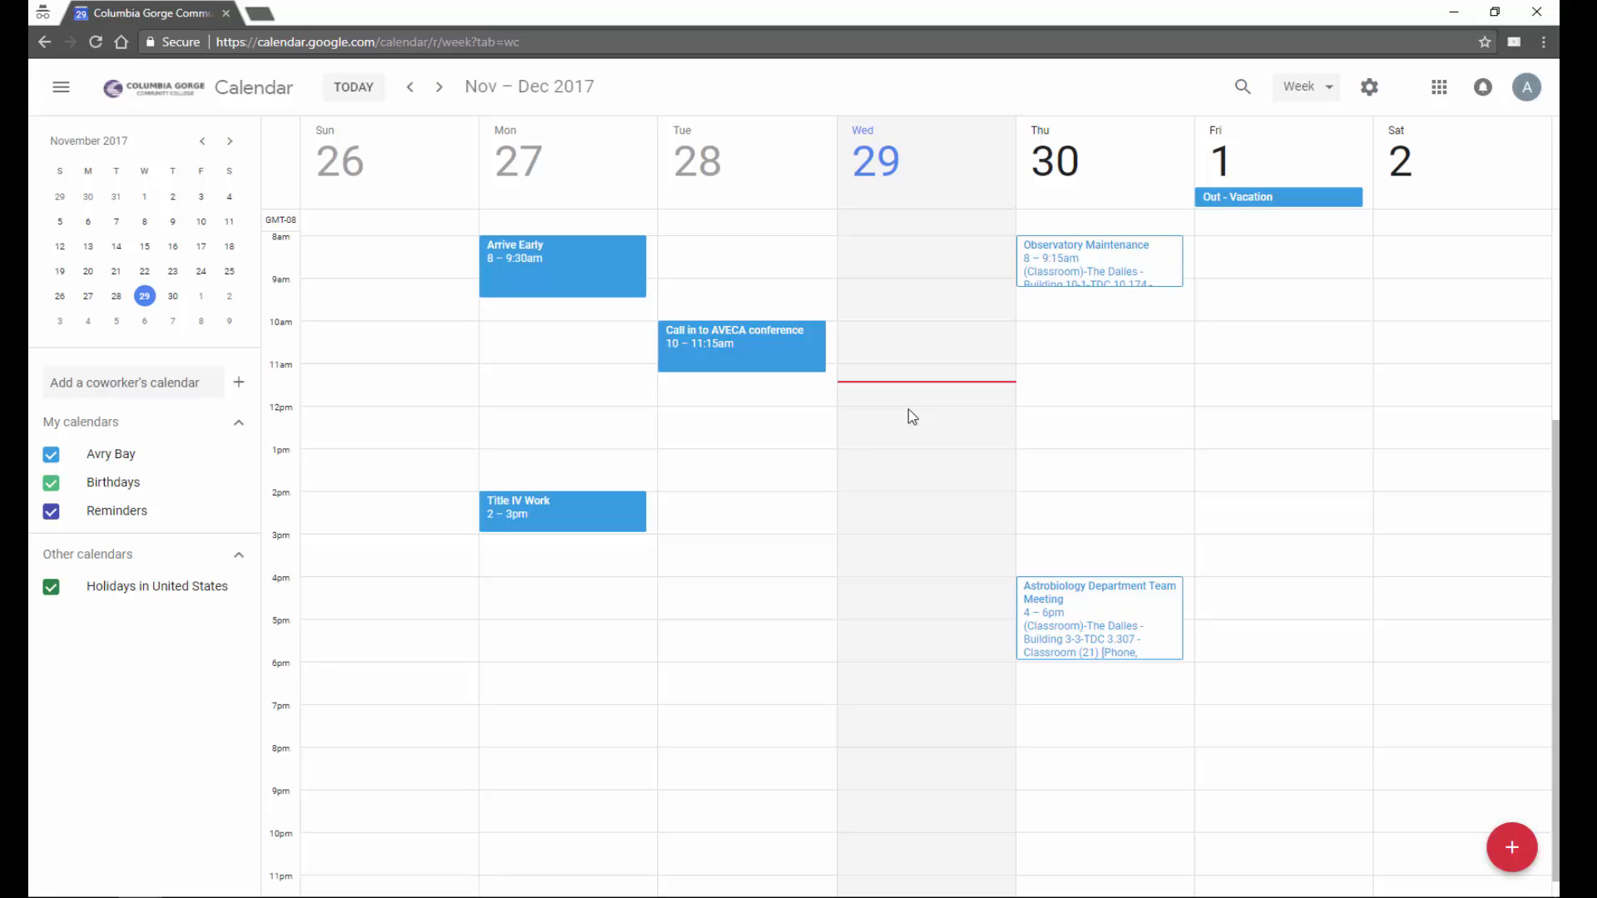
- Create a 'Meeting' event on Wednesday Nov 29 from 12:00 to 1:45pm
{"action": "left_click_drag", "start_coordinate": [909, 416], "coordinate": [913, 474]}
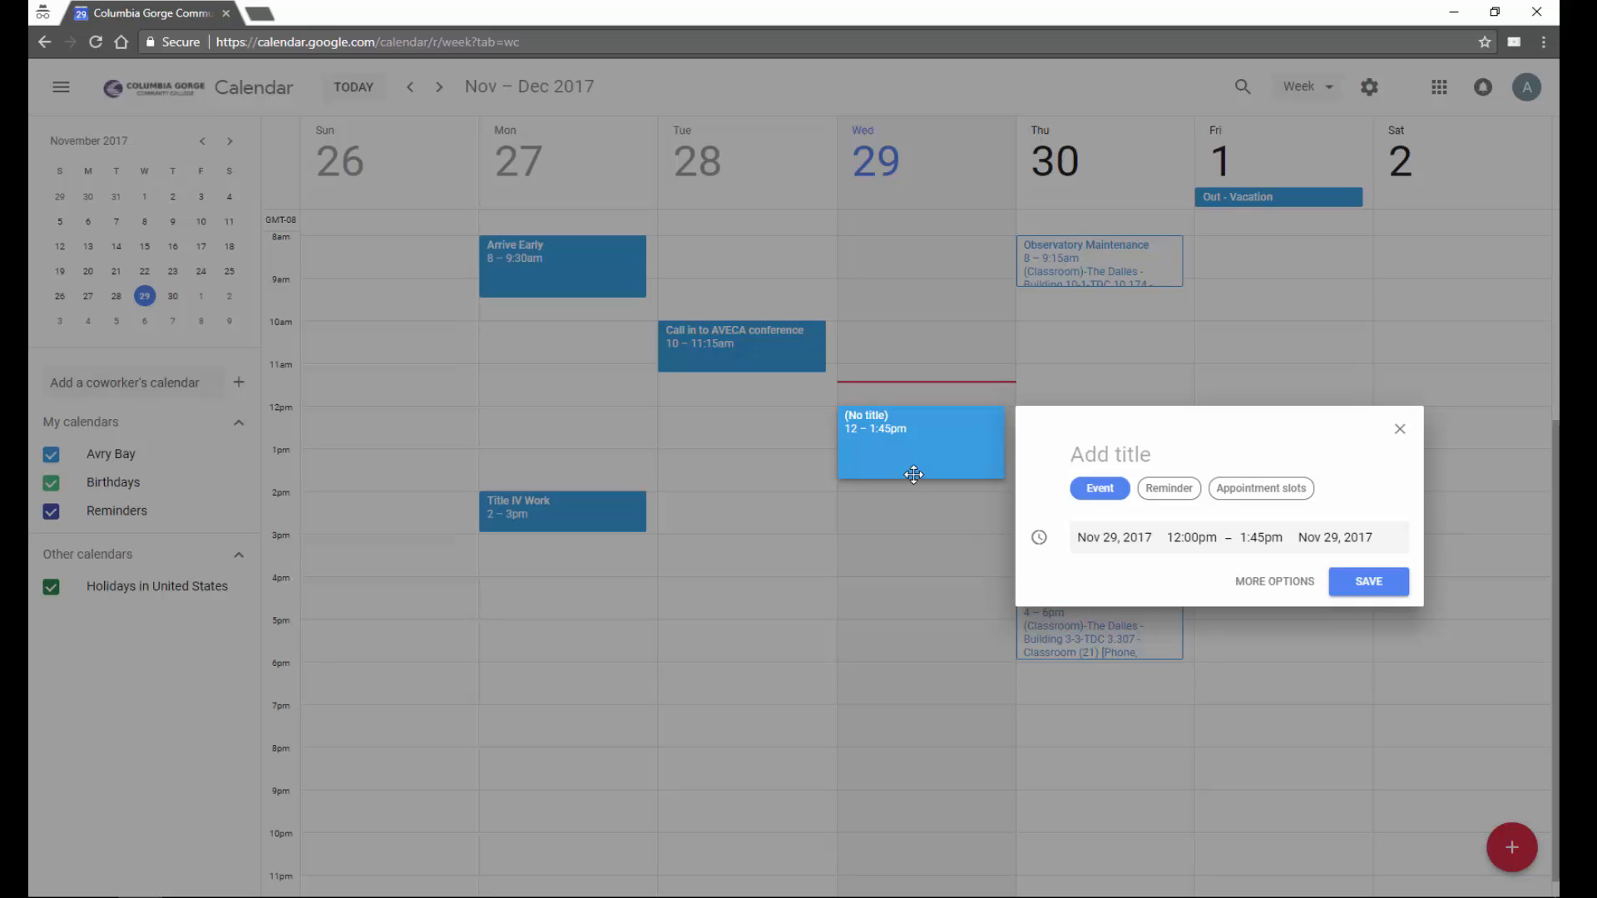
{"action": "type", "text": "Meeting"}
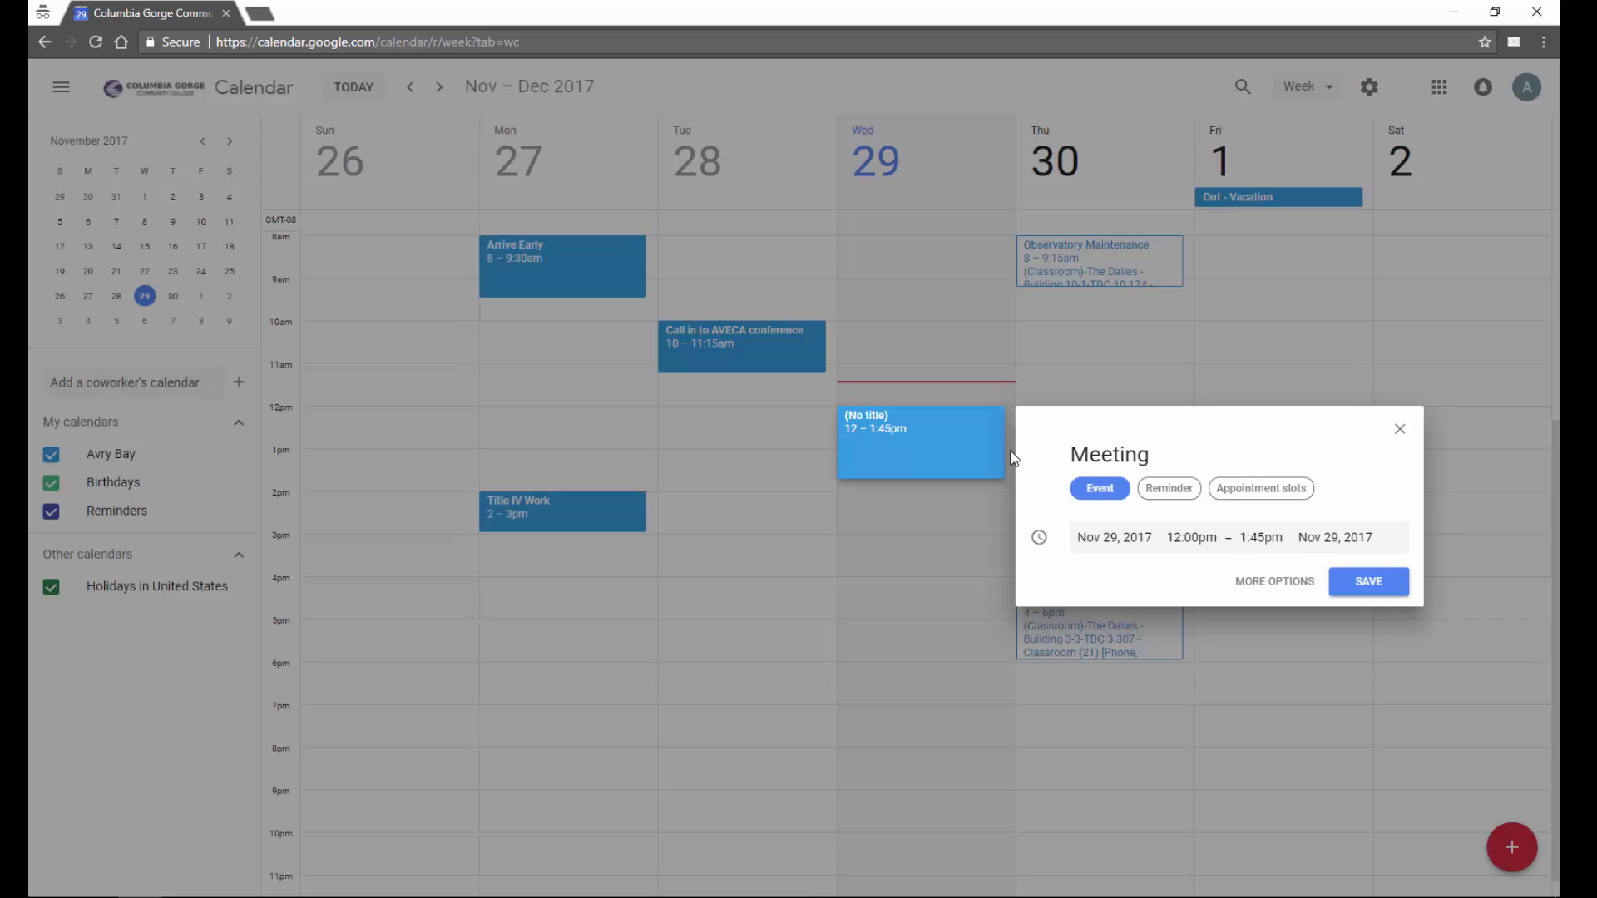
{"action": "left_click", "coordinate": [1370, 583]}
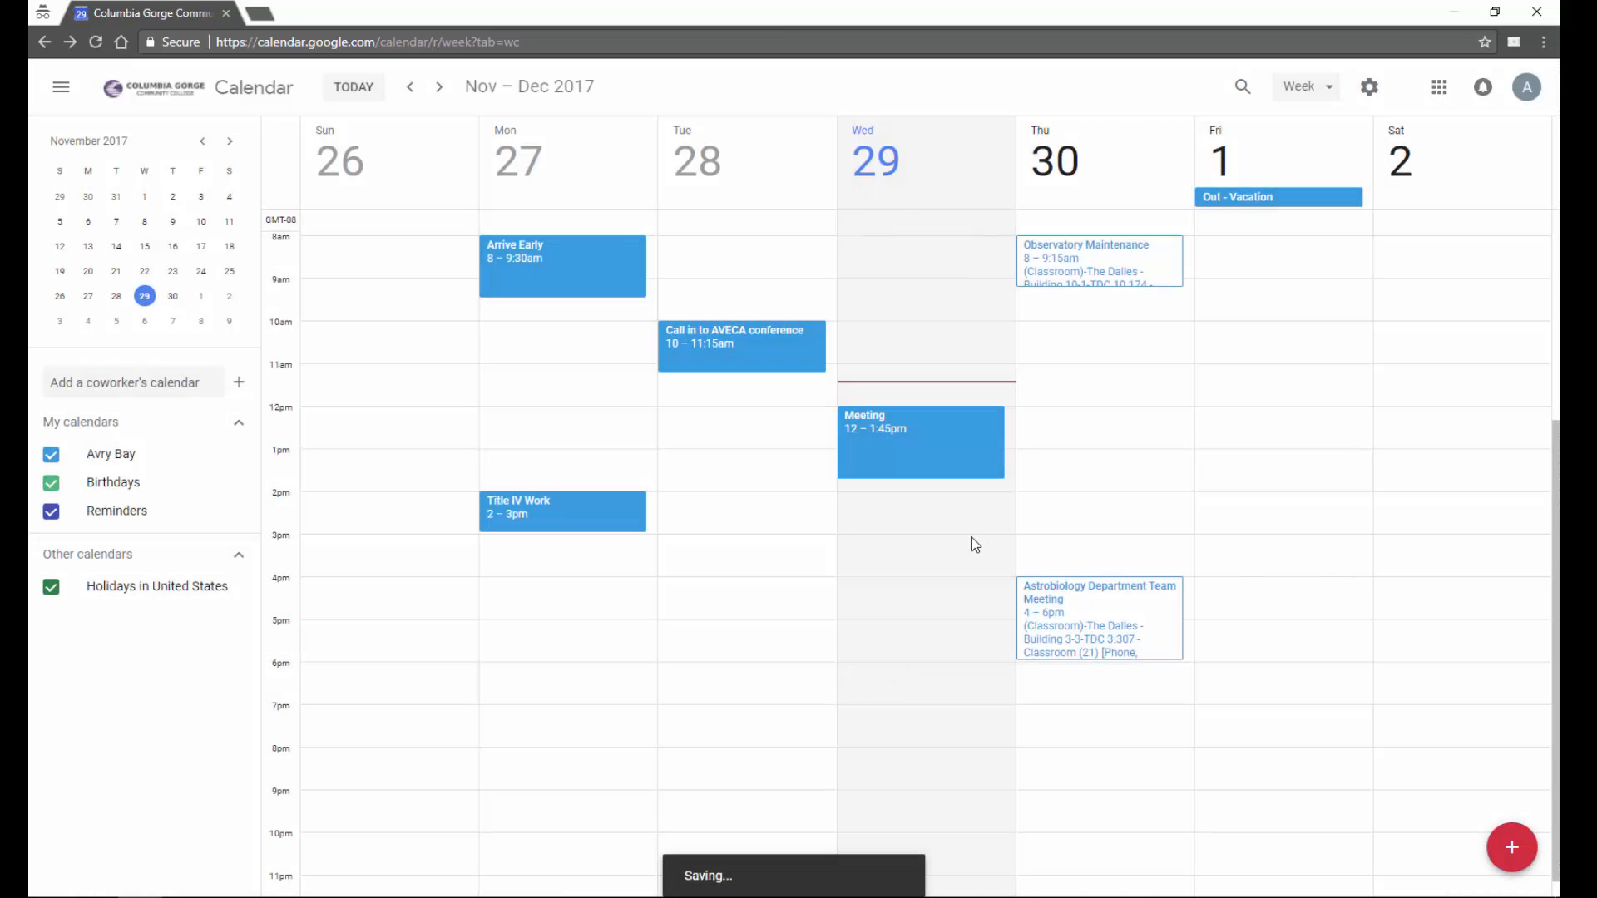
{"action": "left_click", "coordinate": [946, 556]}
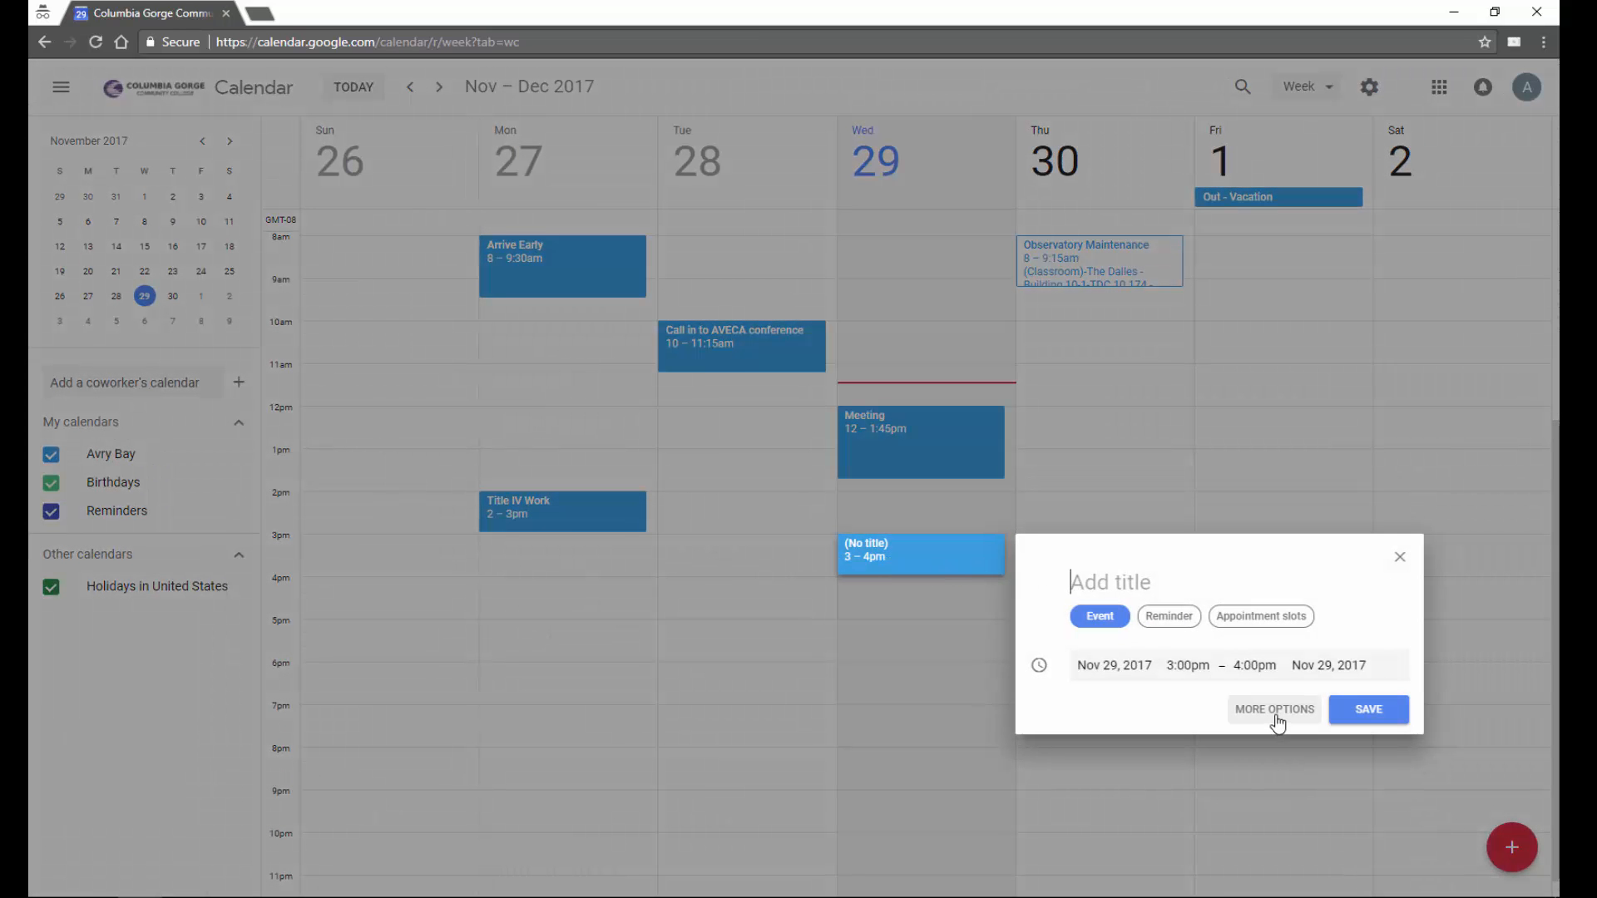
- Title the Nov 29 3–4pm draft 'Test event' and attach Hangouts Meet, keeping default visibility
{"action": "left_click", "coordinate": [1276, 712]}
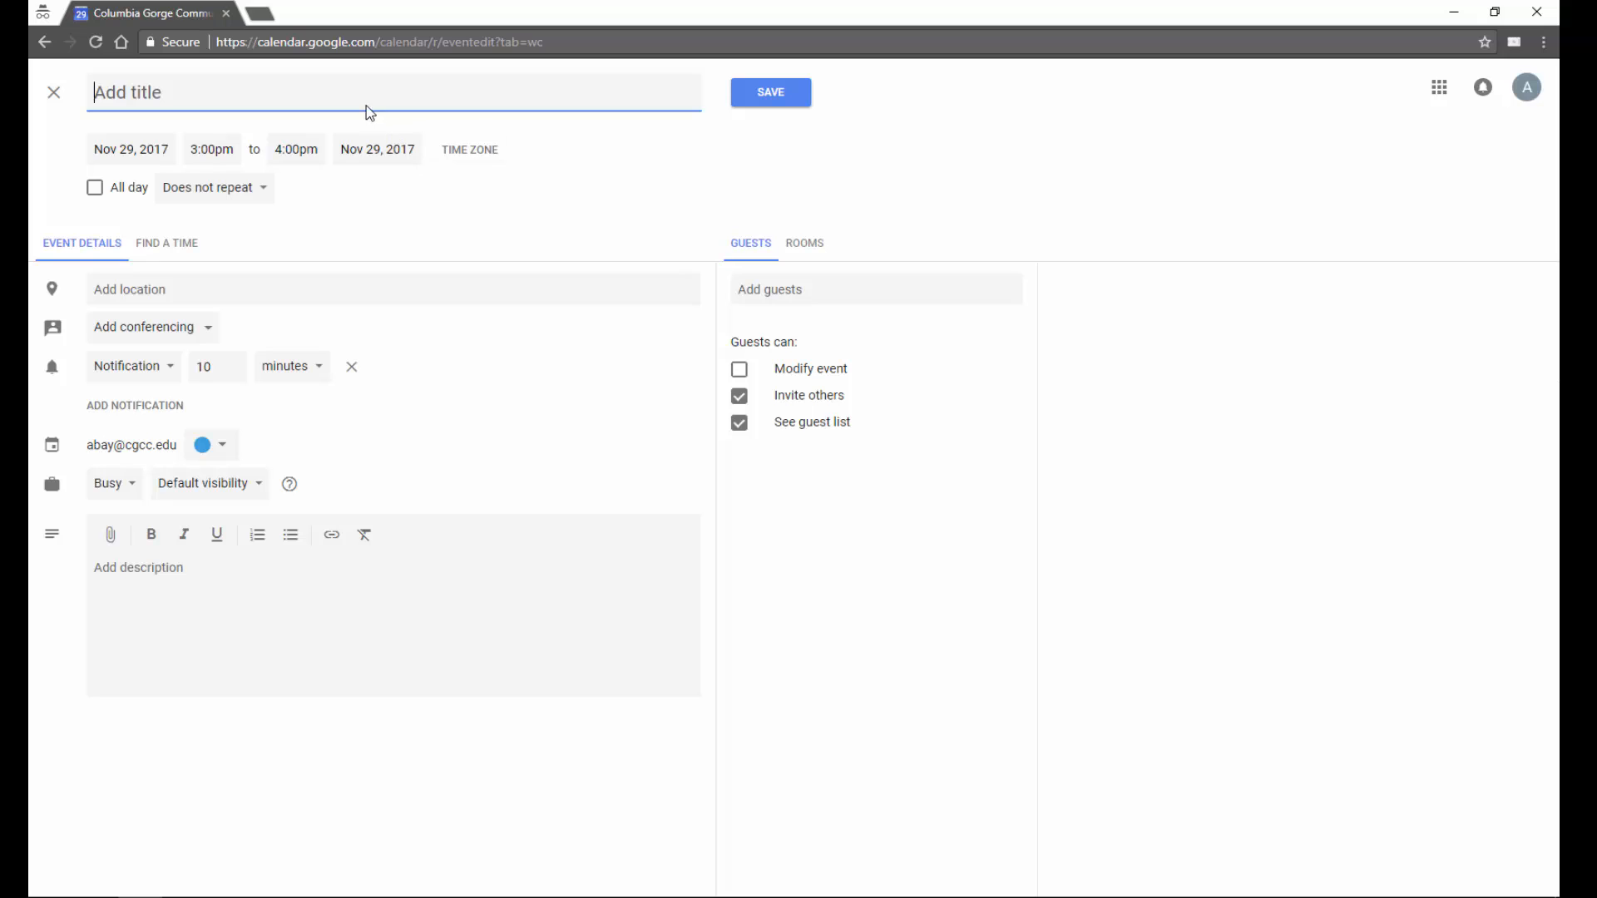
{"action": "type", "text": "Test event"}
{"action": "left_click", "coordinate": [207, 328]}
{"action": "left_click", "coordinate": [211, 383]}
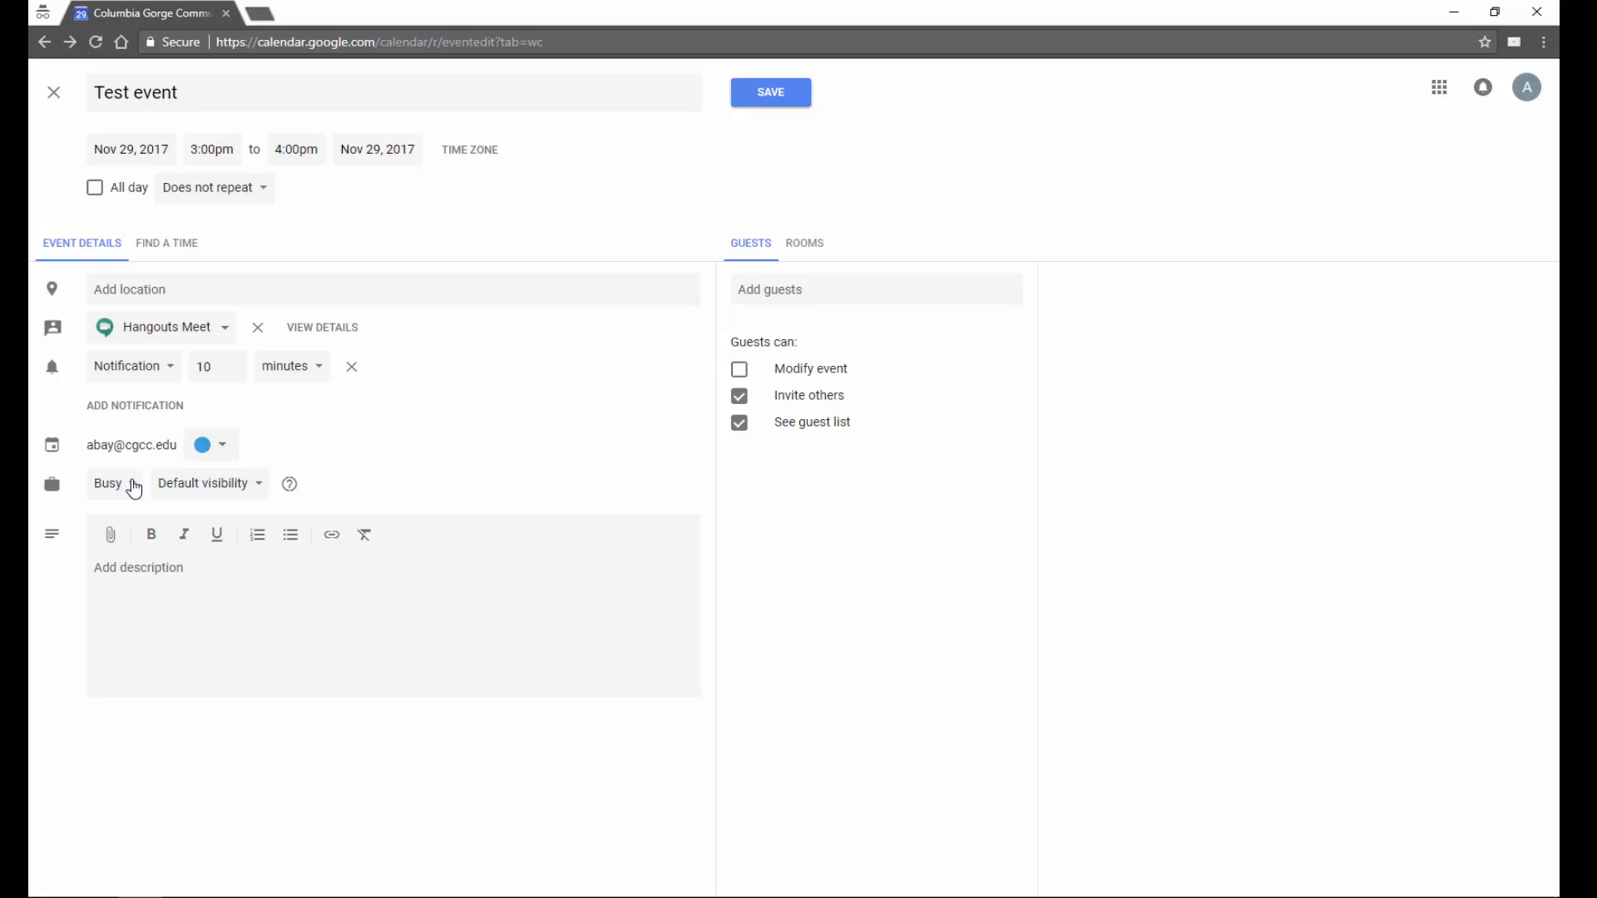
{"action": "left_click", "coordinate": [261, 493]}
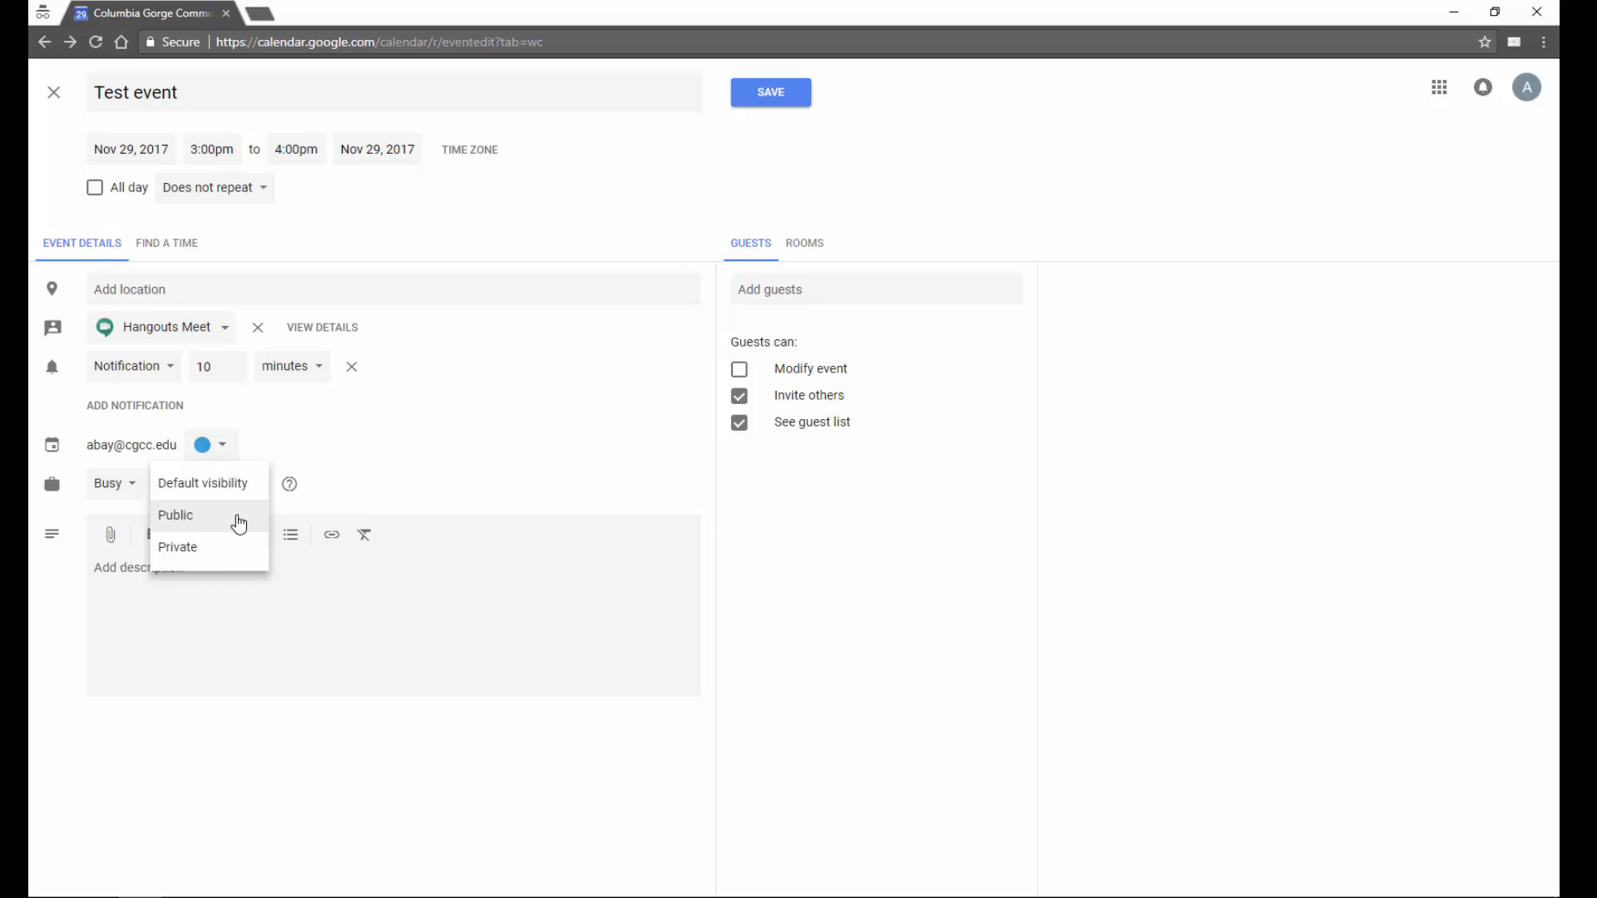
{"action": "left_click", "coordinate": [247, 567]}
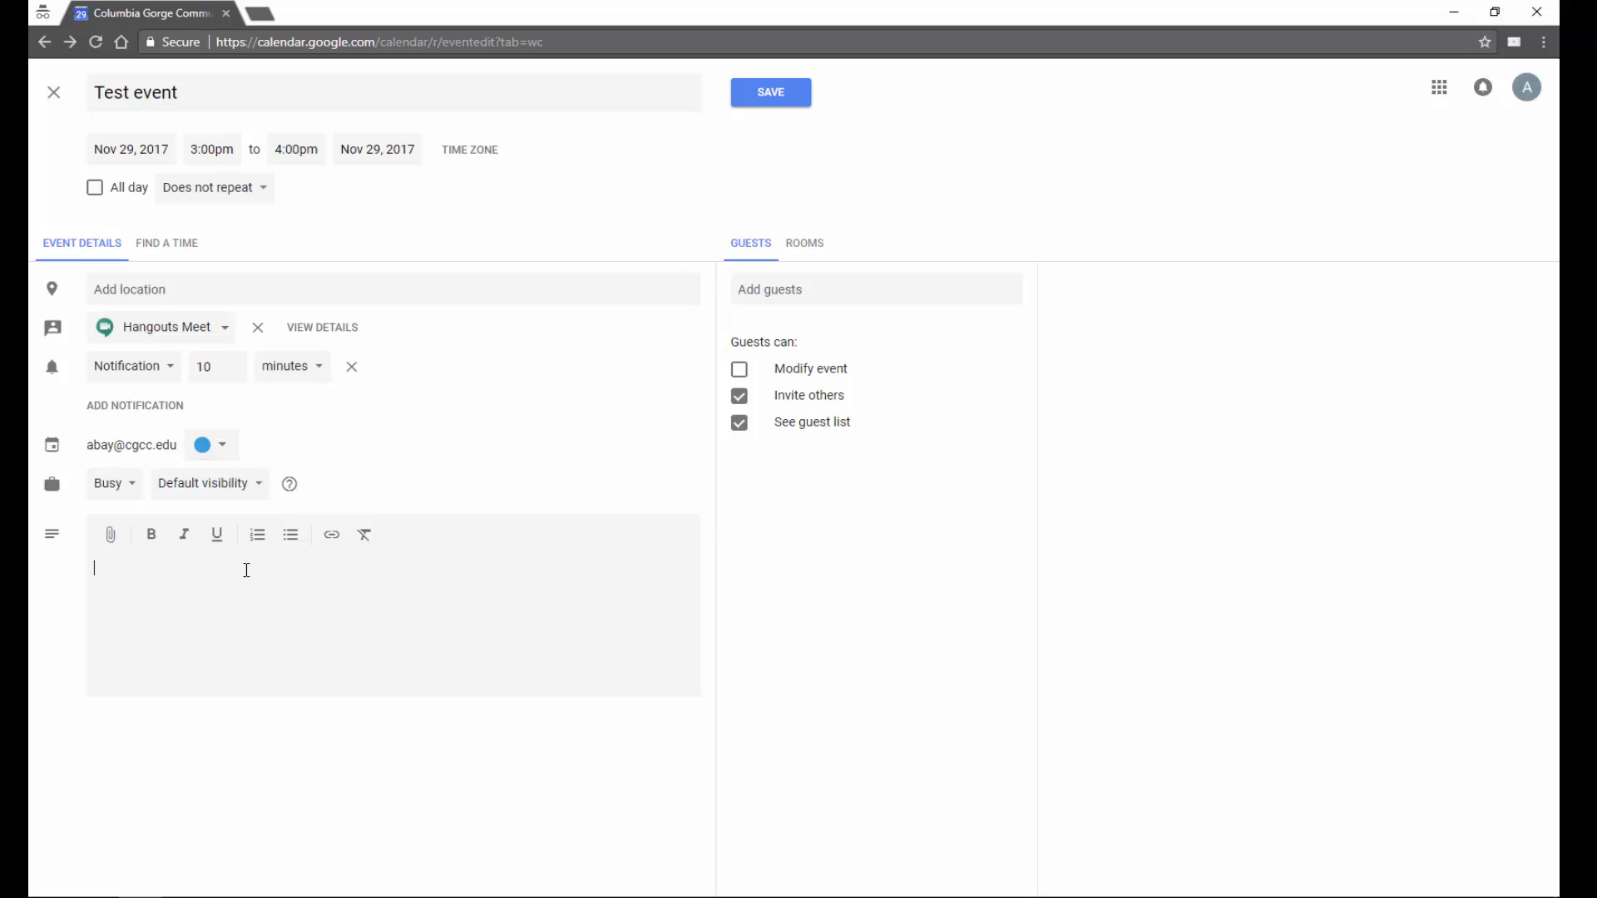
- Add a coworker as a guest by username search, toggling them optional and back to required
{"action": "left_click", "coordinate": [796, 291]}
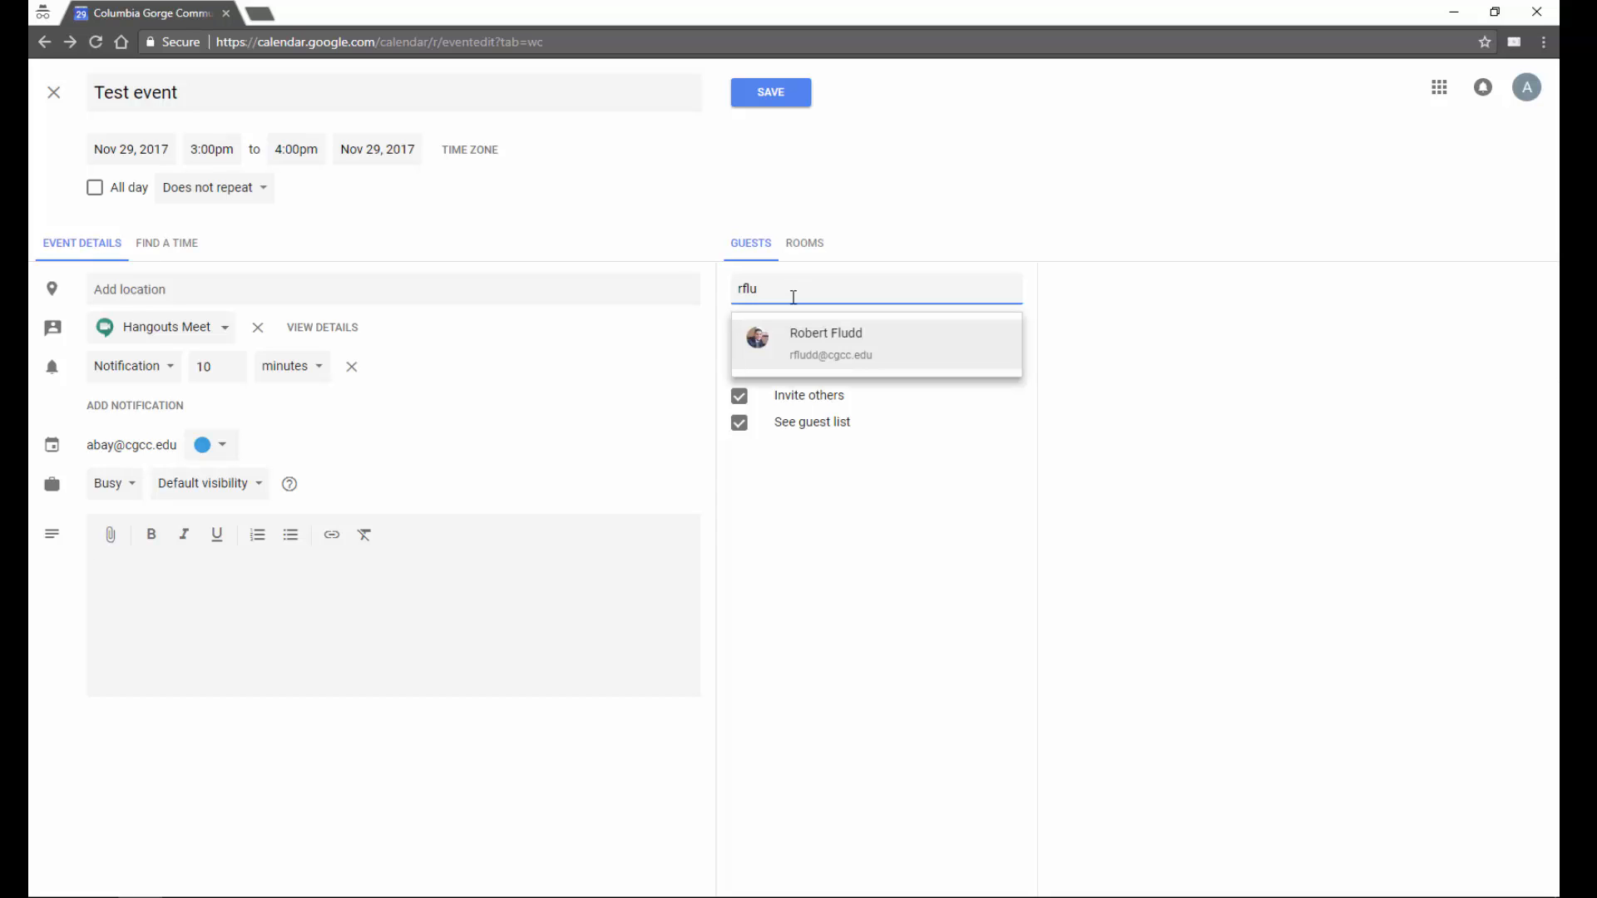
{"action": "left_click", "coordinate": [811, 337]}
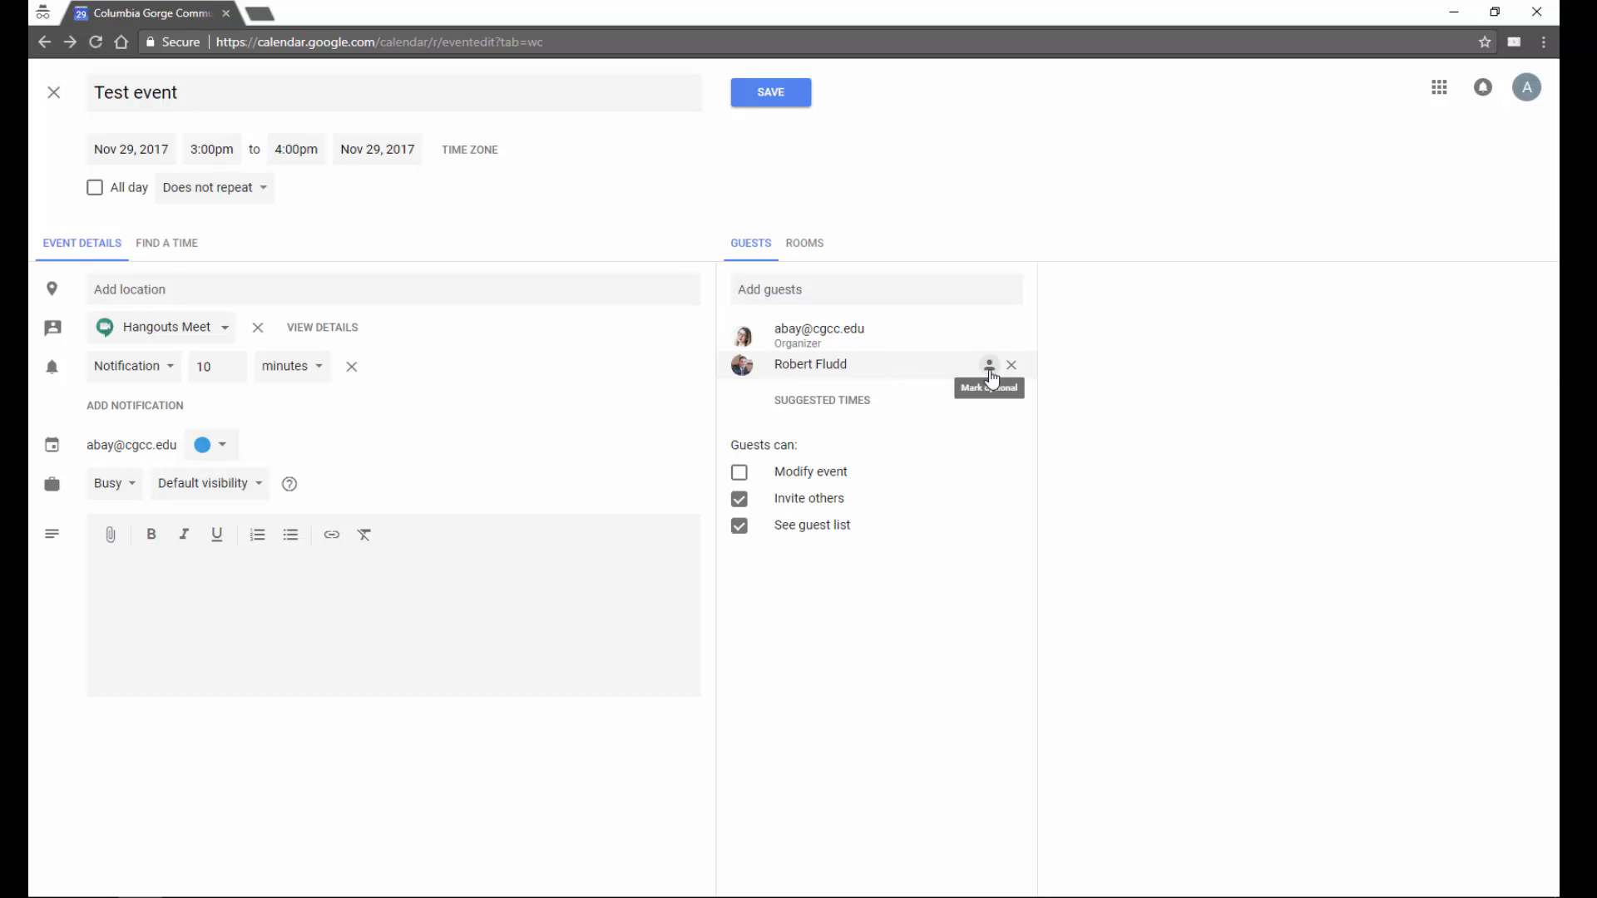
{"action": "left_click", "coordinate": [990, 374]}
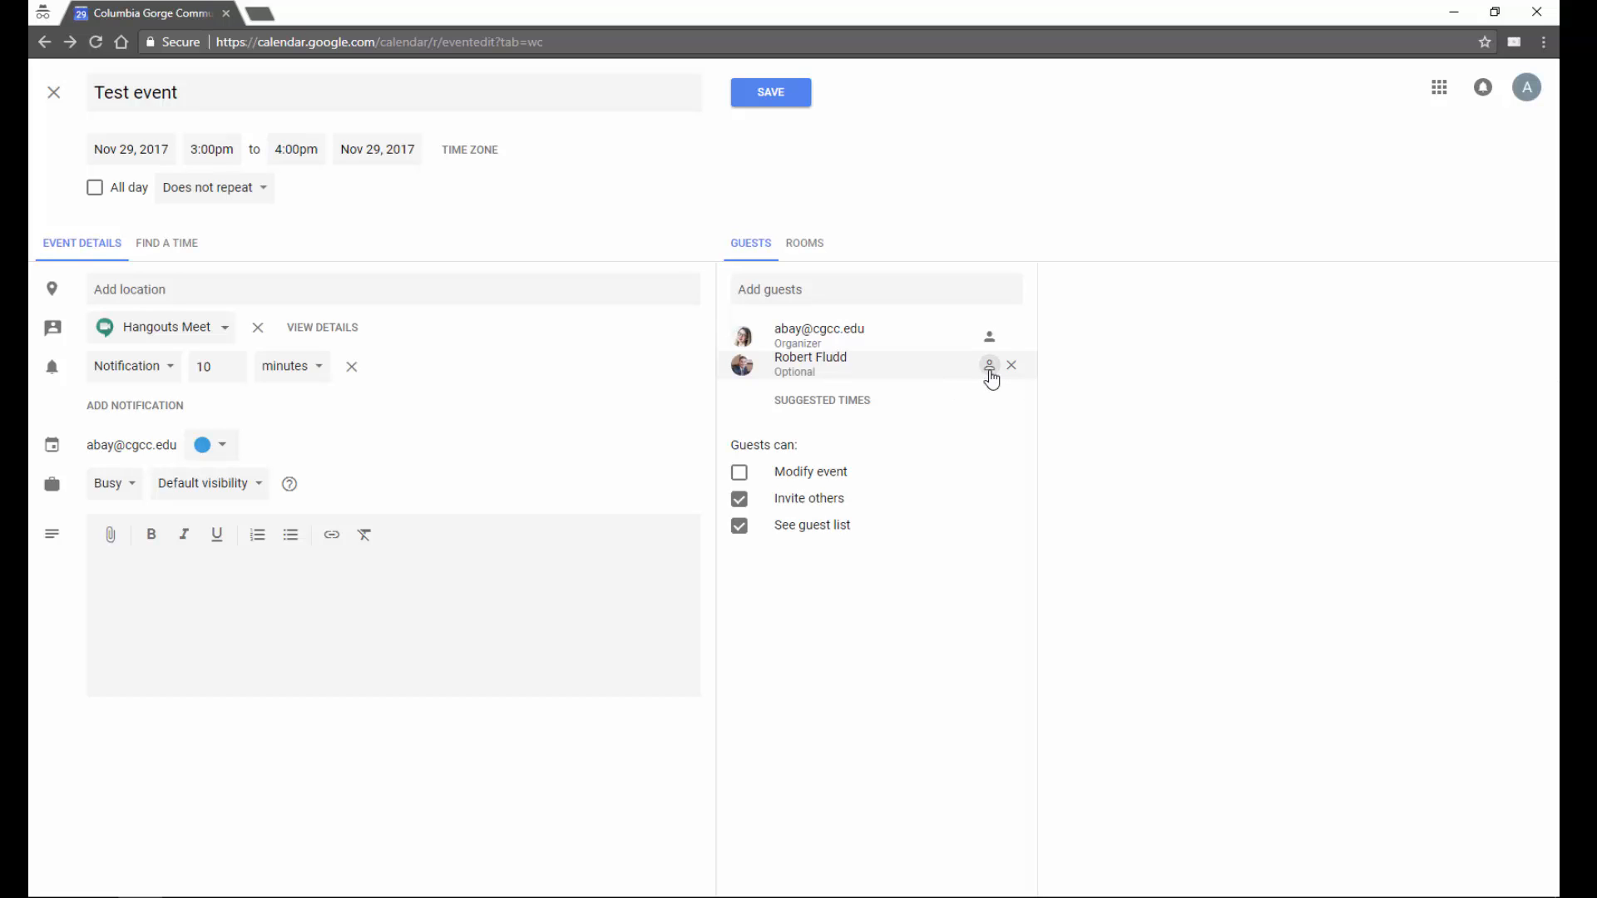
{"action": "left_click", "coordinate": [989, 373]}
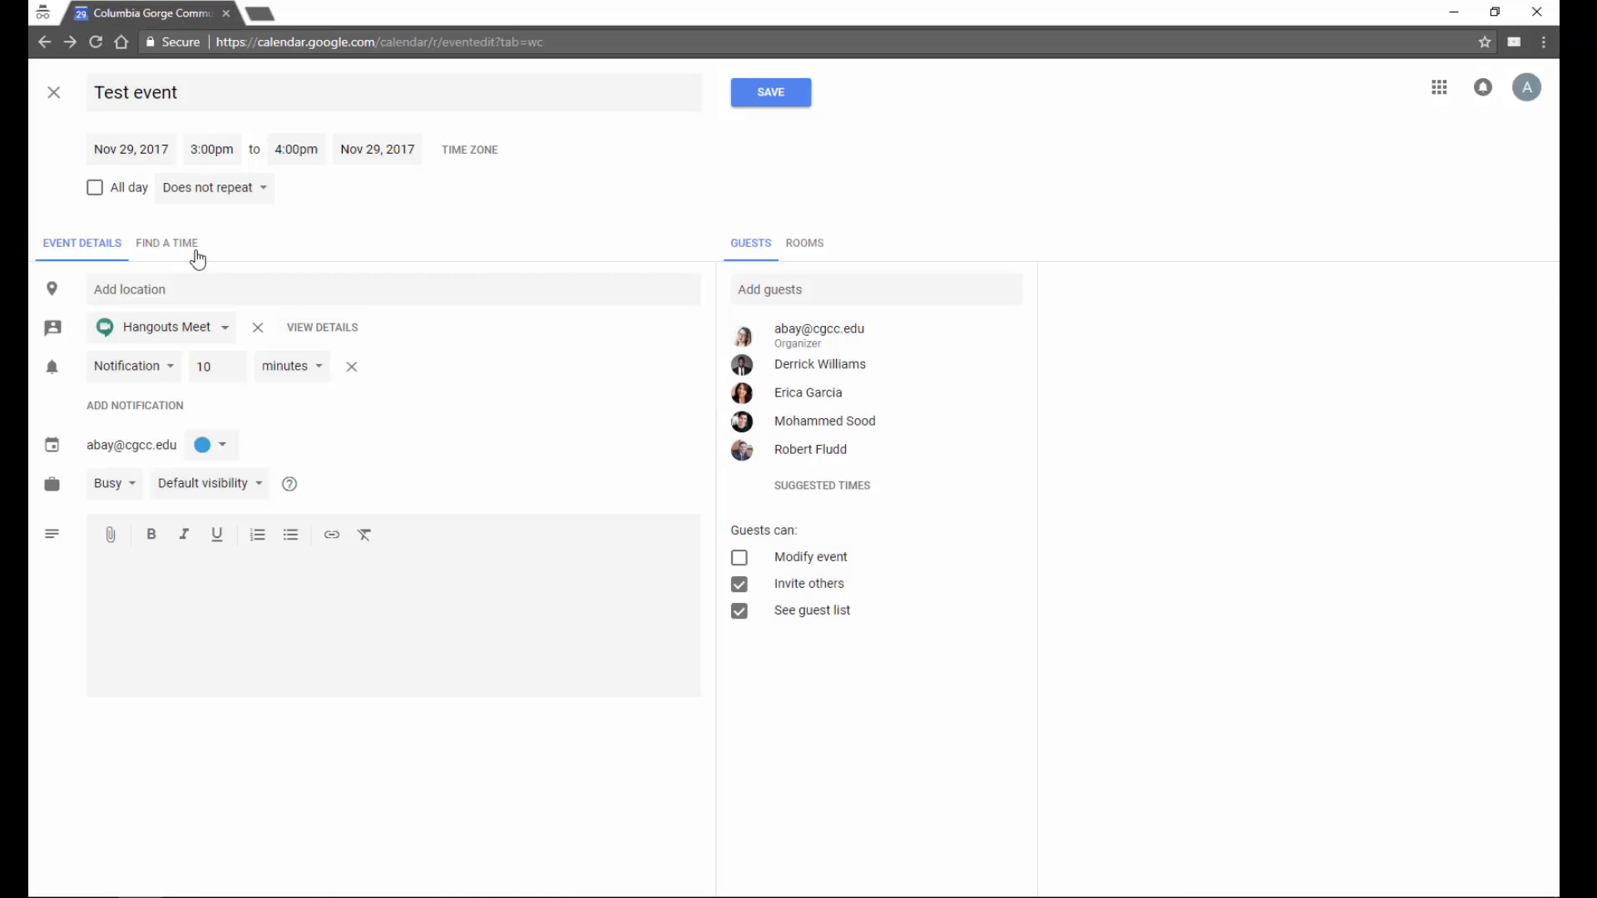
- Use Find a Time to compare guests' Nov 29 calendars and inspect their events near 3–4pm
{"action": "left_click", "coordinate": [189, 255]}
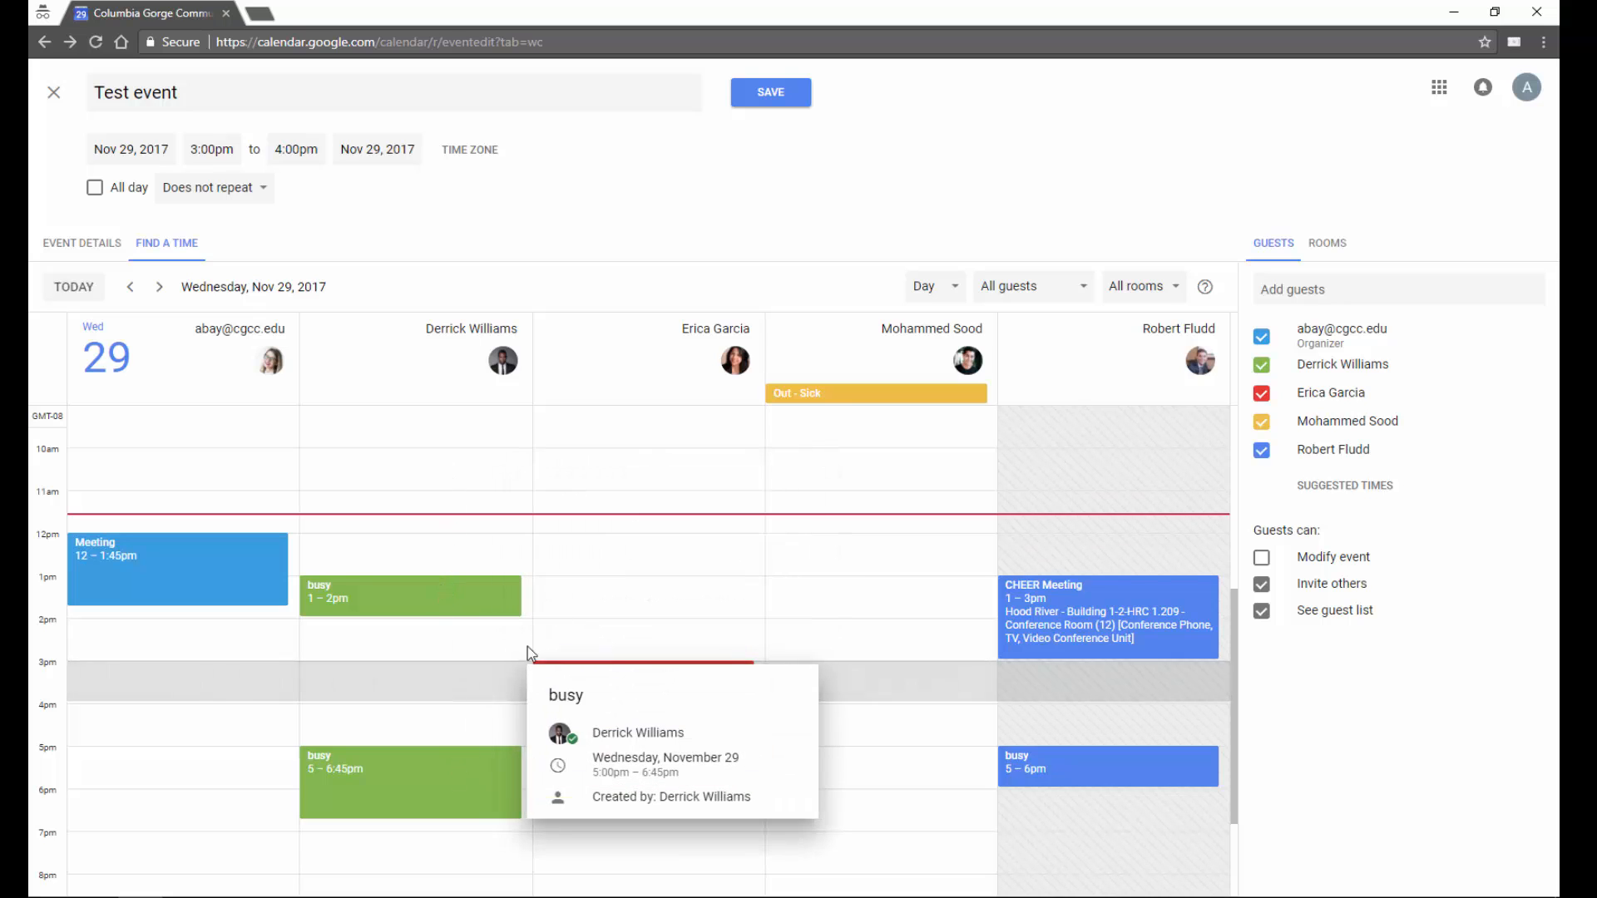
{"action": "mouse_move", "coordinate": [1165, 596]}
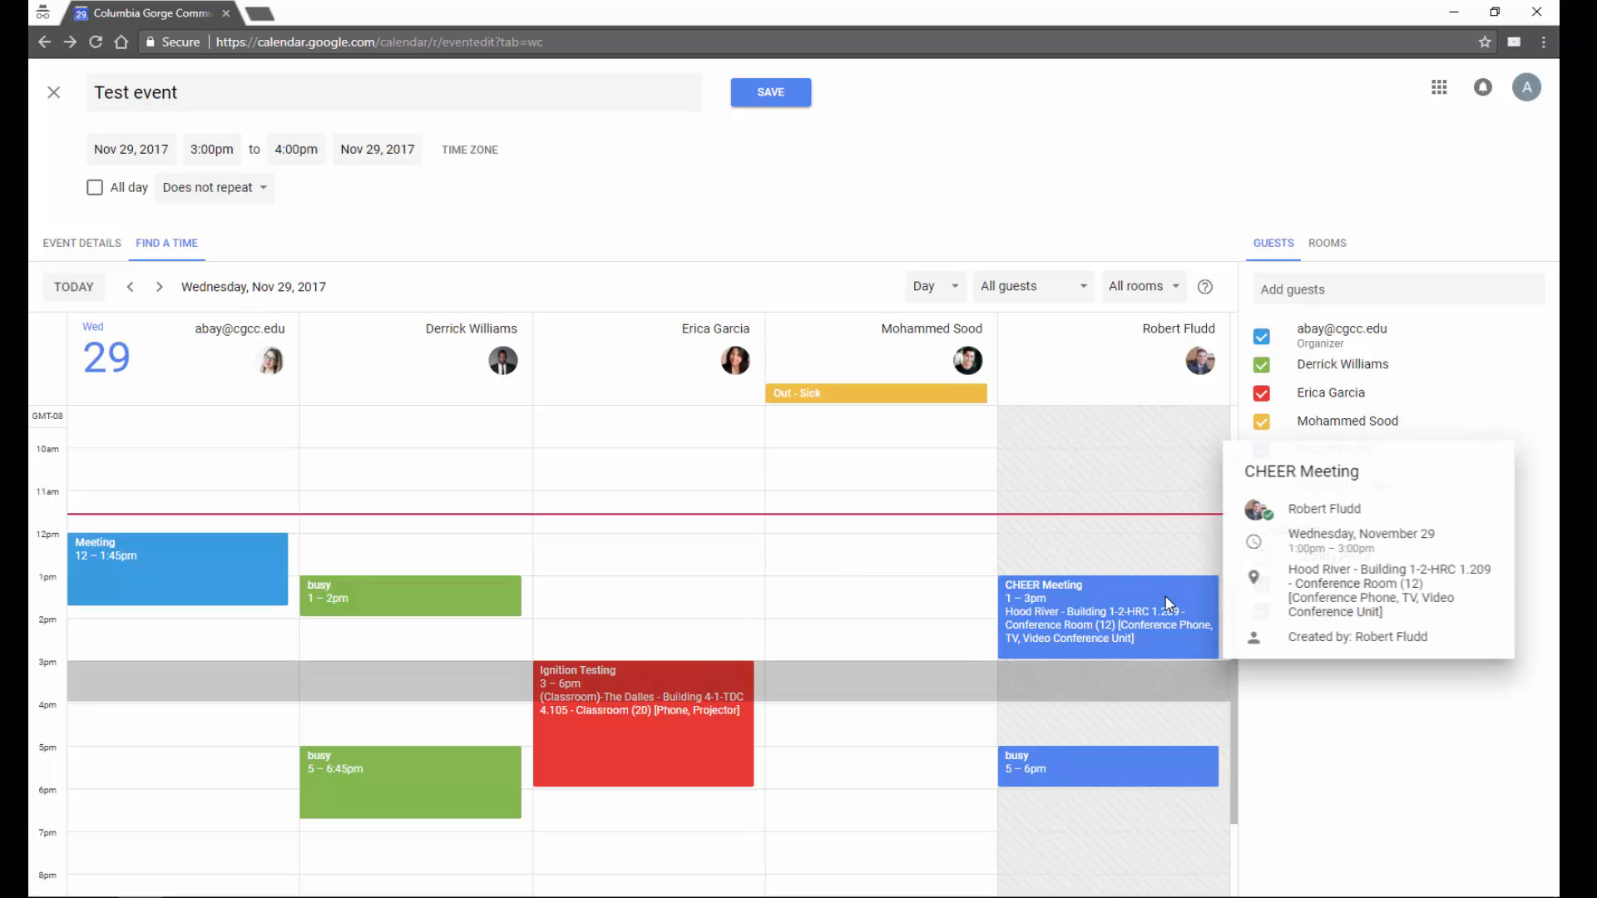
{"action": "mouse_move", "coordinate": [1146, 761]}
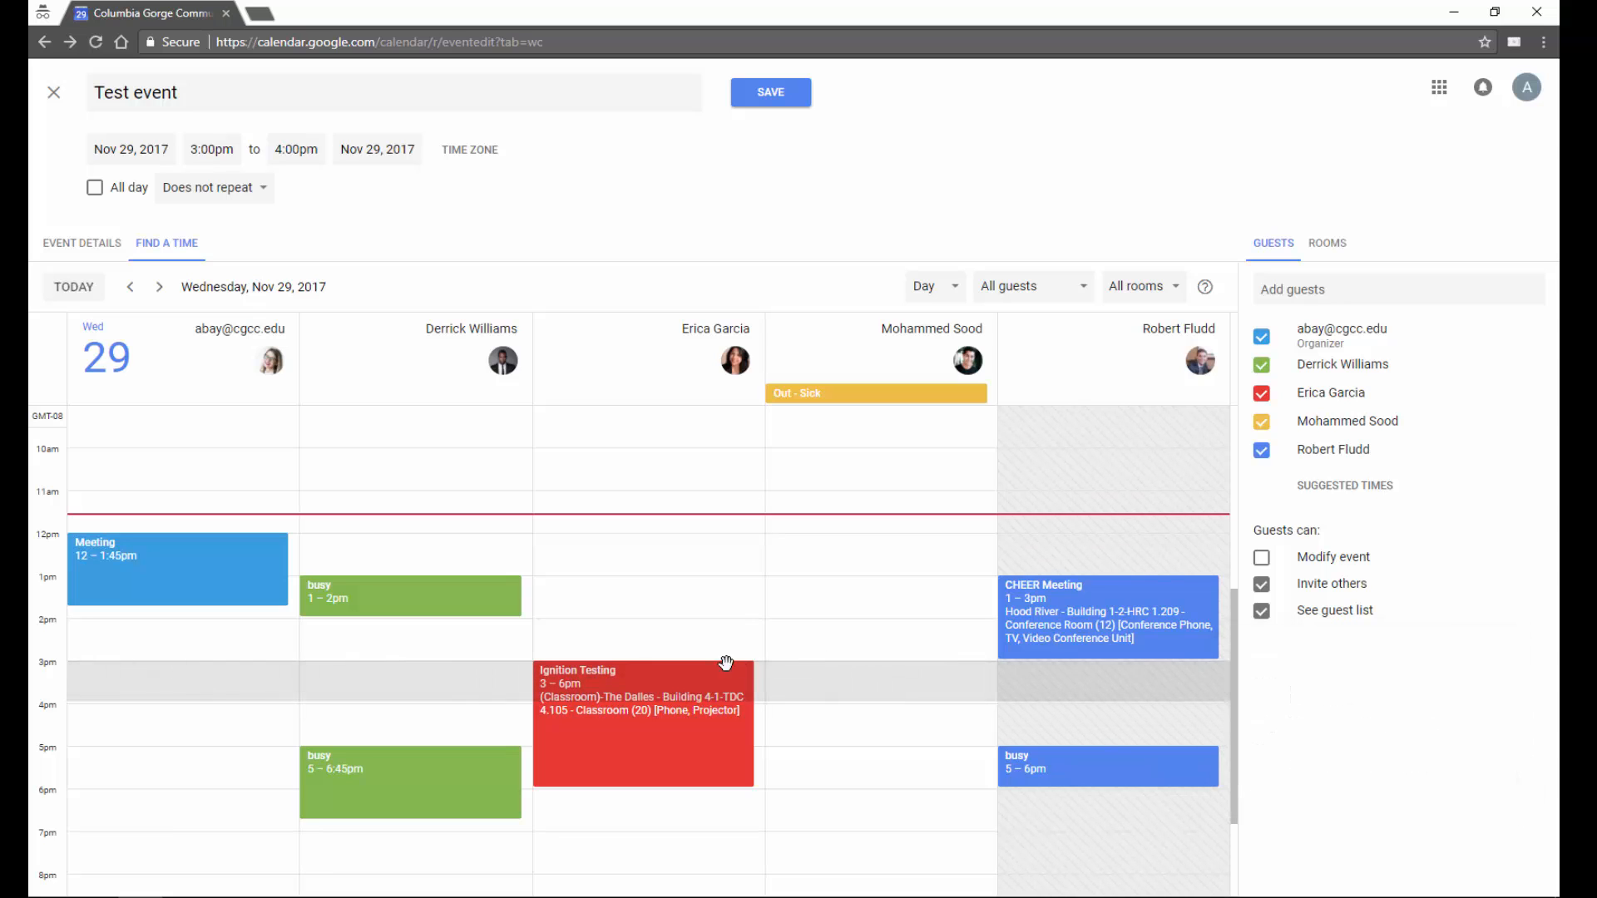
{"action": "mouse_move", "coordinate": [682, 678]}
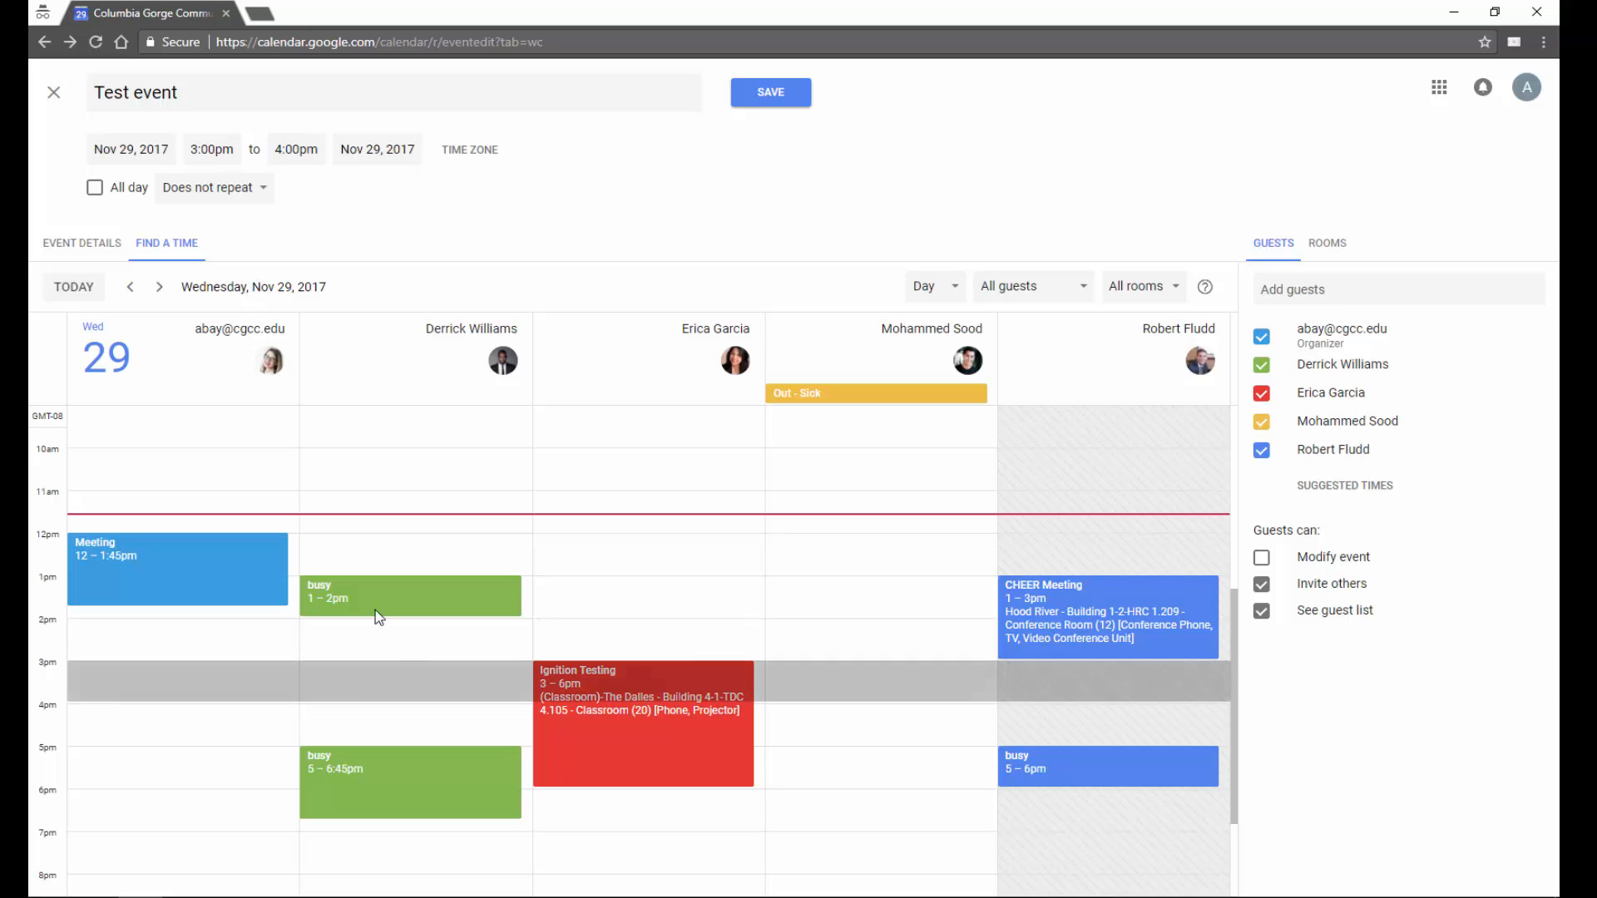
- Mark one coworker optional, then save Test event and send invitations despite the working-hours warning
{"action": "left_click", "coordinate": [111, 249]}
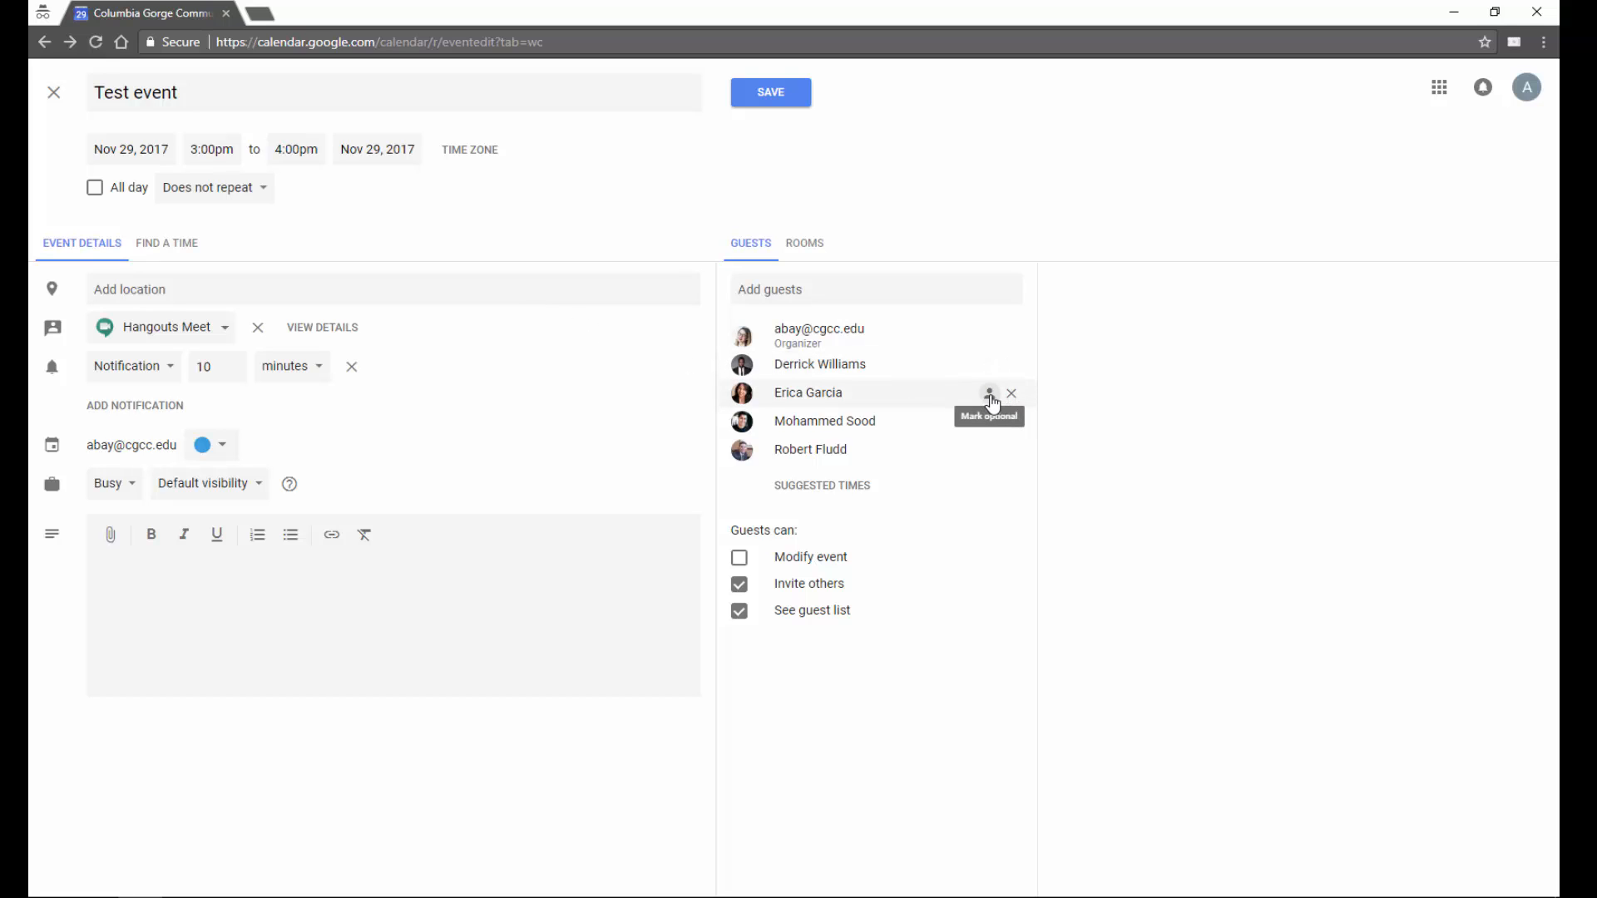
{"action": "left_click", "coordinate": [990, 398]}
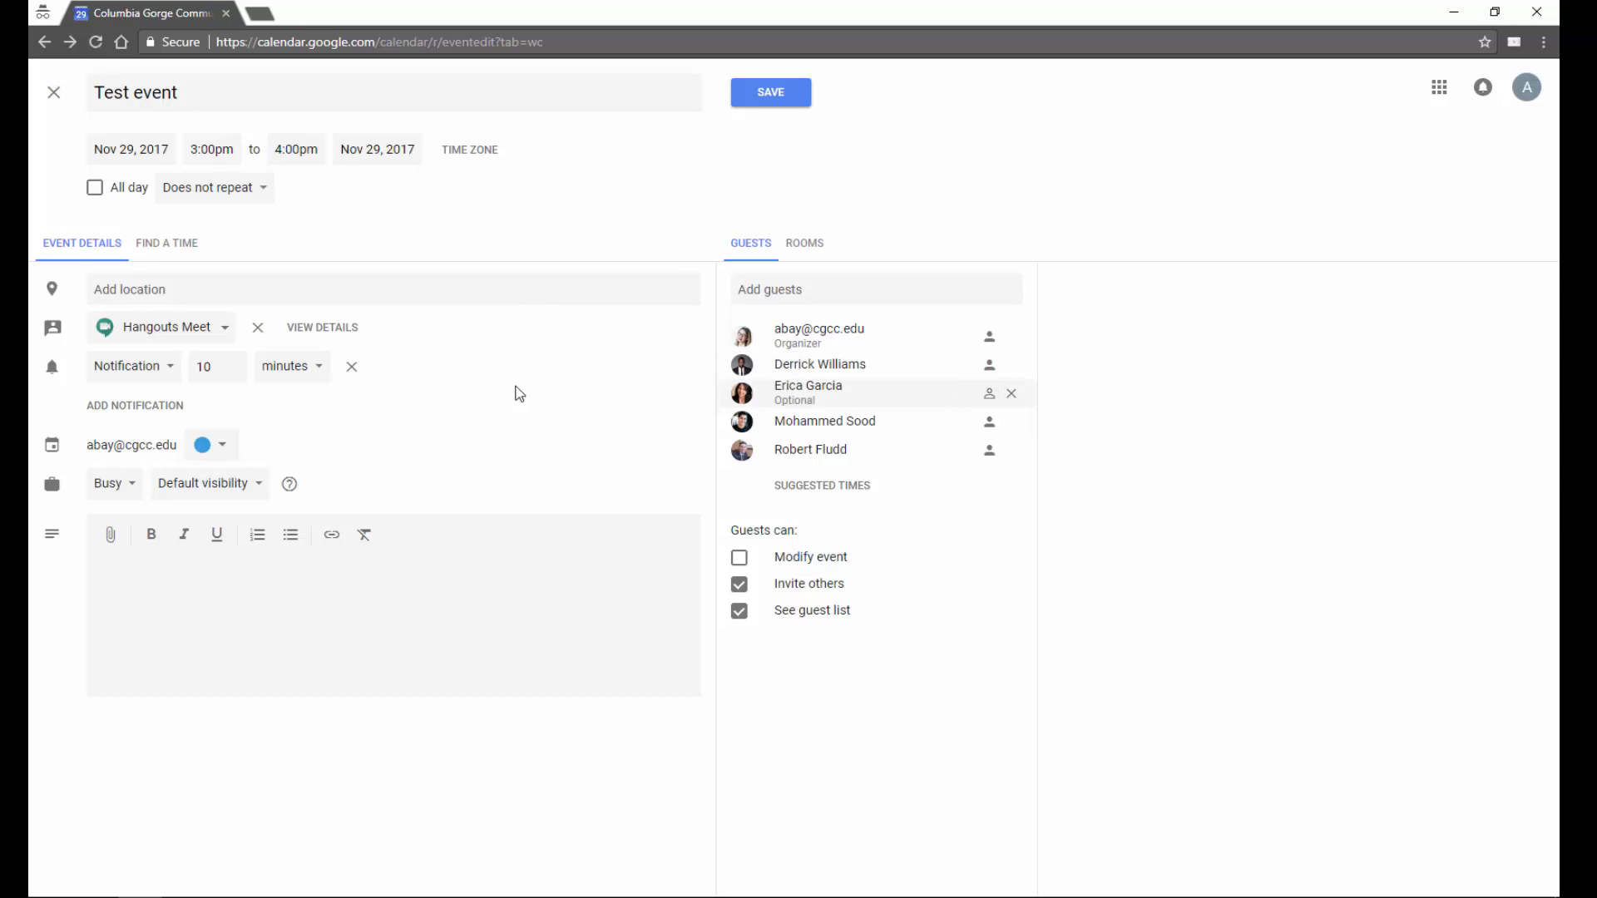
{"action": "left_click", "coordinate": [781, 100]}
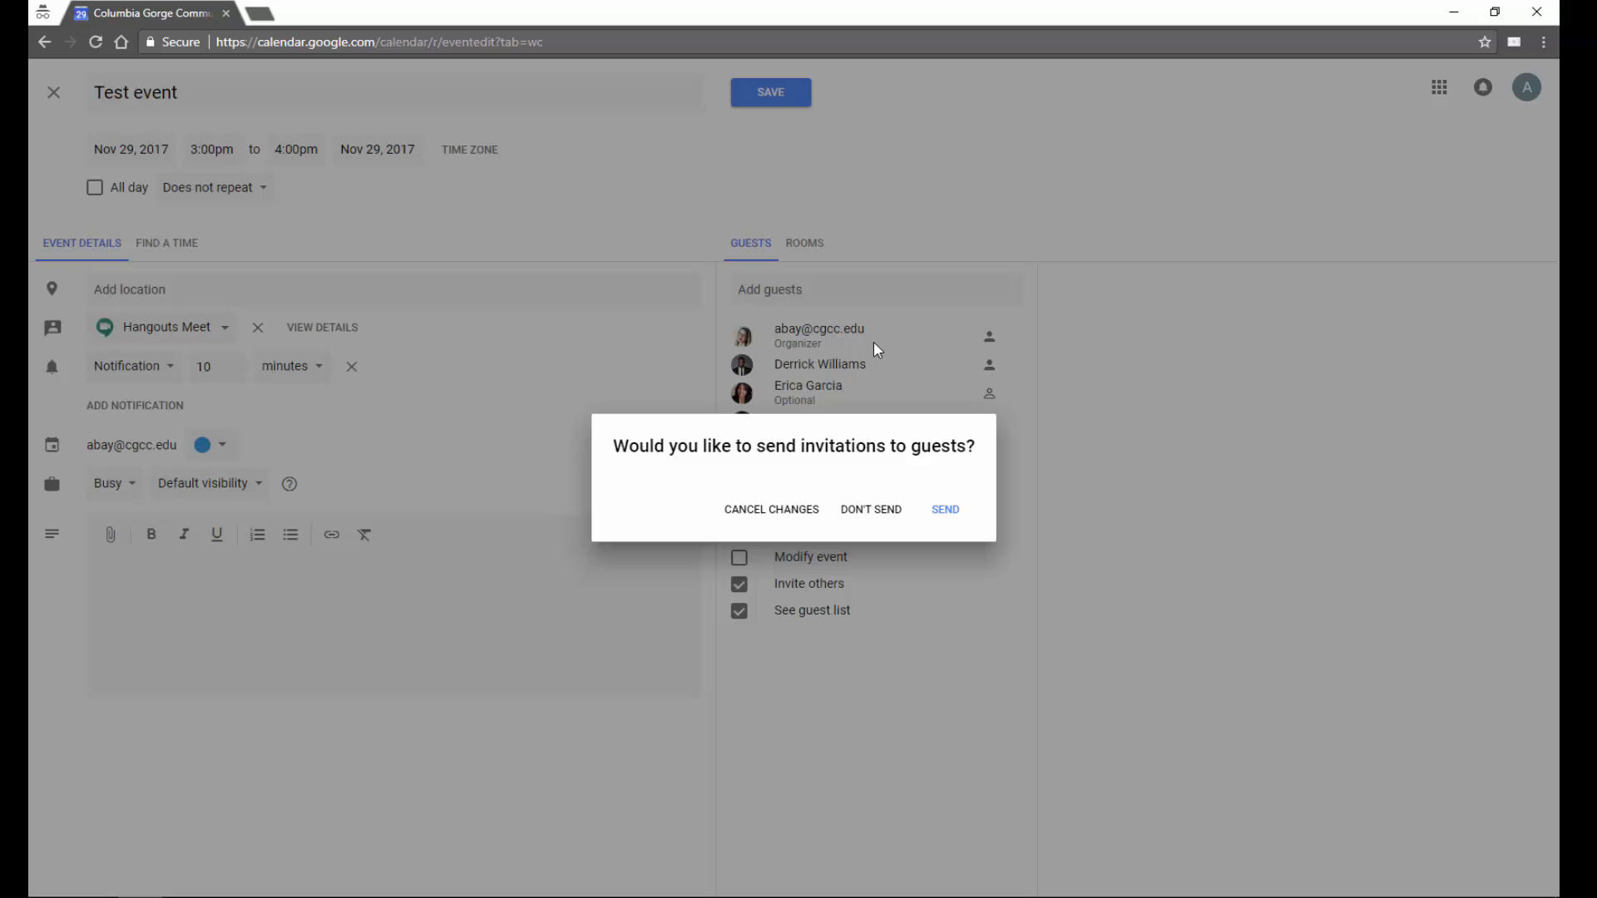
{"action": "left_click", "coordinate": [951, 515]}
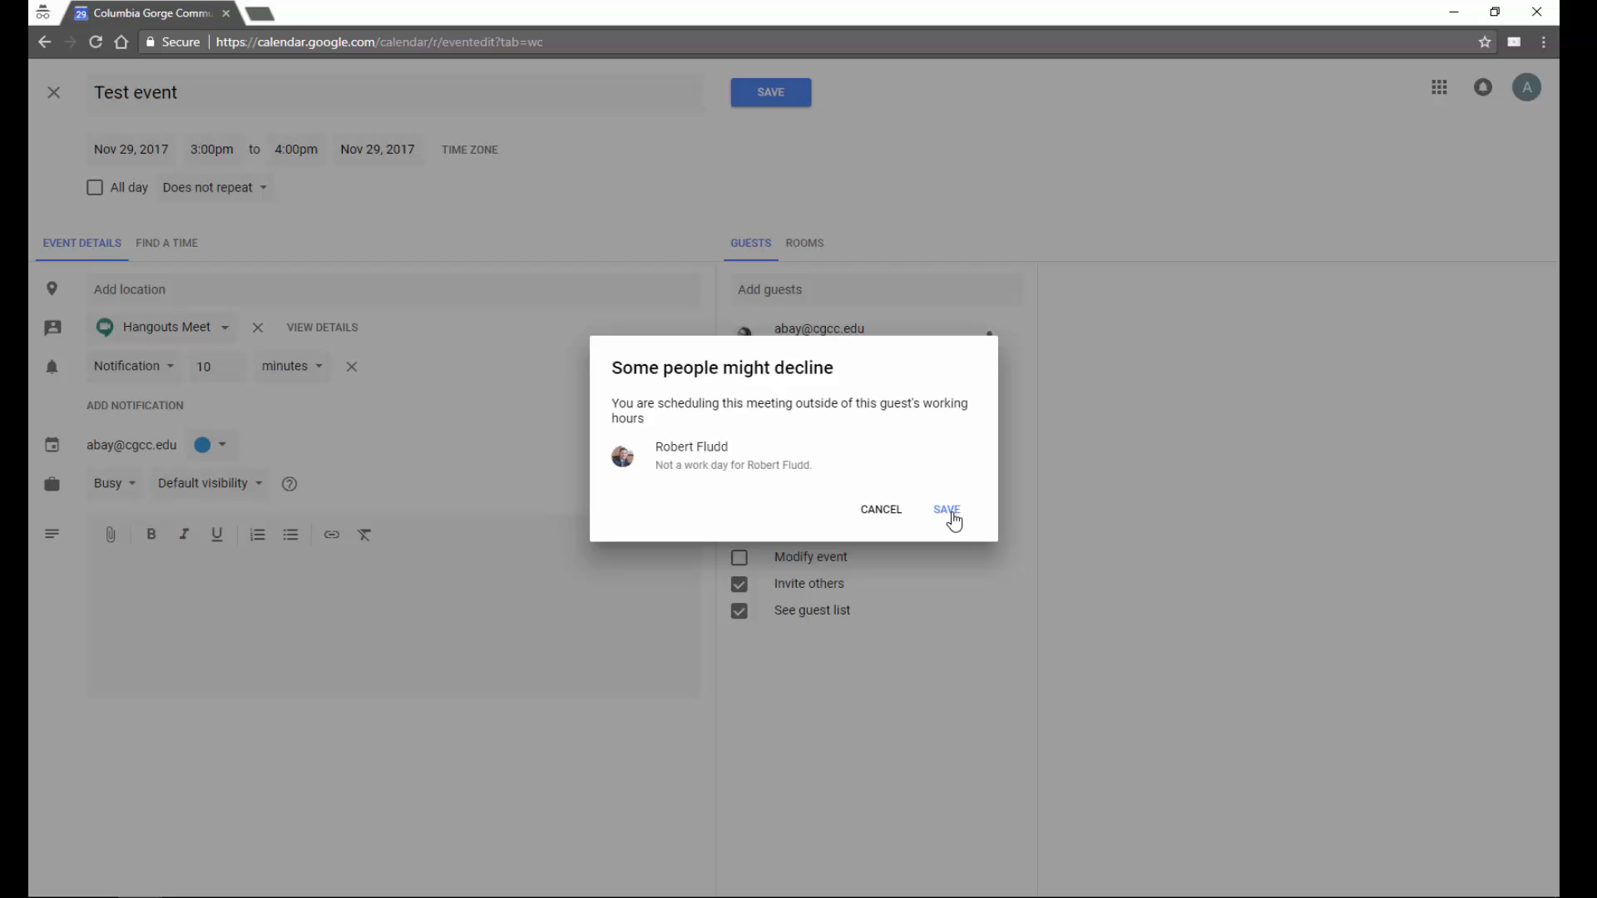
{"action": "left_click", "coordinate": [948, 510]}
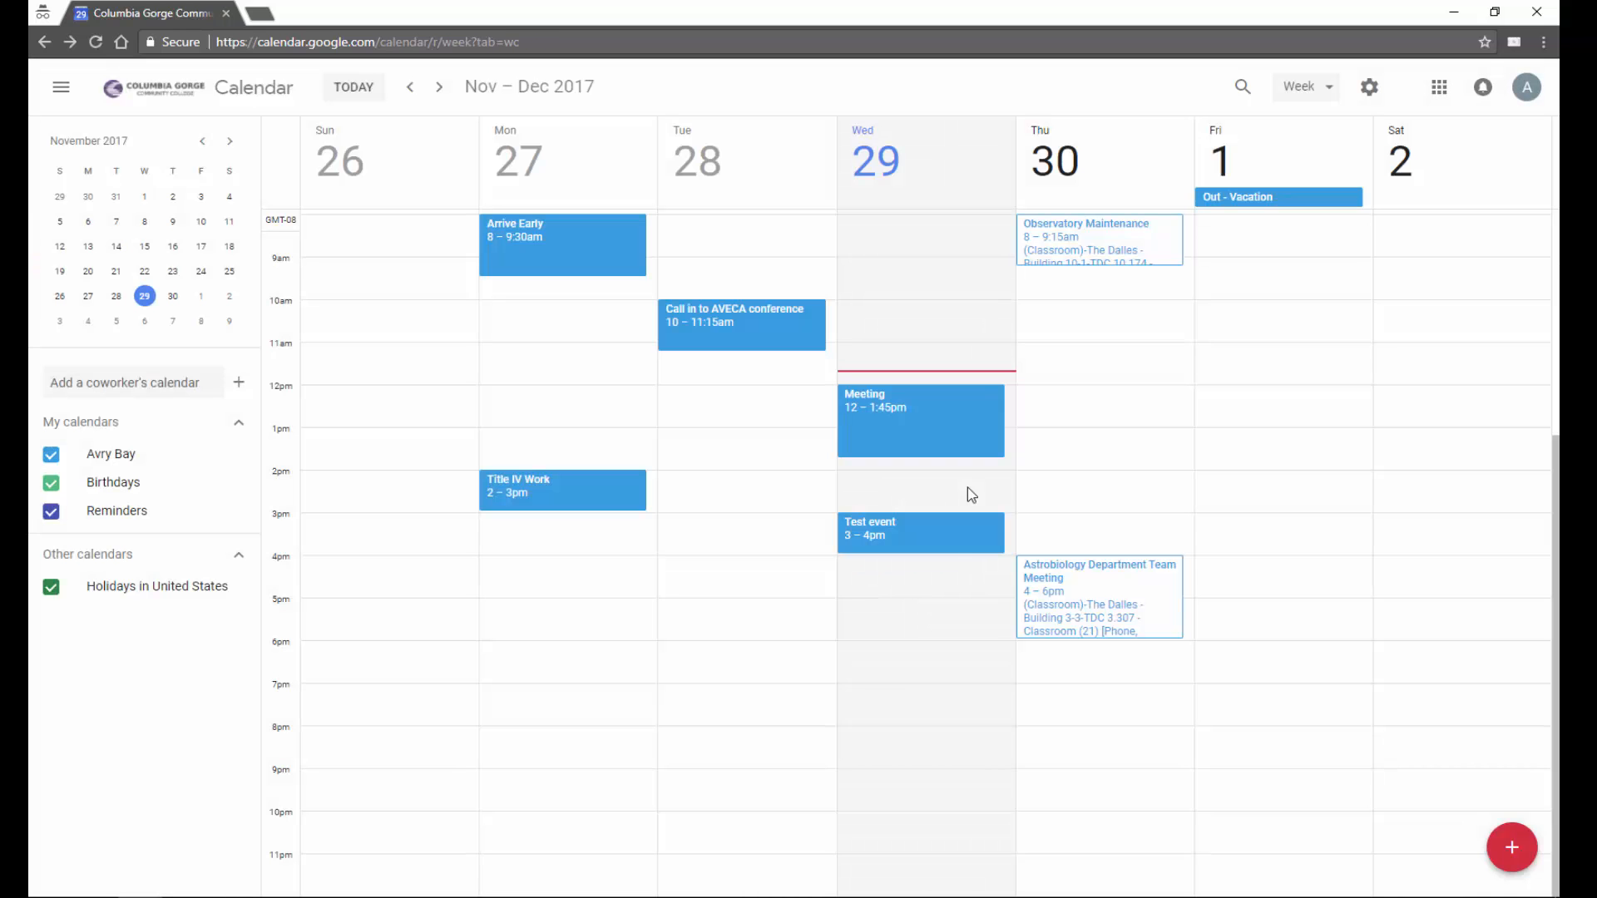
{"action": "left_click", "coordinate": [950, 539]}
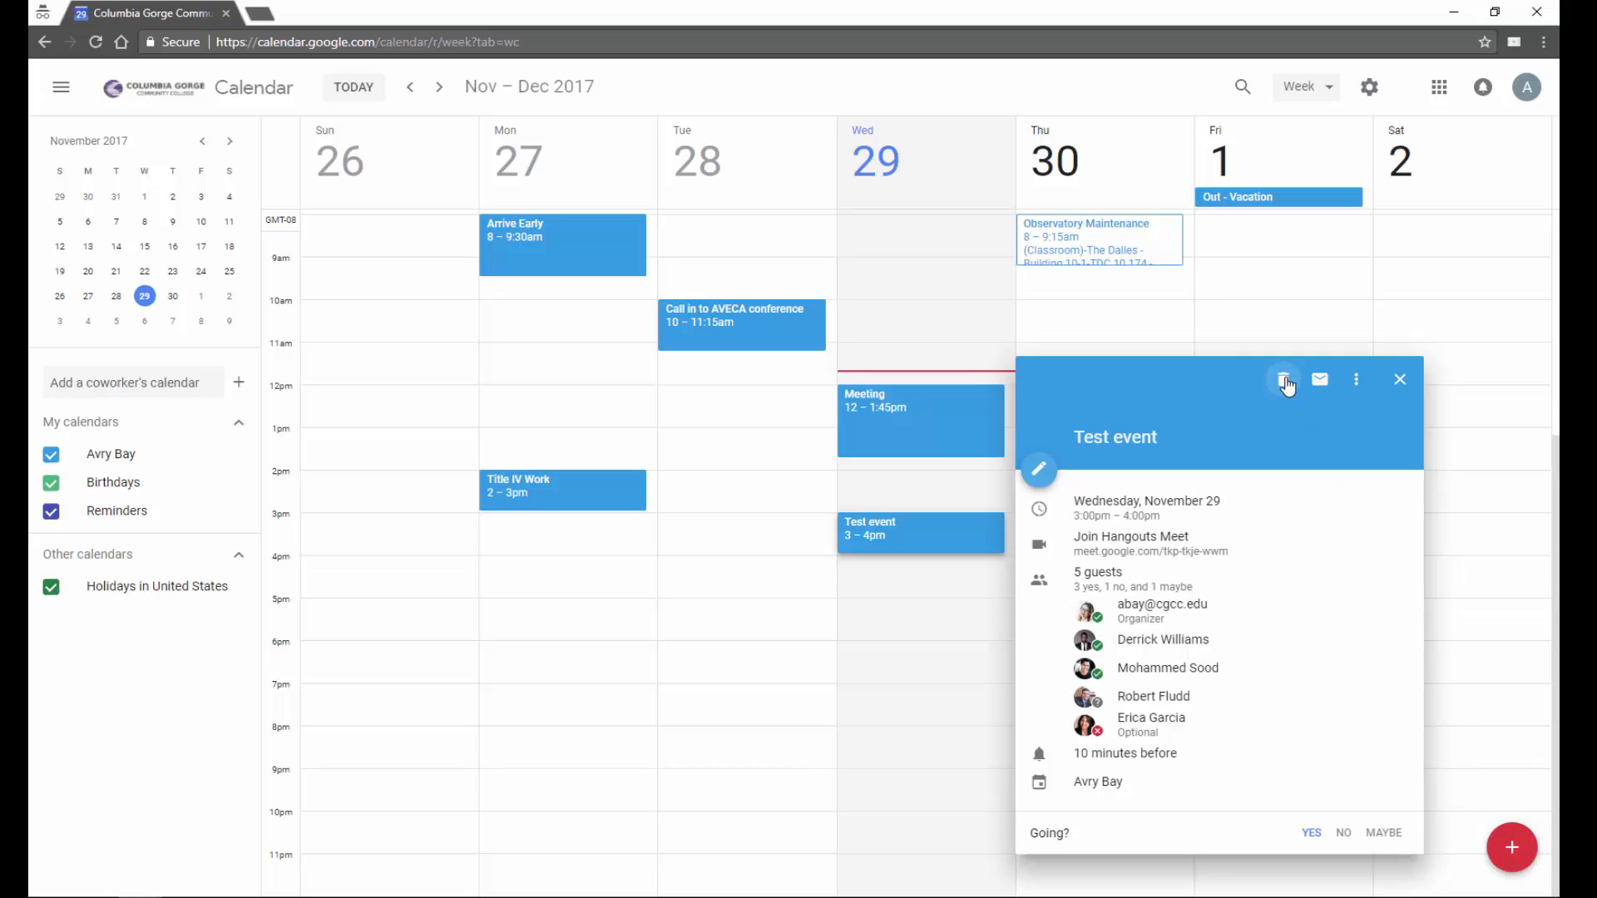
- Email the Test event's yes and maybe guests, excluding the decliner, with 'Test message'
{"action": "left_click", "coordinate": [1357, 382]}
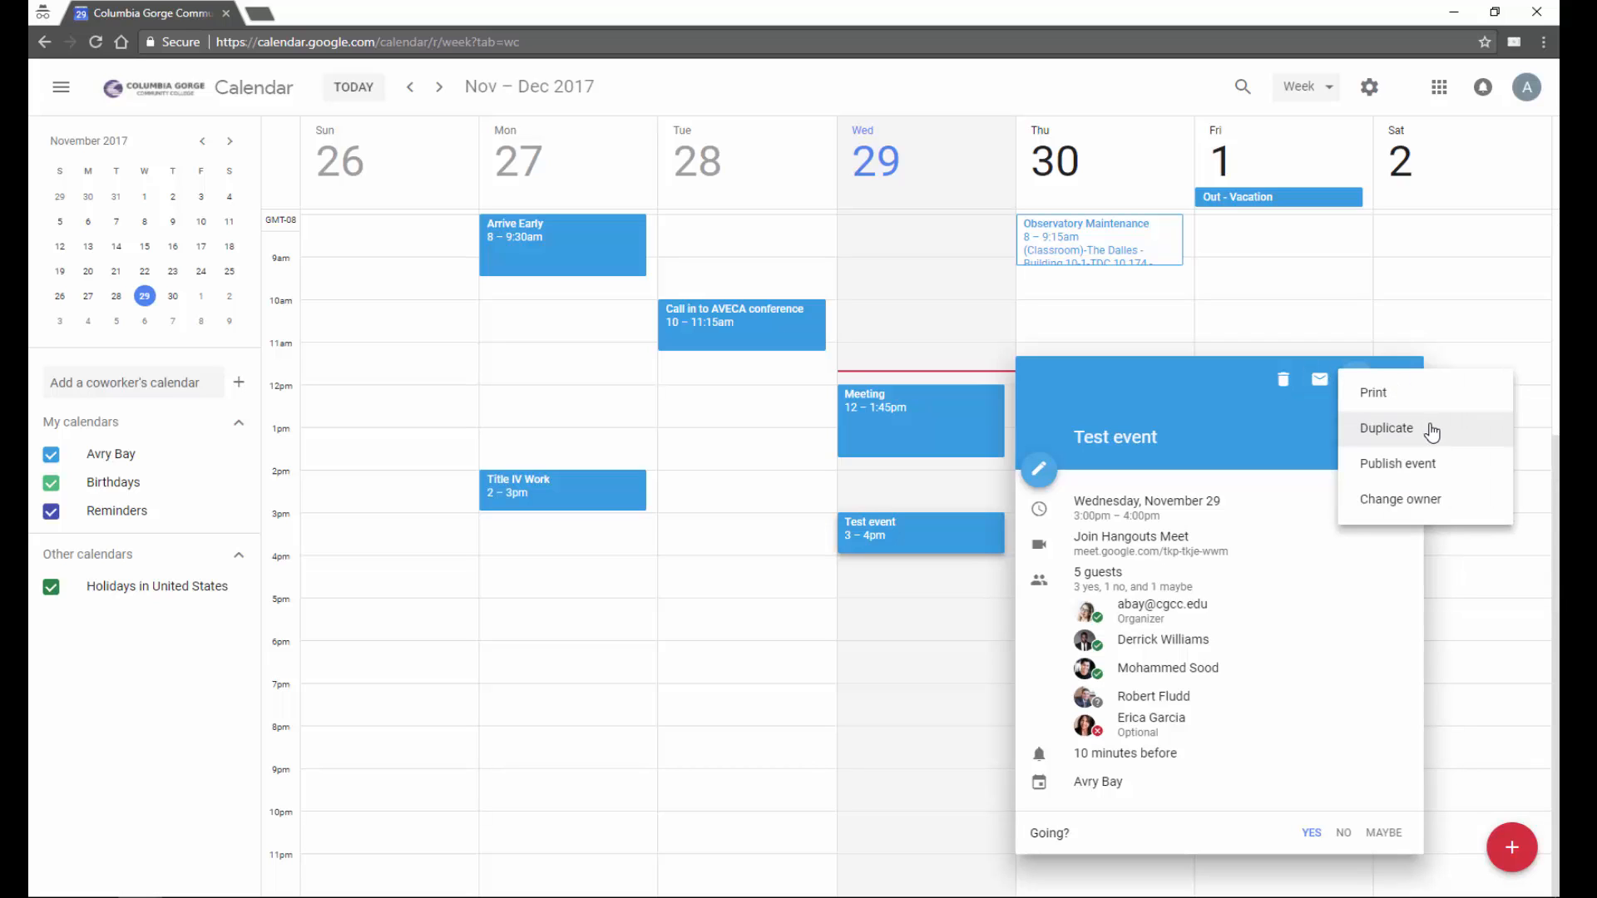
{"action": "left_click", "coordinate": [1324, 435]}
{"action": "left_click", "coordinate": [1320, 382]}
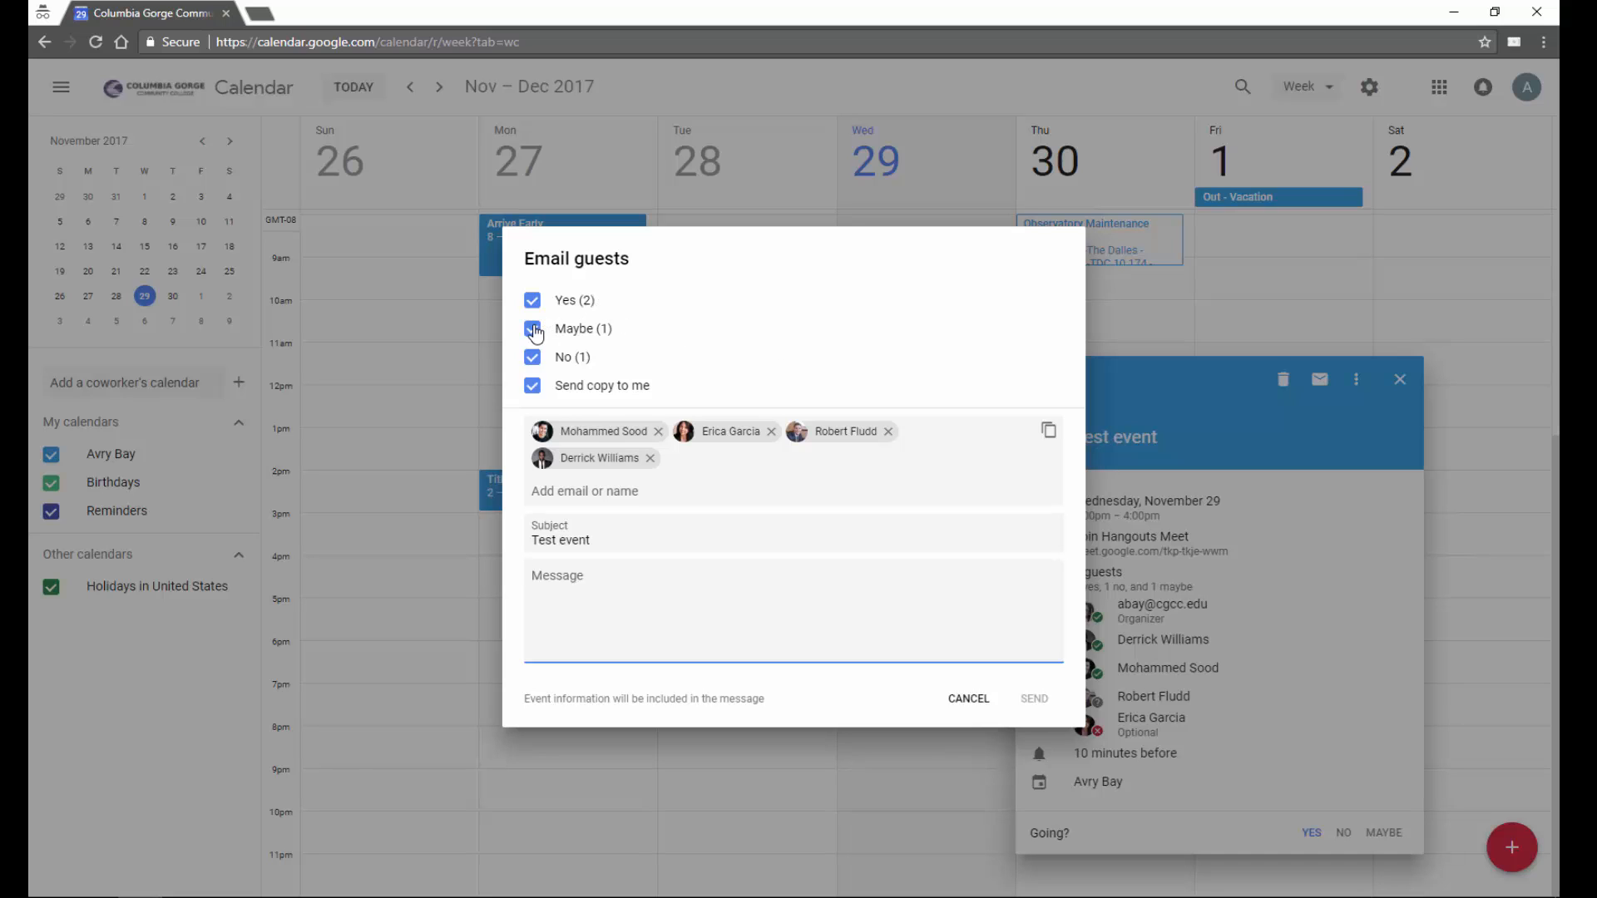
{"action": "left_click", "coordinate": [532, 329]}
{"action": "left_click", "coordinate": [532, 357]}
{"action": "left_click", "coordinate": [532, 328]}
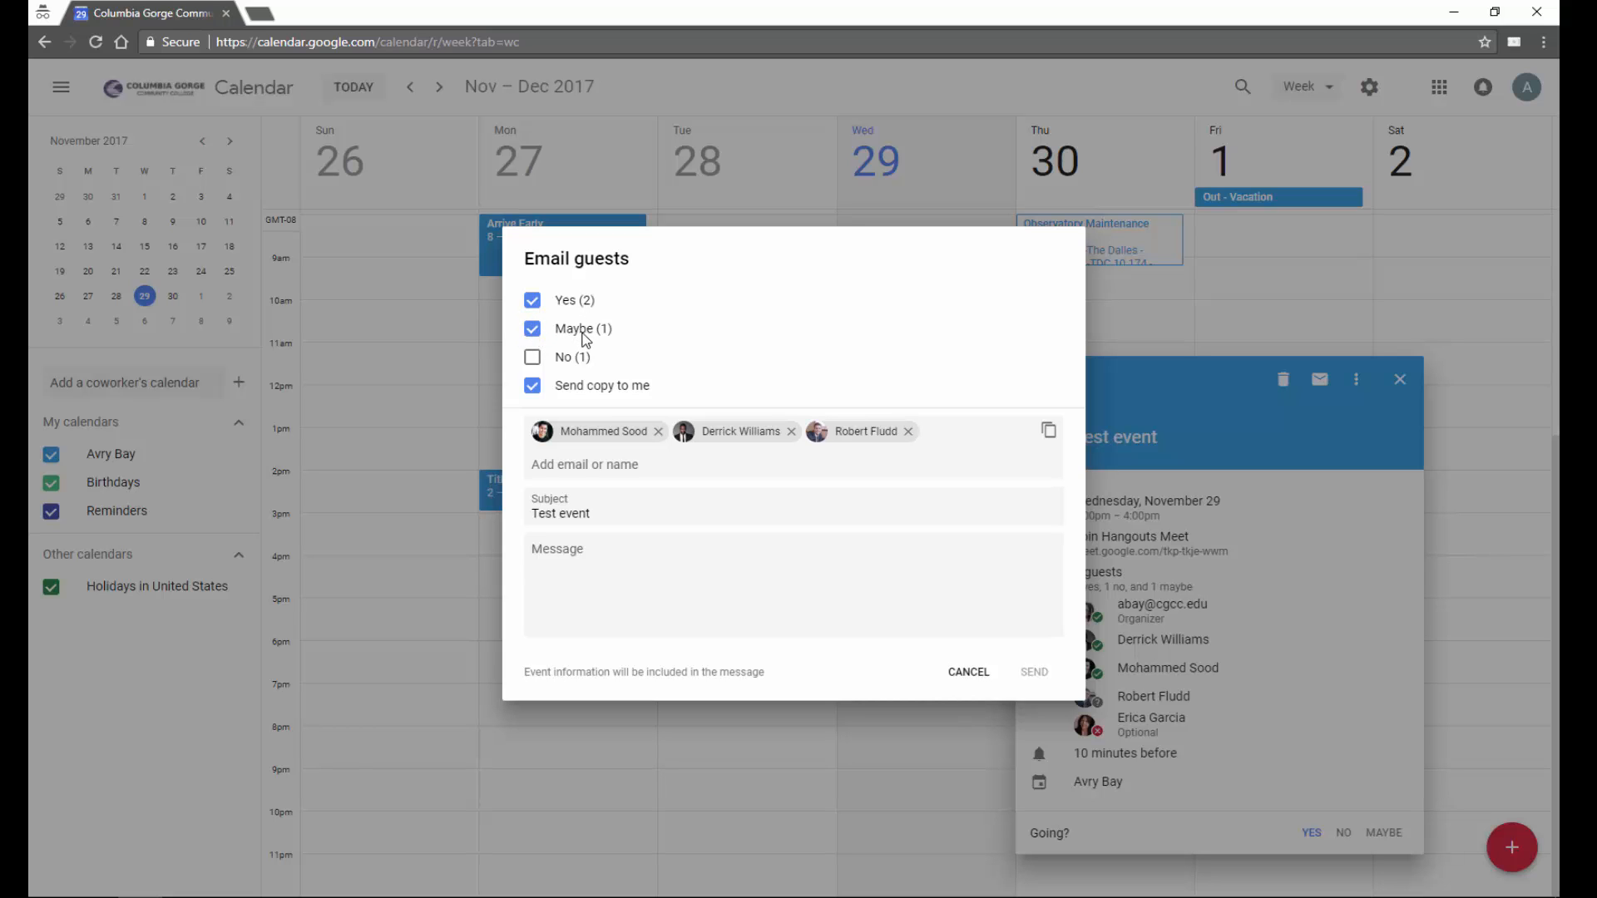
{"action": "left_click", "coordinate": [811, 541]}
{"action": "type", "text": "Test message"}
{"action": "left_click", "coordinate": [1040, 675]}
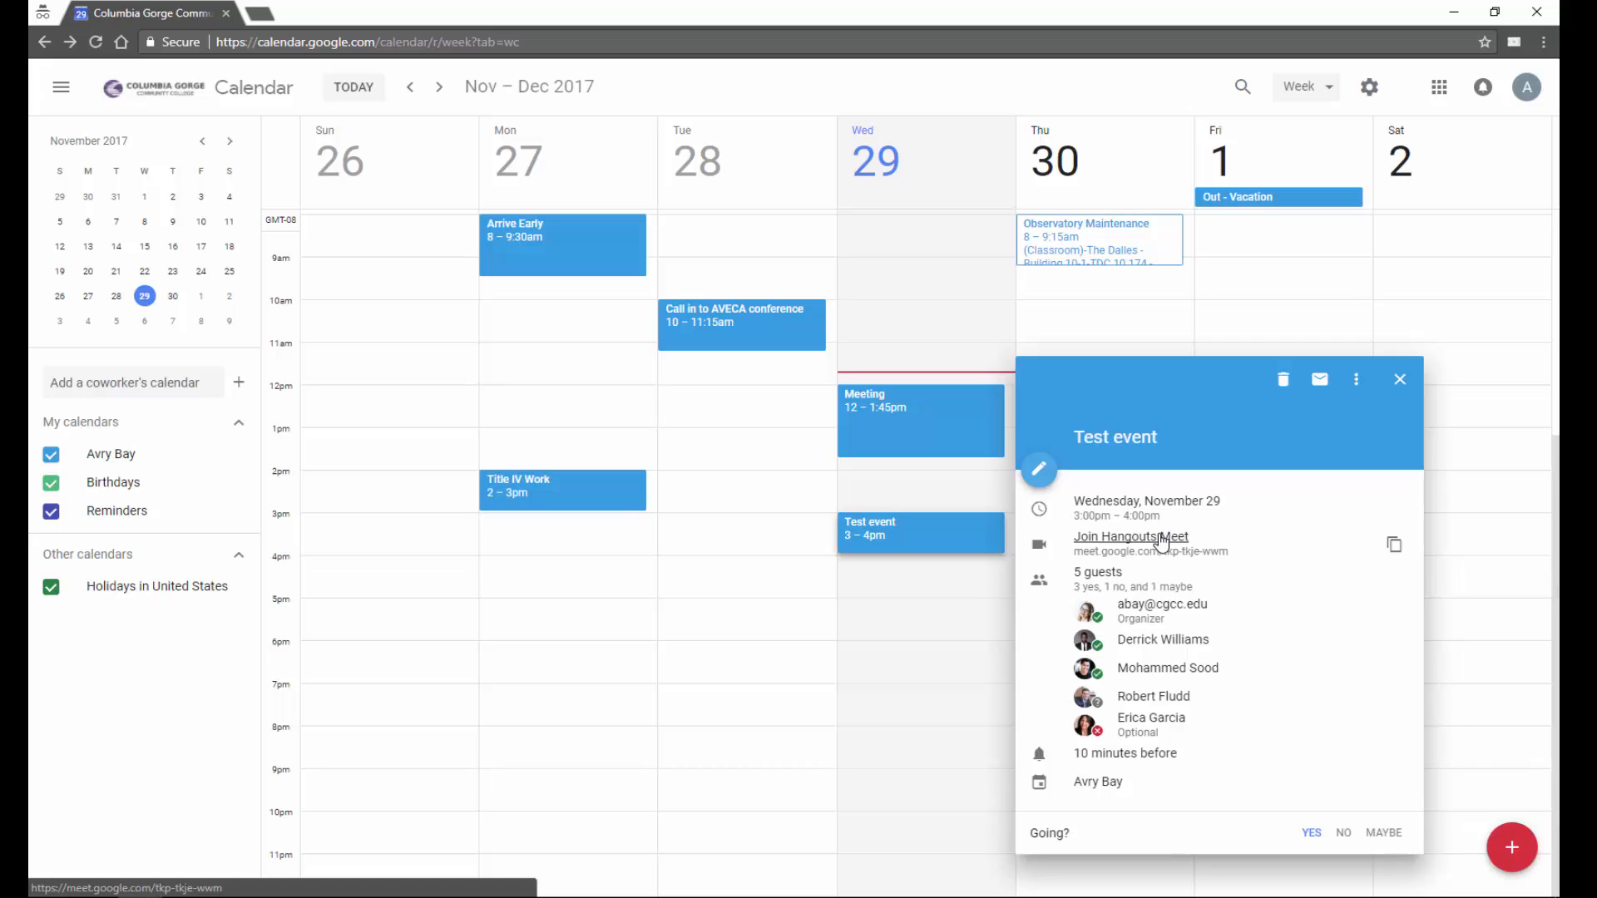
- Accept the Thursday Observatory Maintenance invitation
{"action": "left_click", "coordinate": [1400, 379]}
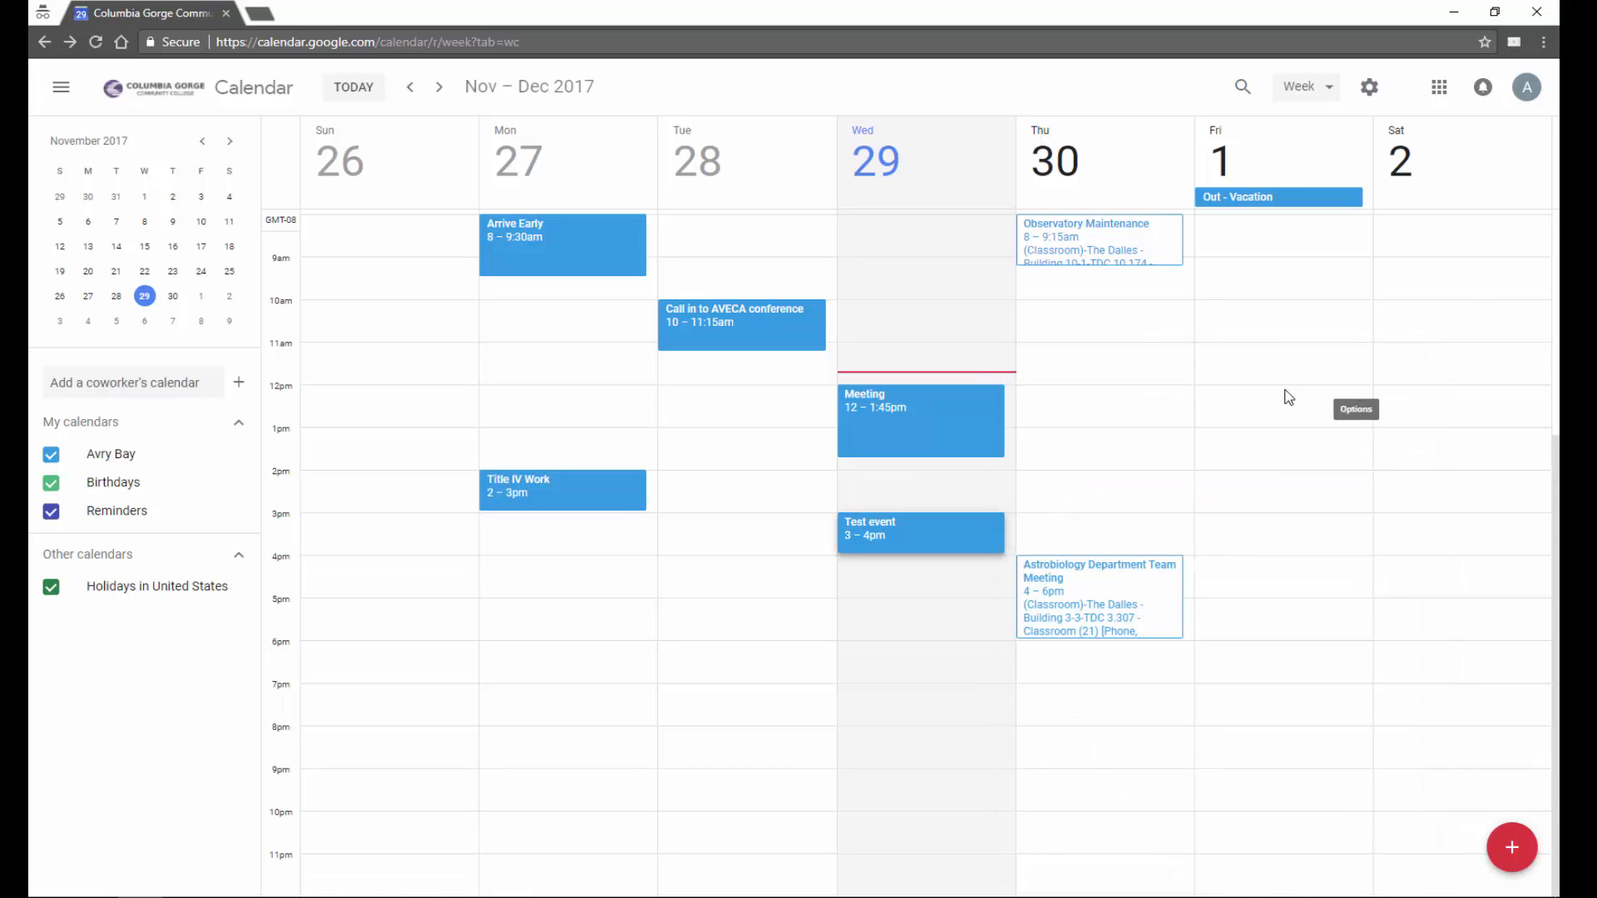
{"action": "scroll", "coordinate": [1136, 411], "scroll_direction": "up", "scroll_amount": 2}
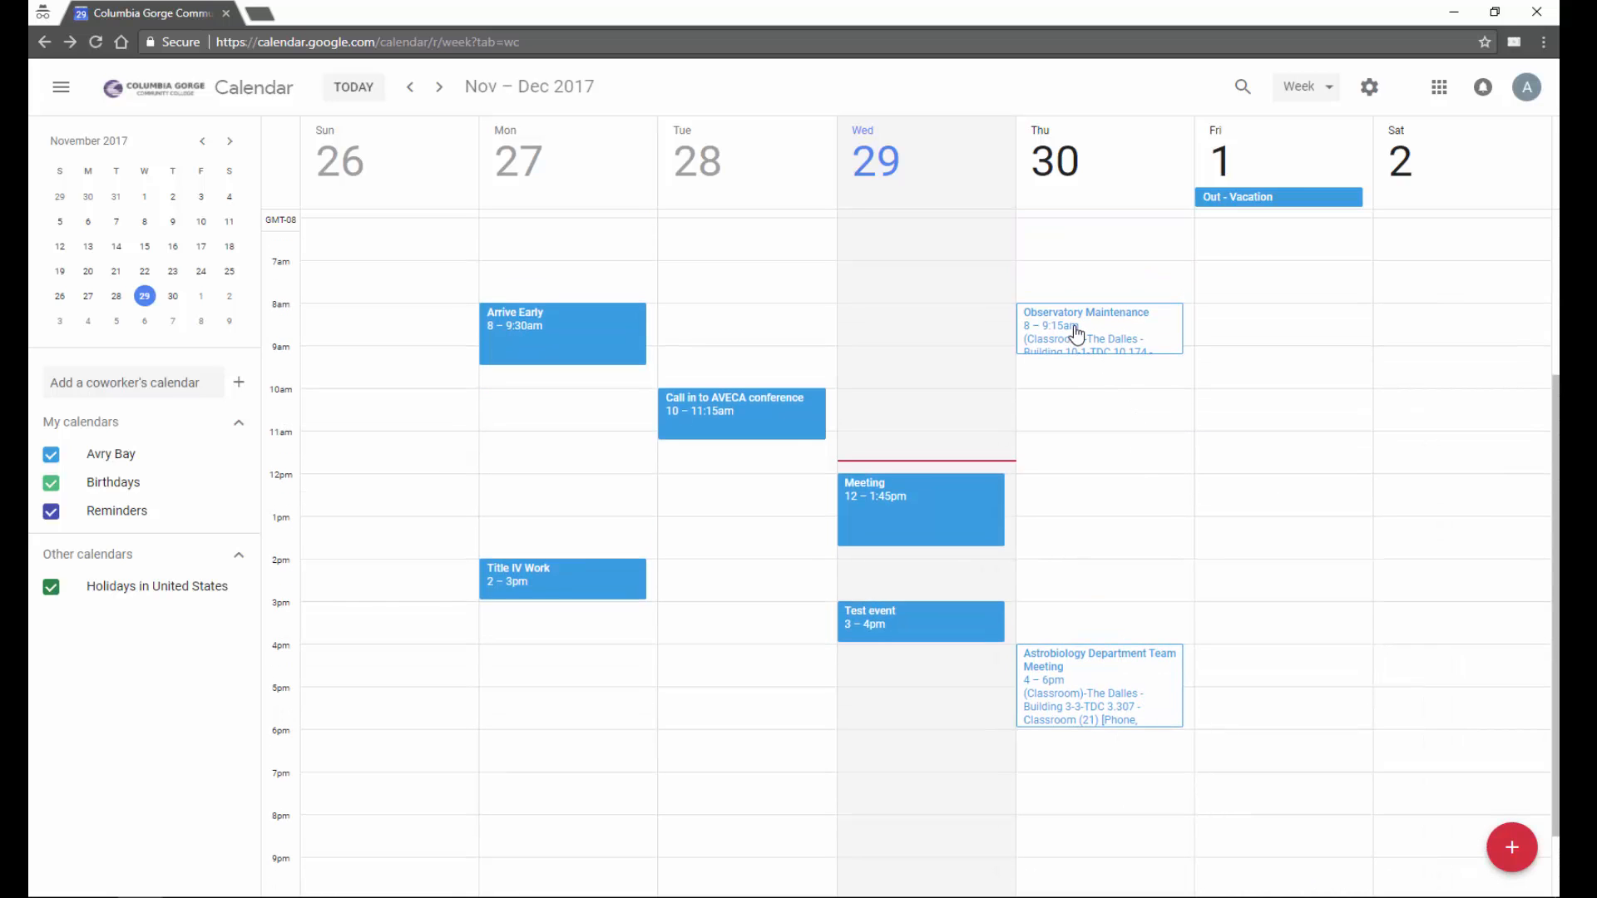
{"action": "left_click", "coordinate": [1156, 331]}
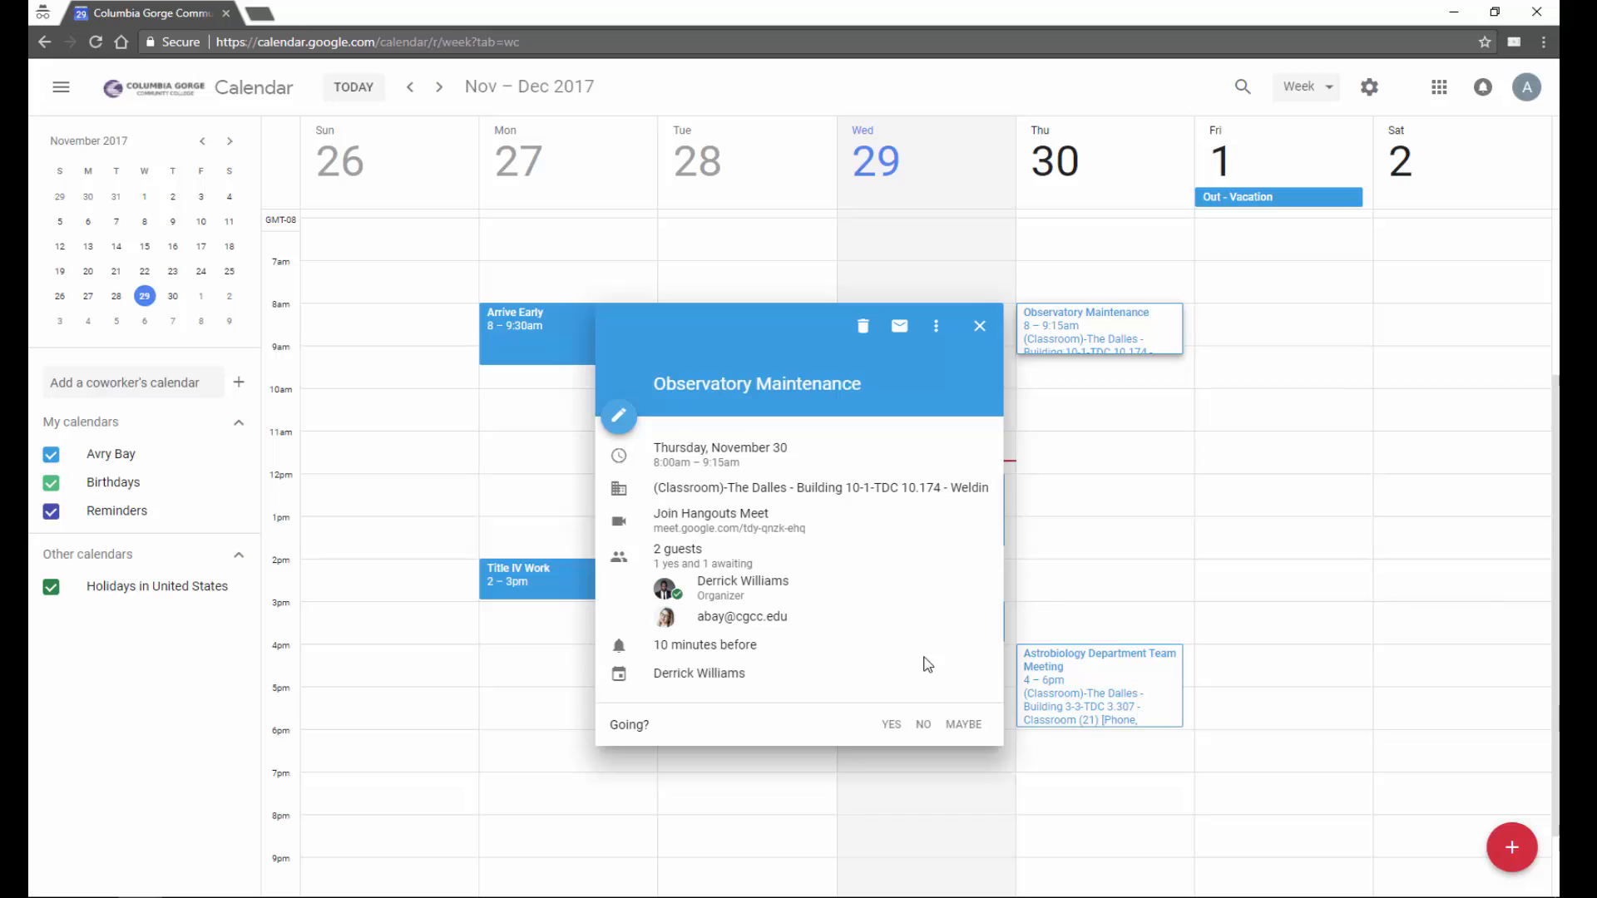
{"action": "left_click", "coordinate": [896, 728]}
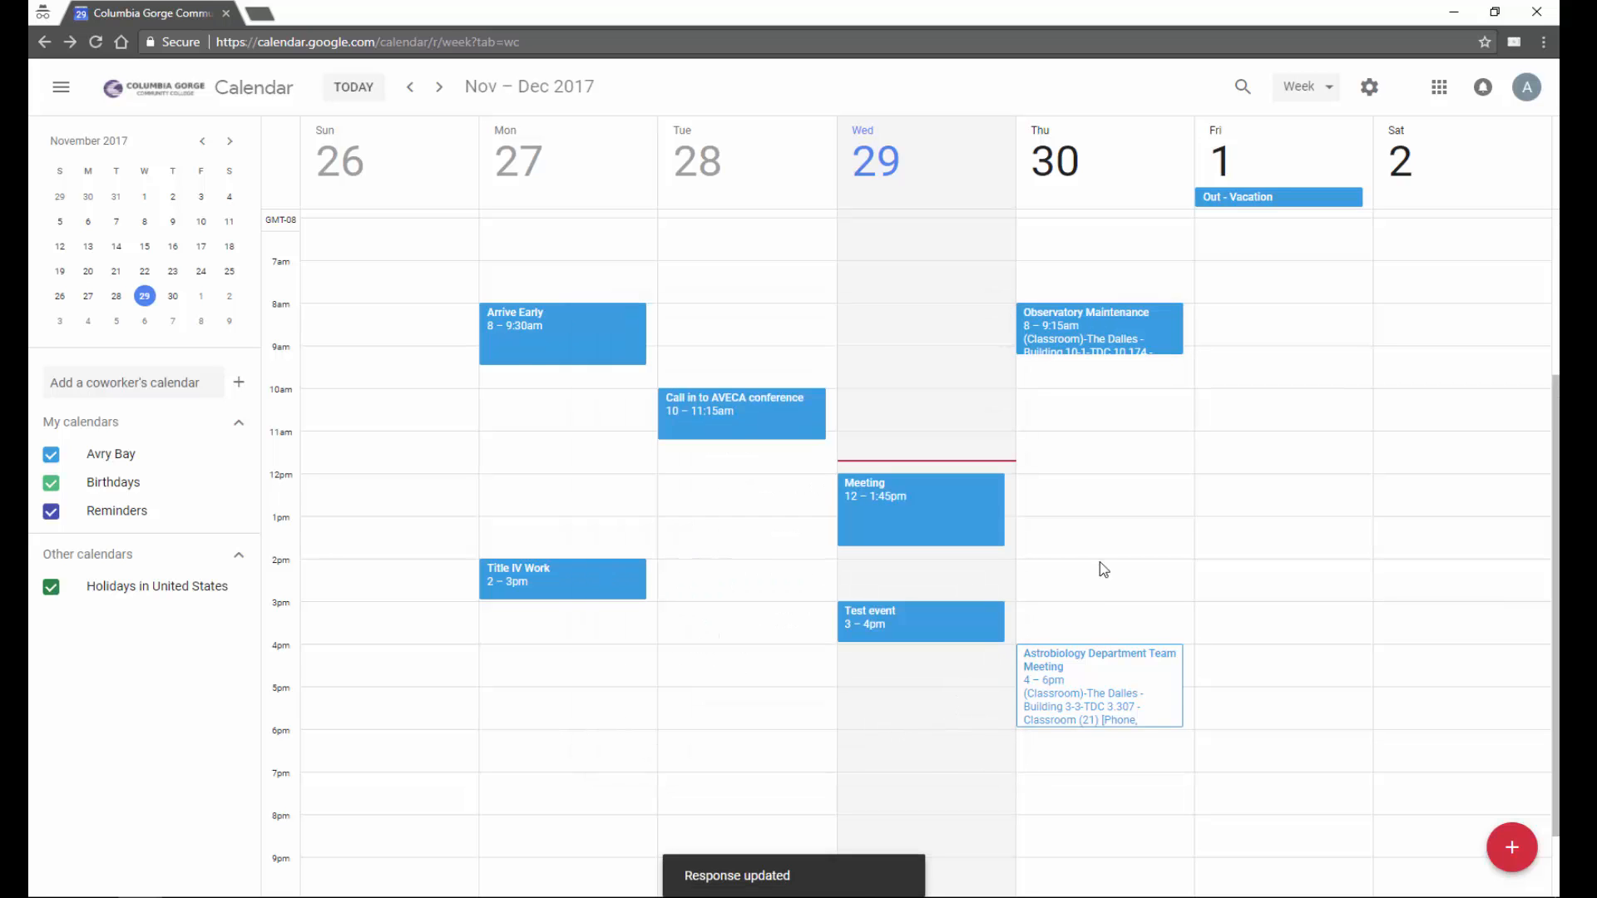
- Answer maybe to the Astrobiology Department Team Meeting after viewing its group members
{"action": "left_click", "coordinate": [1163, 696]}
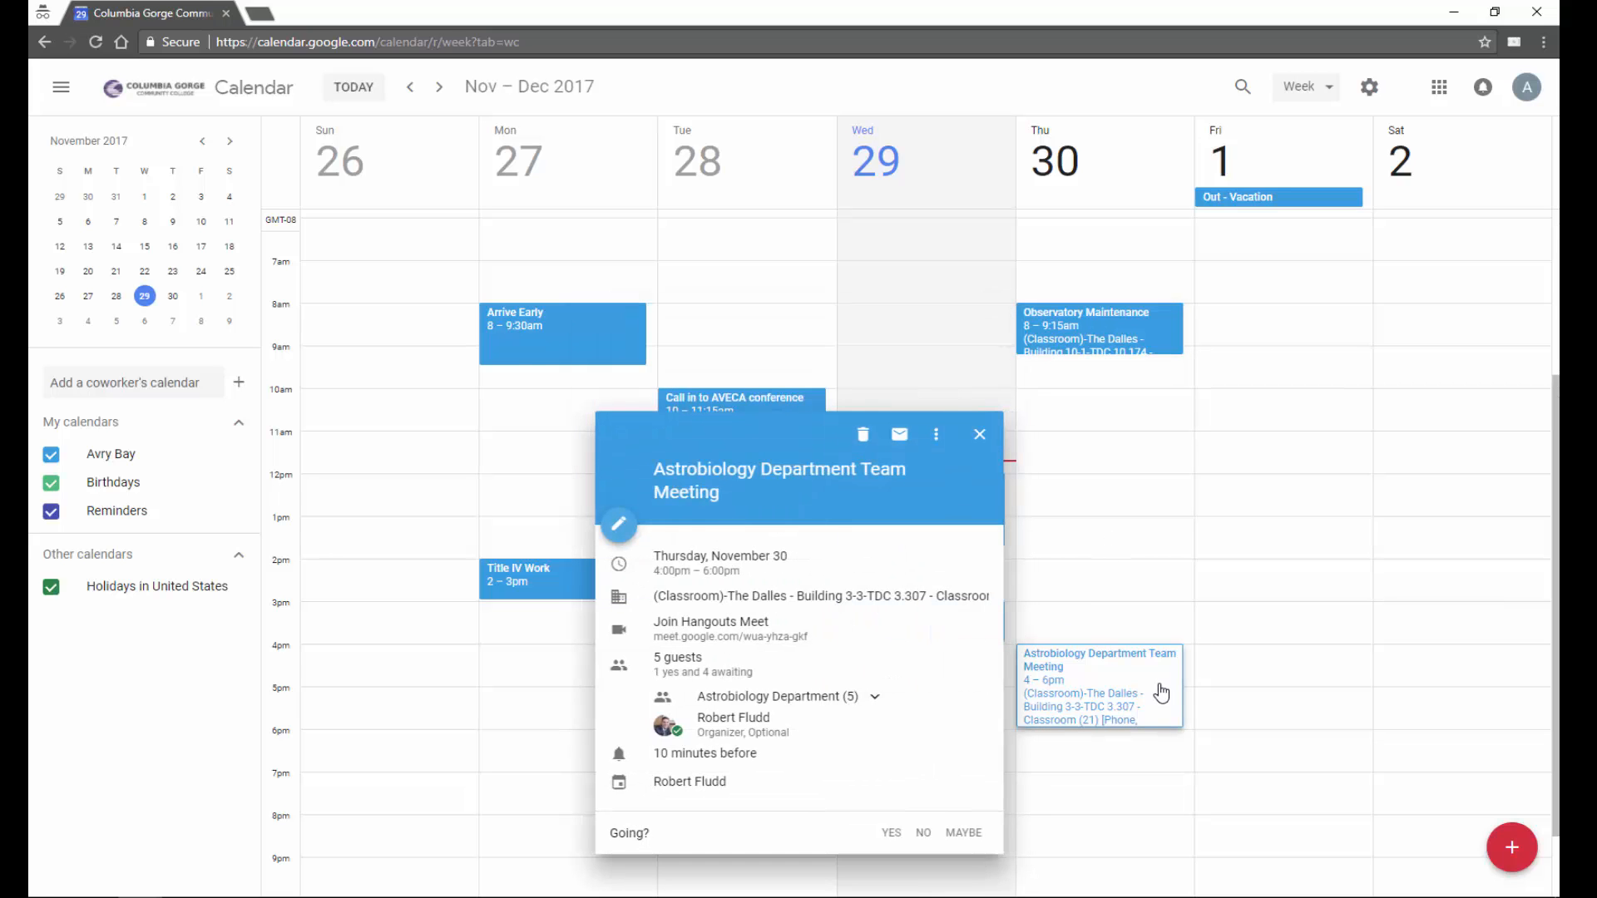
{"action": "left_click", "coordinate": [875, 698]}
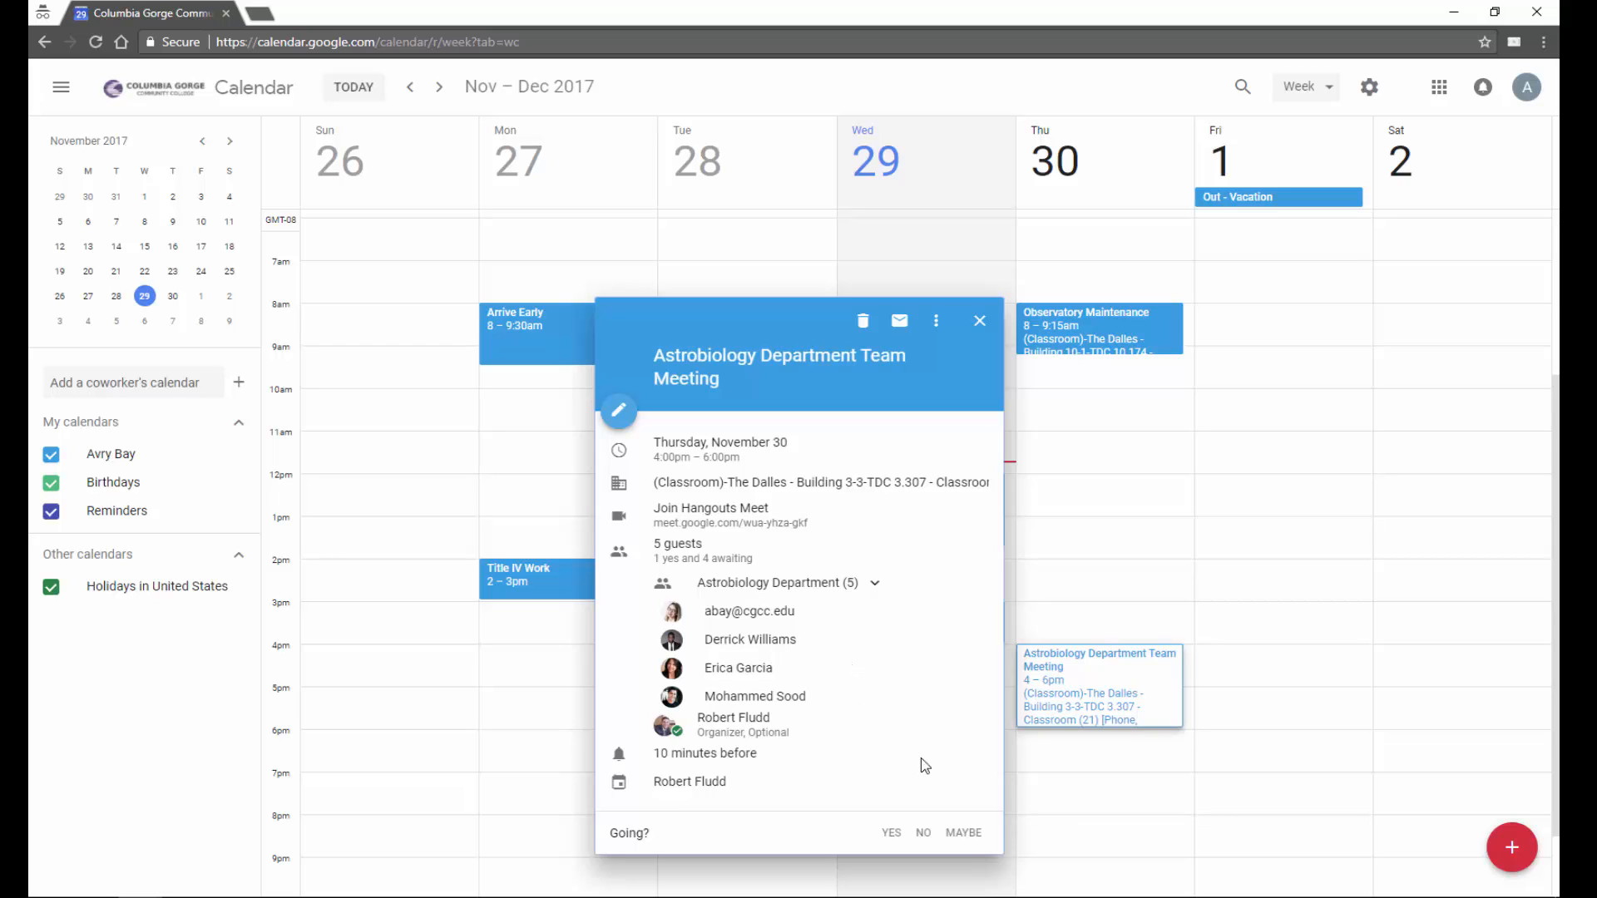
{"action": "left_click", "coordinate": [964, 834]}
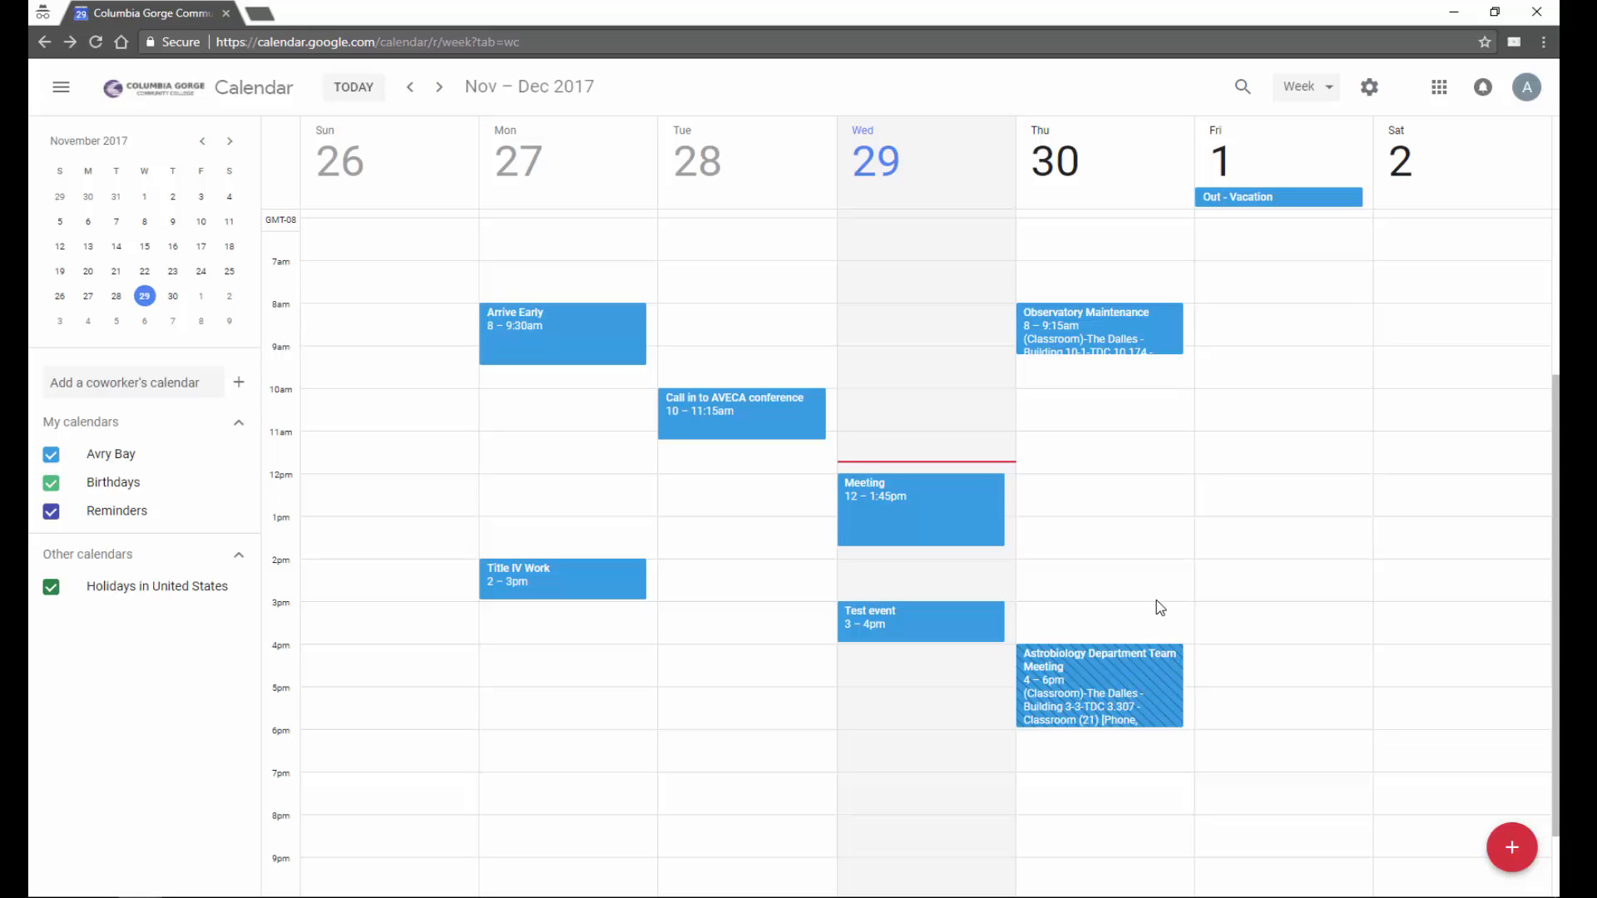
- Add two coworkers' calendars by username search so their events overlay the week
{"action": "left_click", "coordinate": [158, 376]}
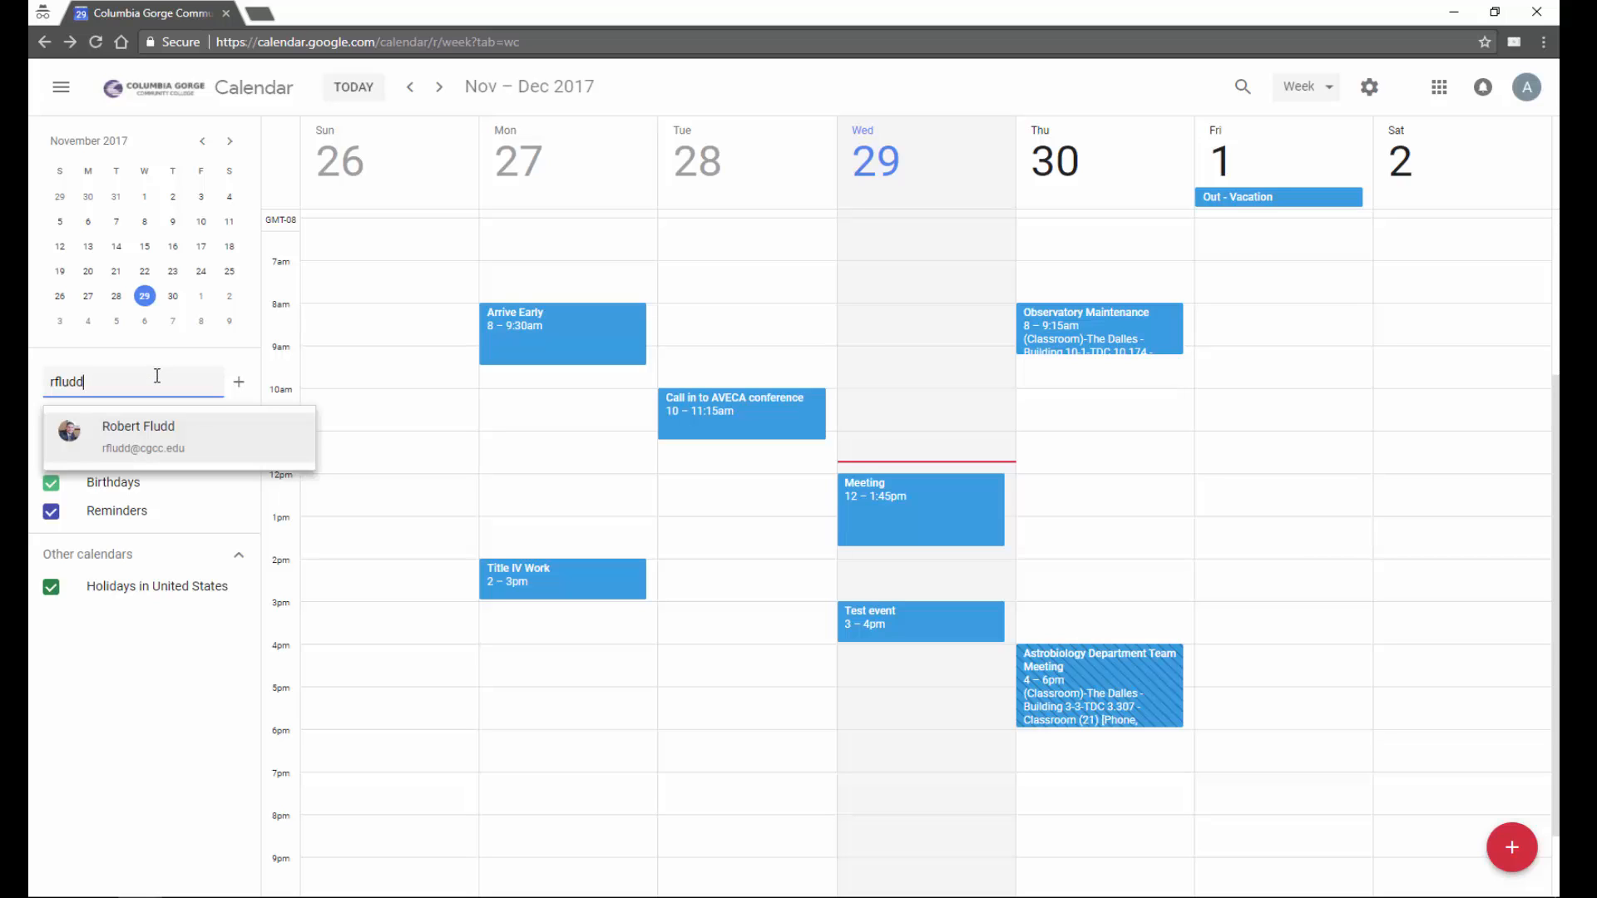
{"action": "left_click", "coordinate": [167, 436]}
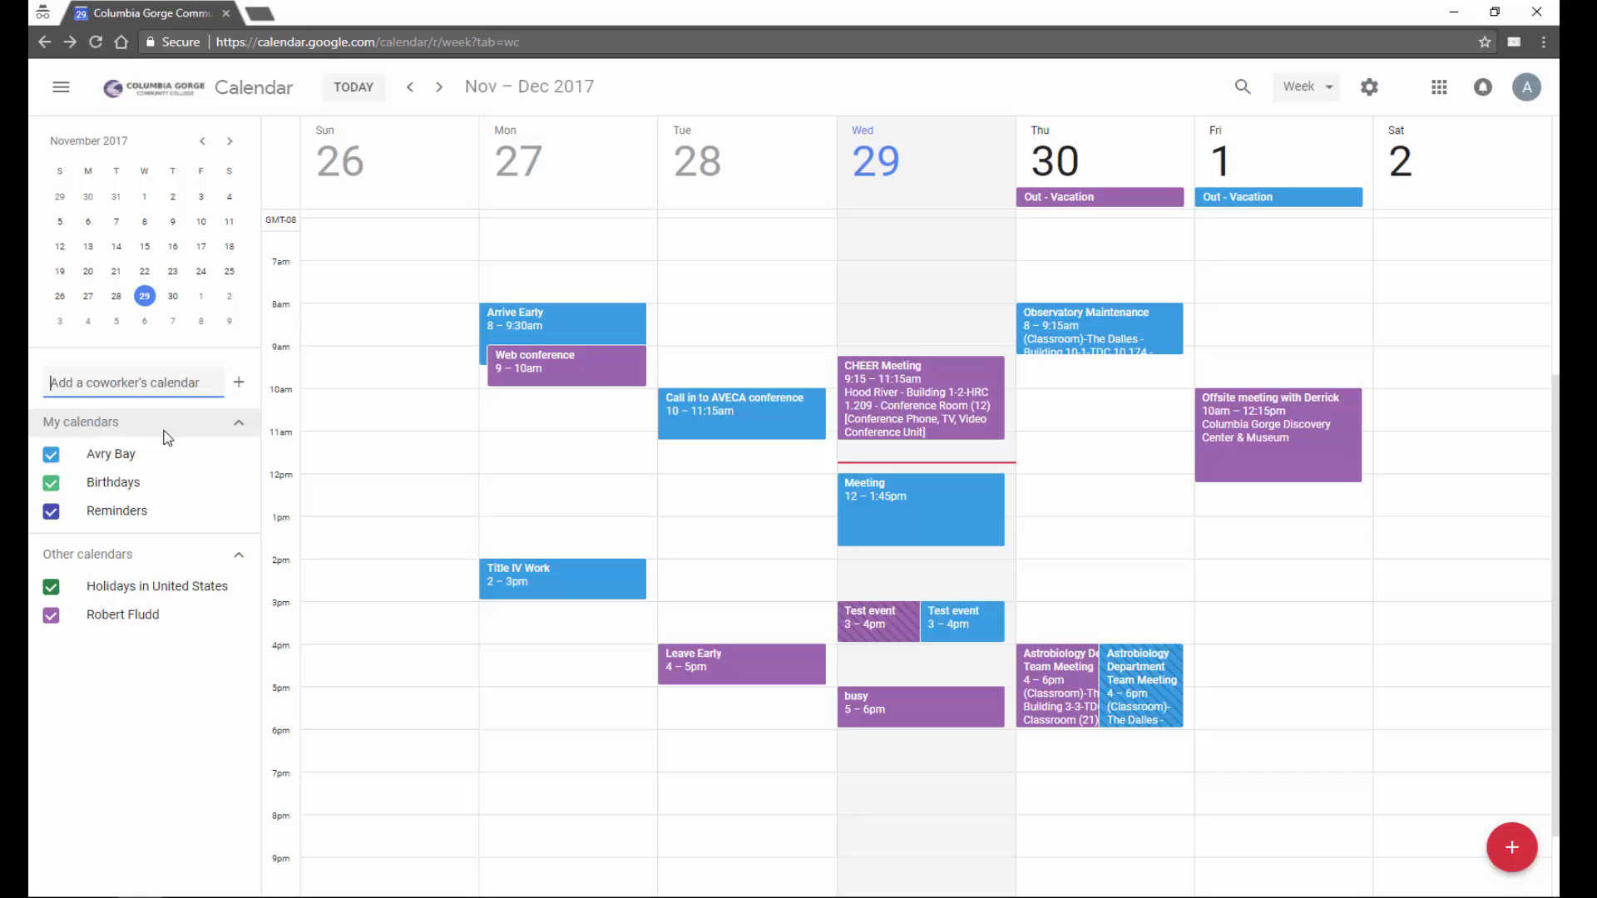
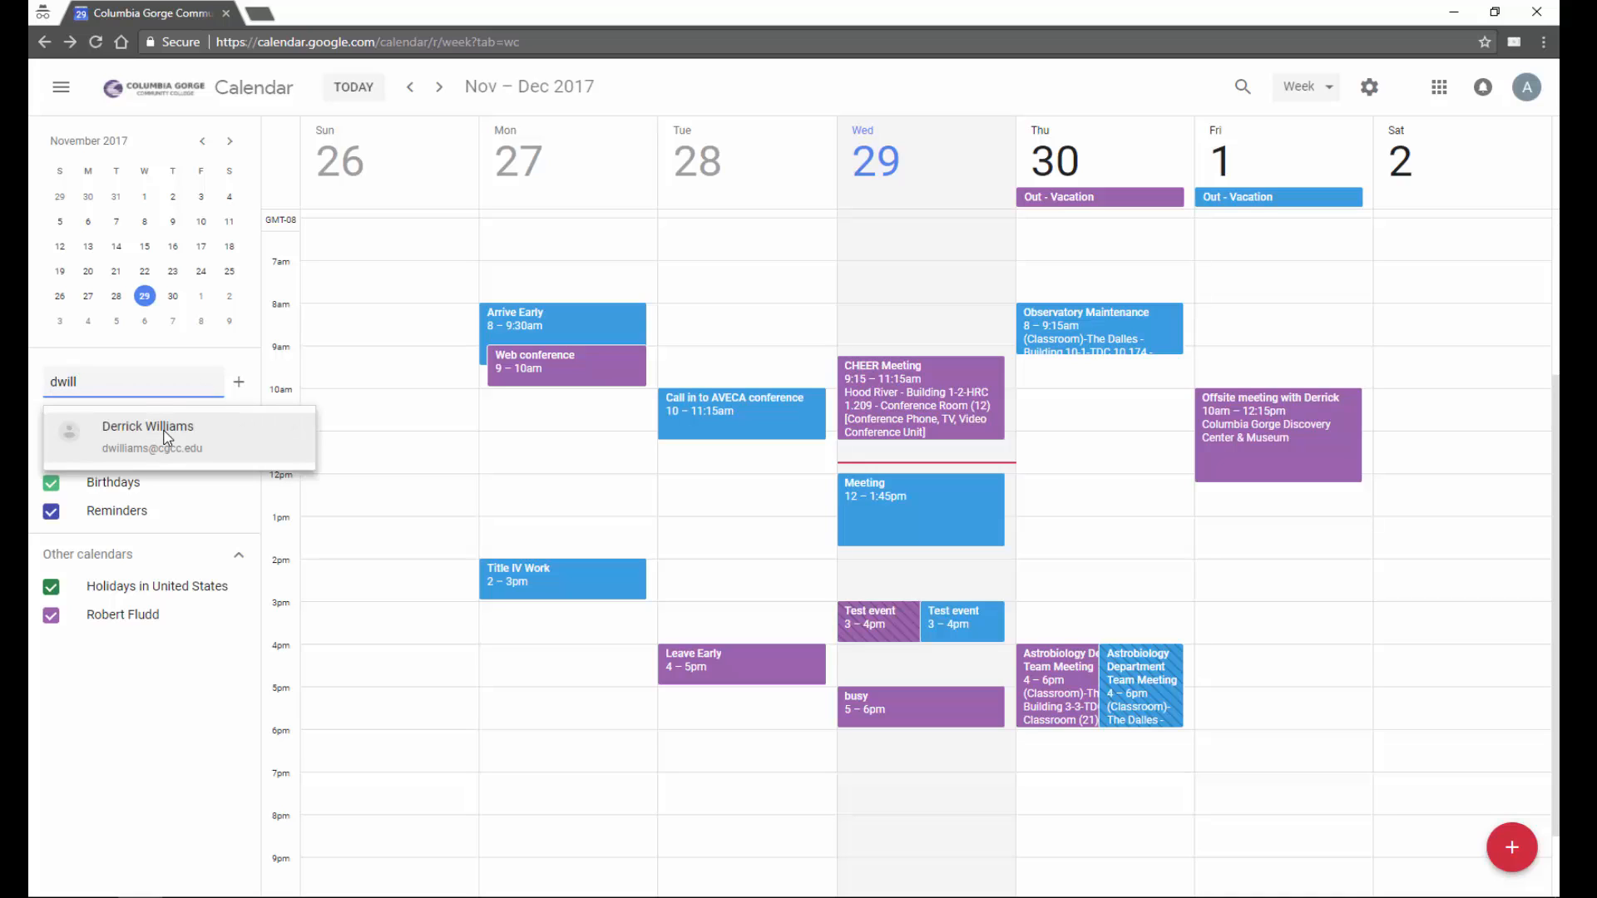
{"action": "left_click", "coordinate": [166, 437]}
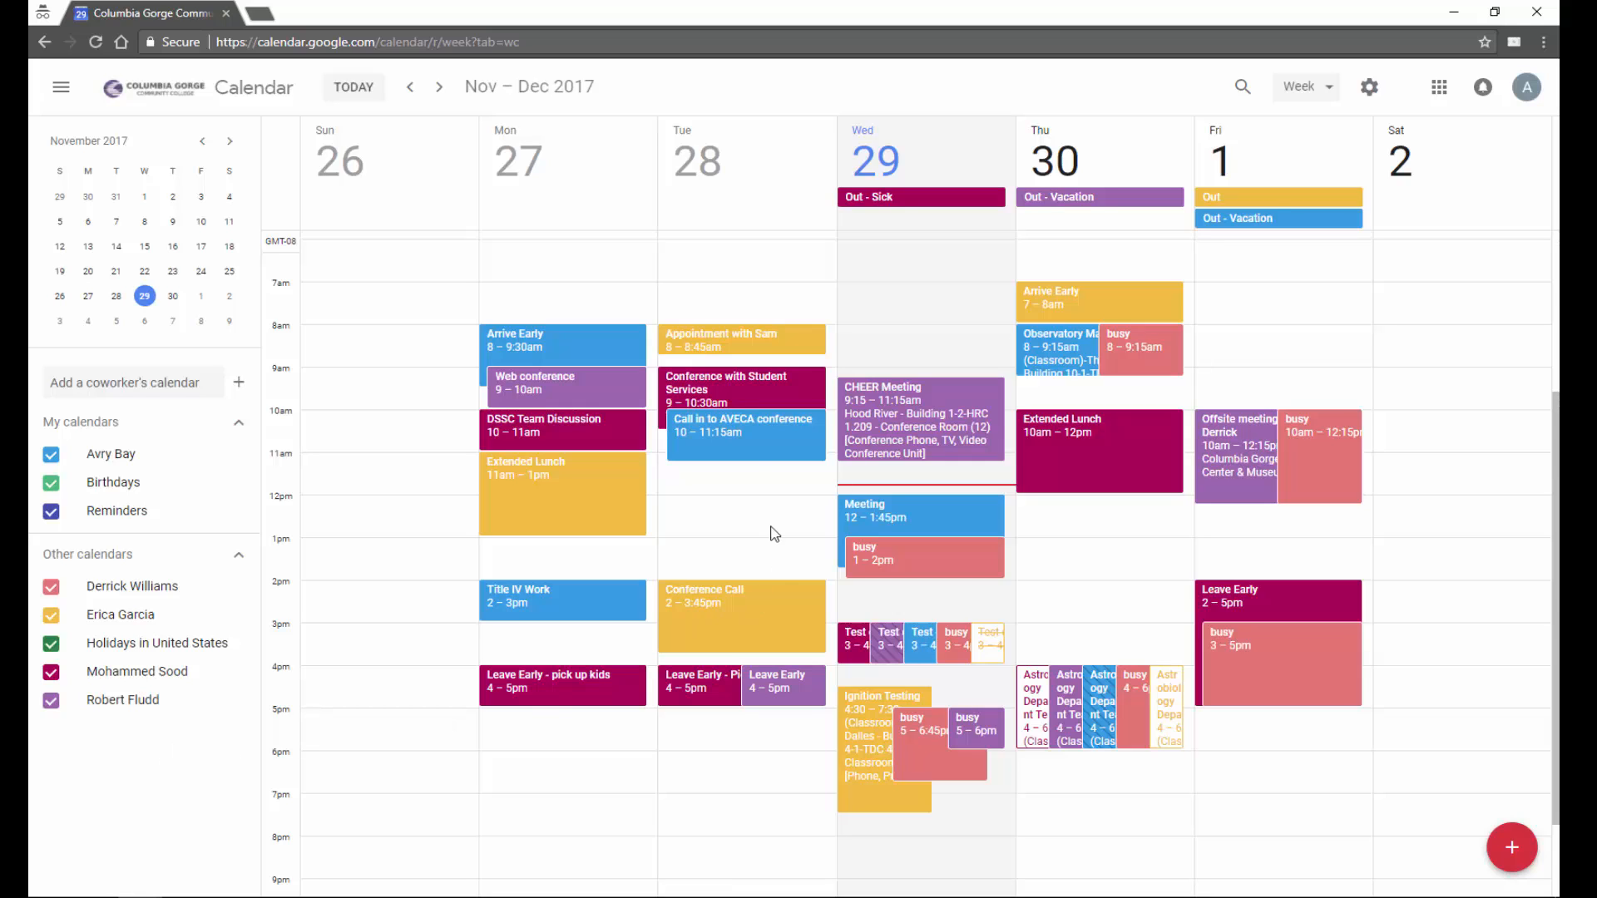
- Hide the three coworker calendars and display only your own calendar
{"action": "left_click", "coordinate": [50, 587]}
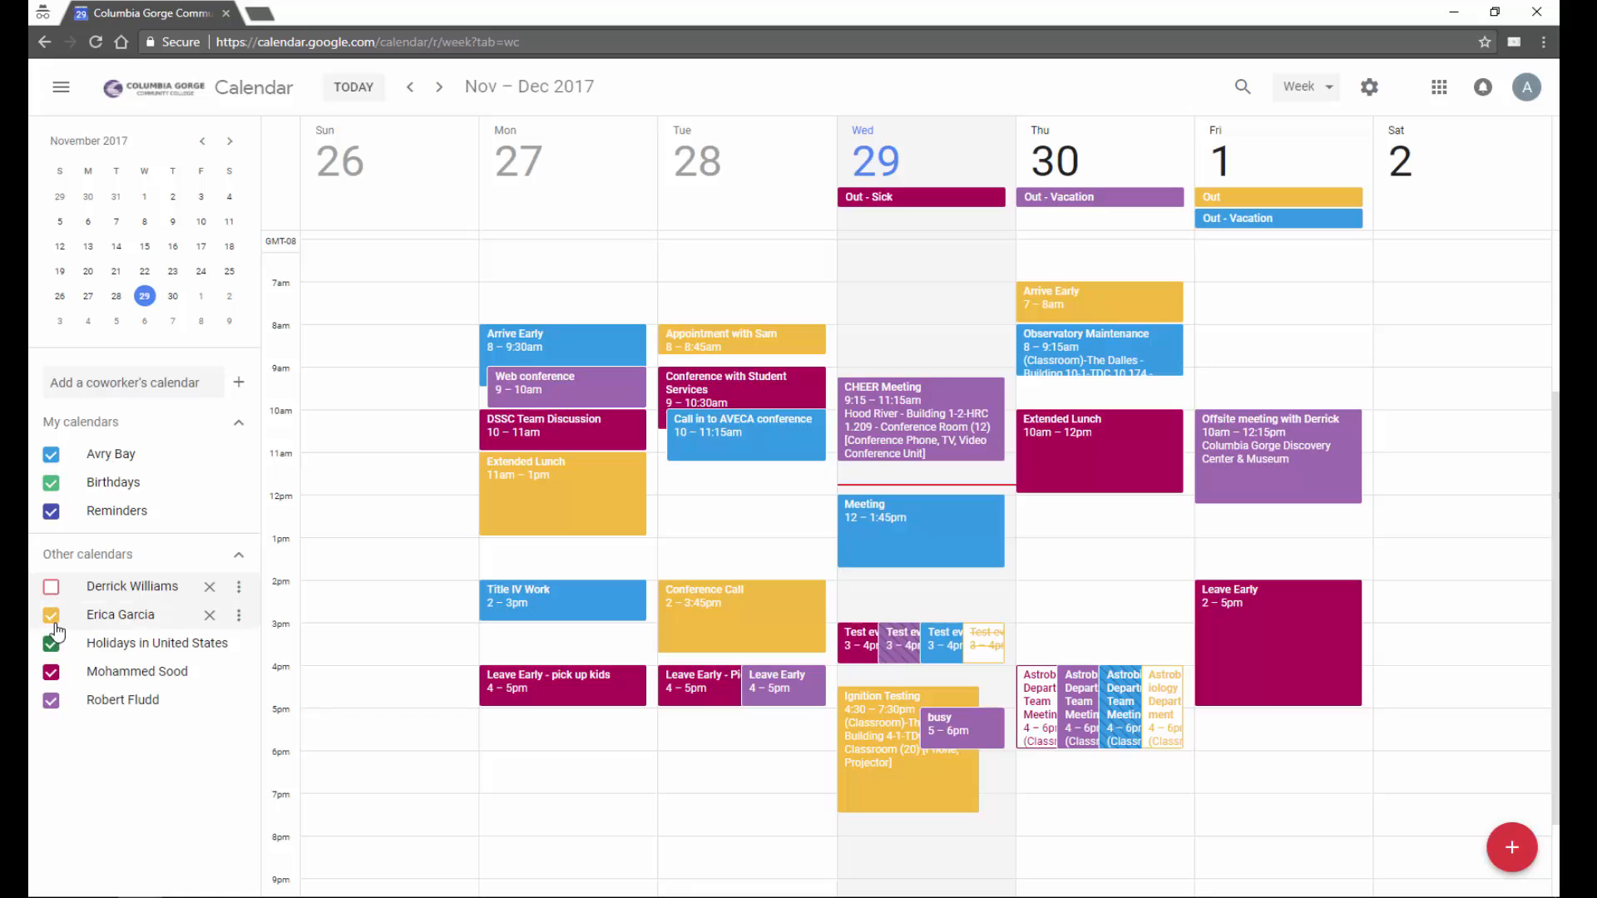
{"action": "left_click", "coordinate": [51, 616]}
{"action": "left_click", "coordinate": [52, 673]}
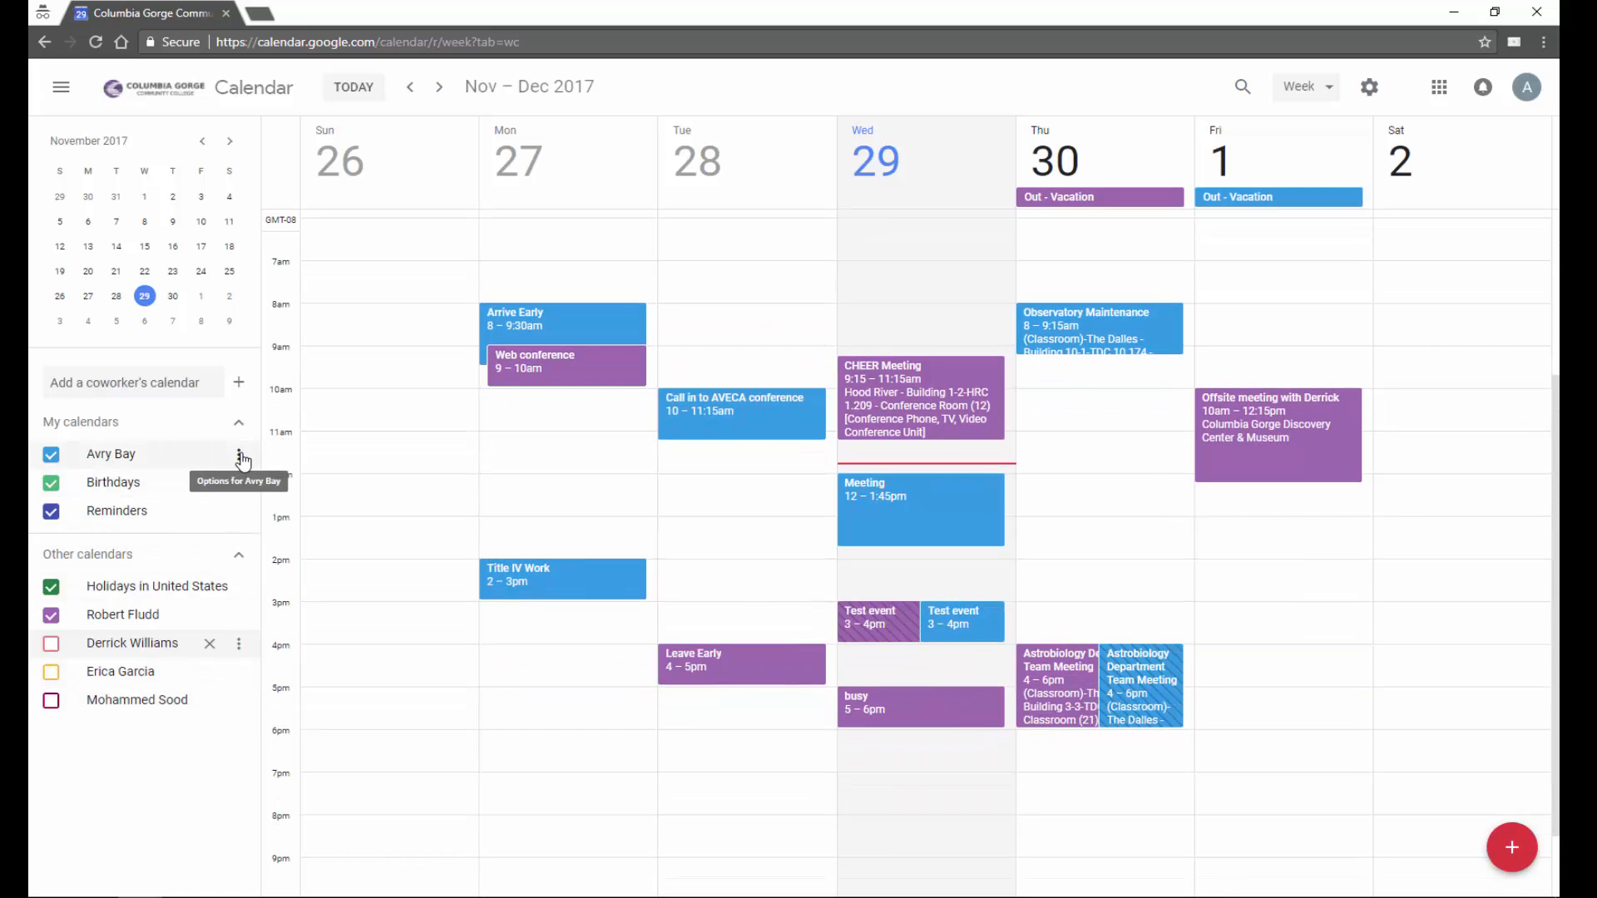
{"action": "left_click", "coordinate": [240, 458]}
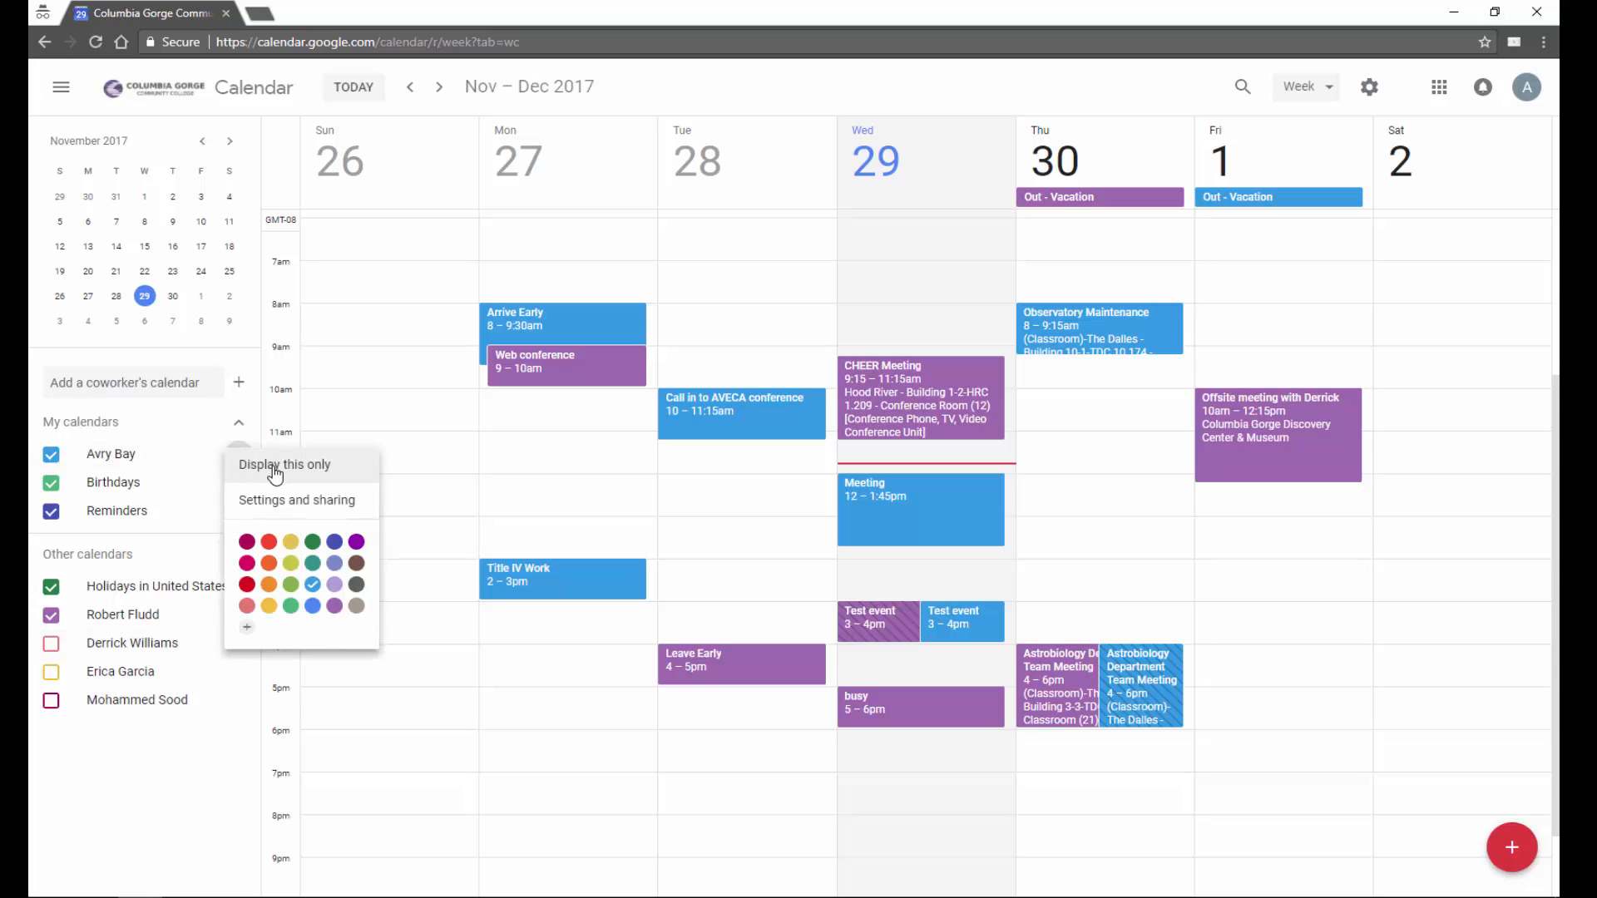
{"action": "left_click", "coordinate": [275, 470]}
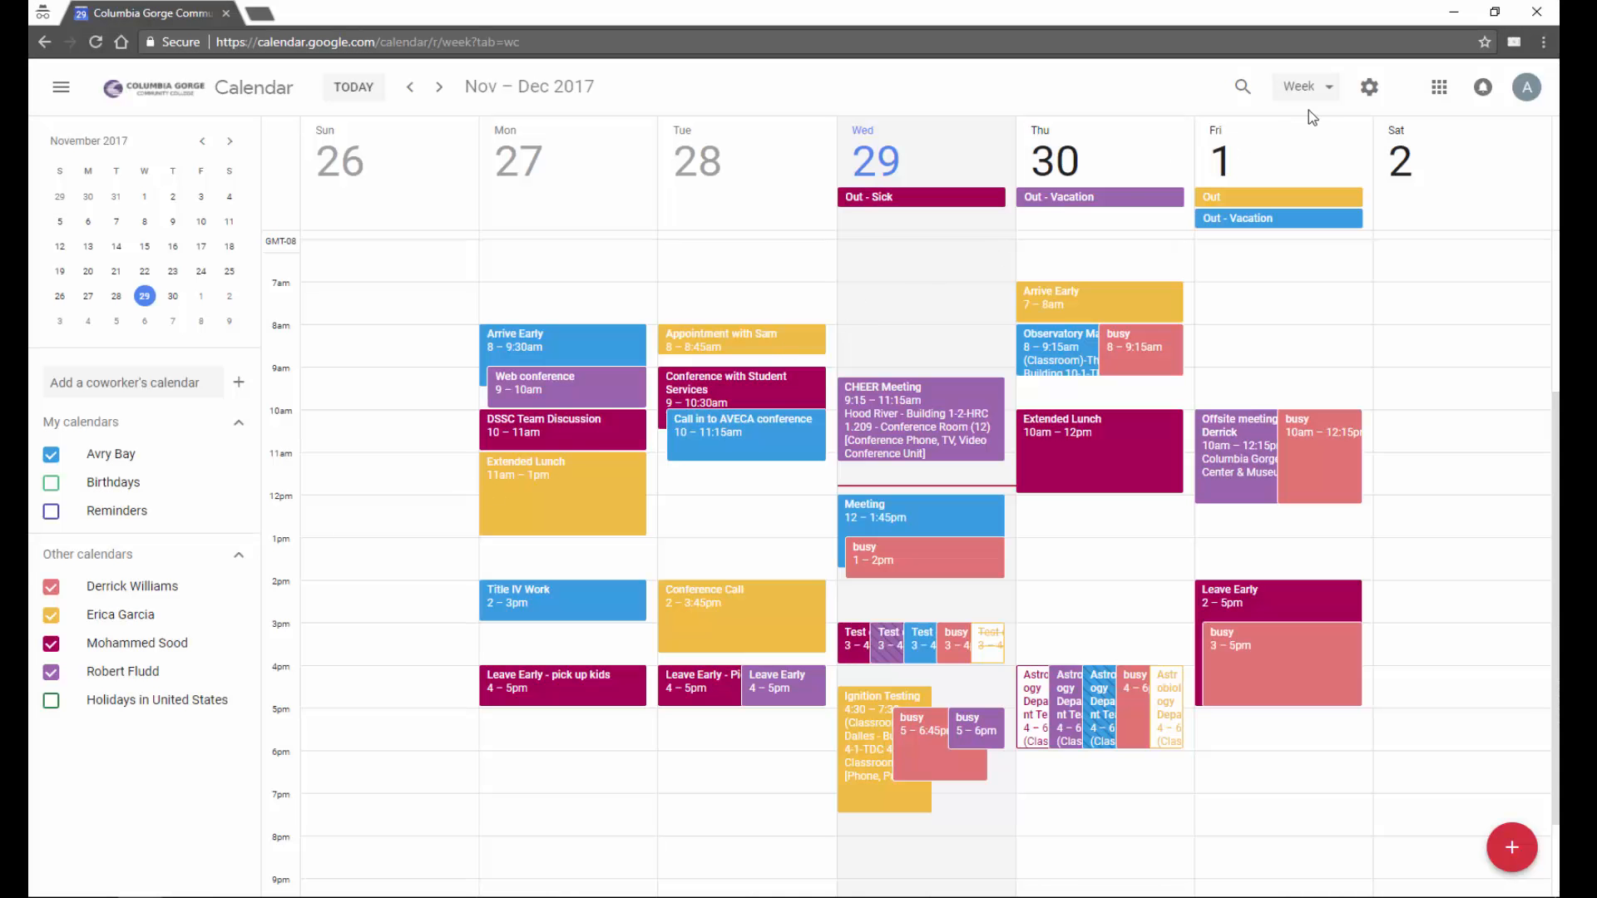
- Switch the calendar range from Week to Day view
{"action": "left_click", "coordinate": [1309, 90]}
{"action": "left_click", "coordinate": [1318, 145]}
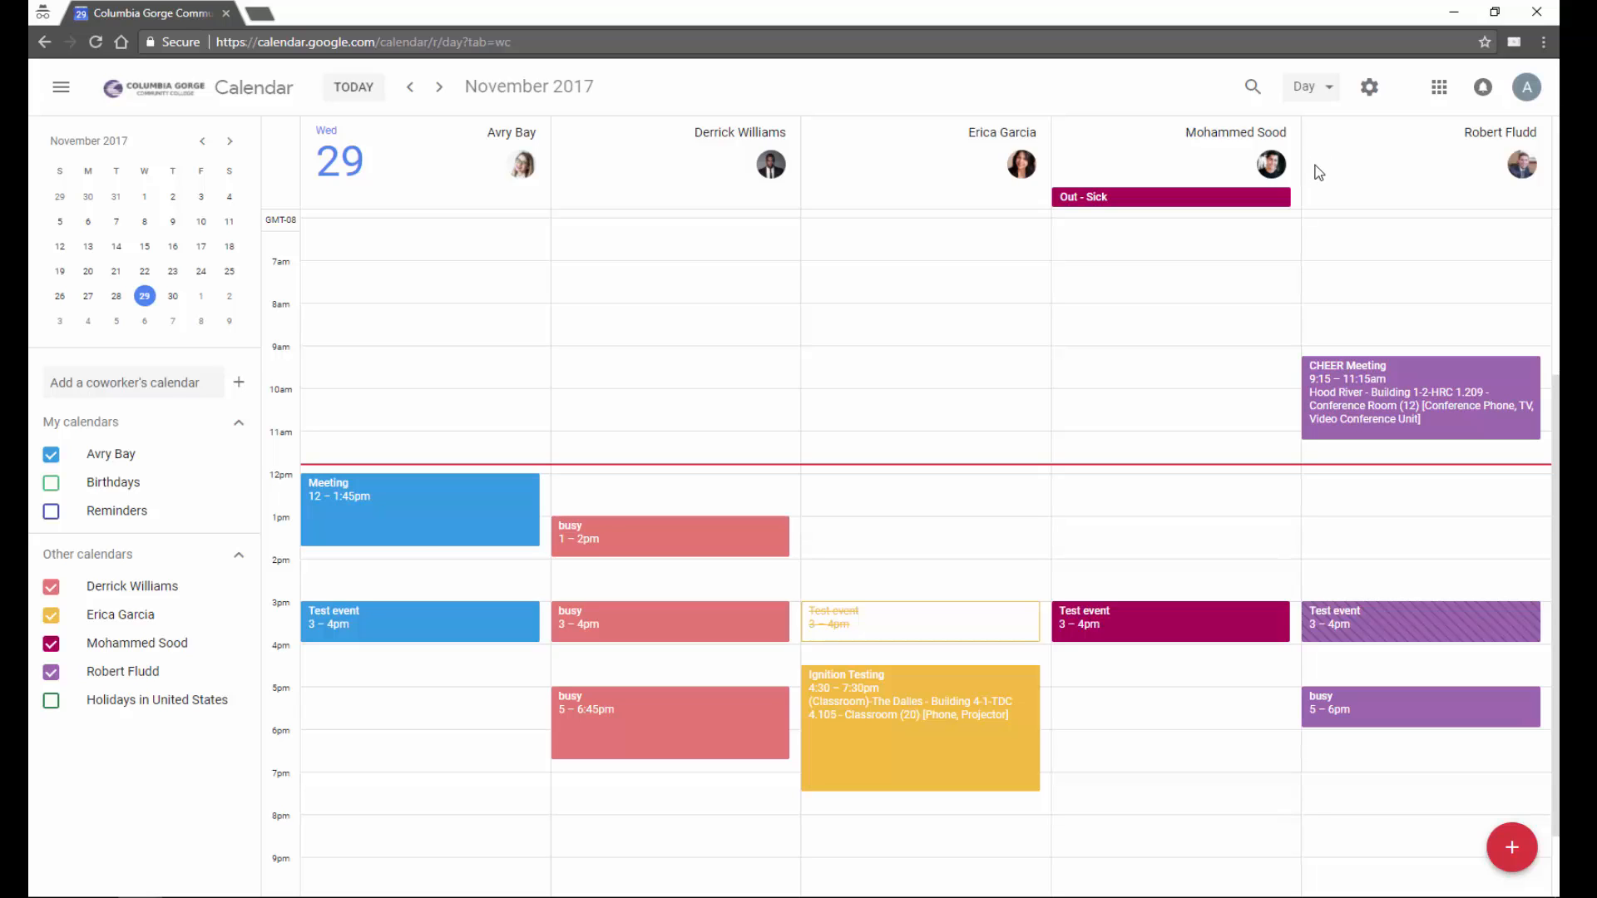
{"action": "left_click", "coordinate": [1370, 90]}
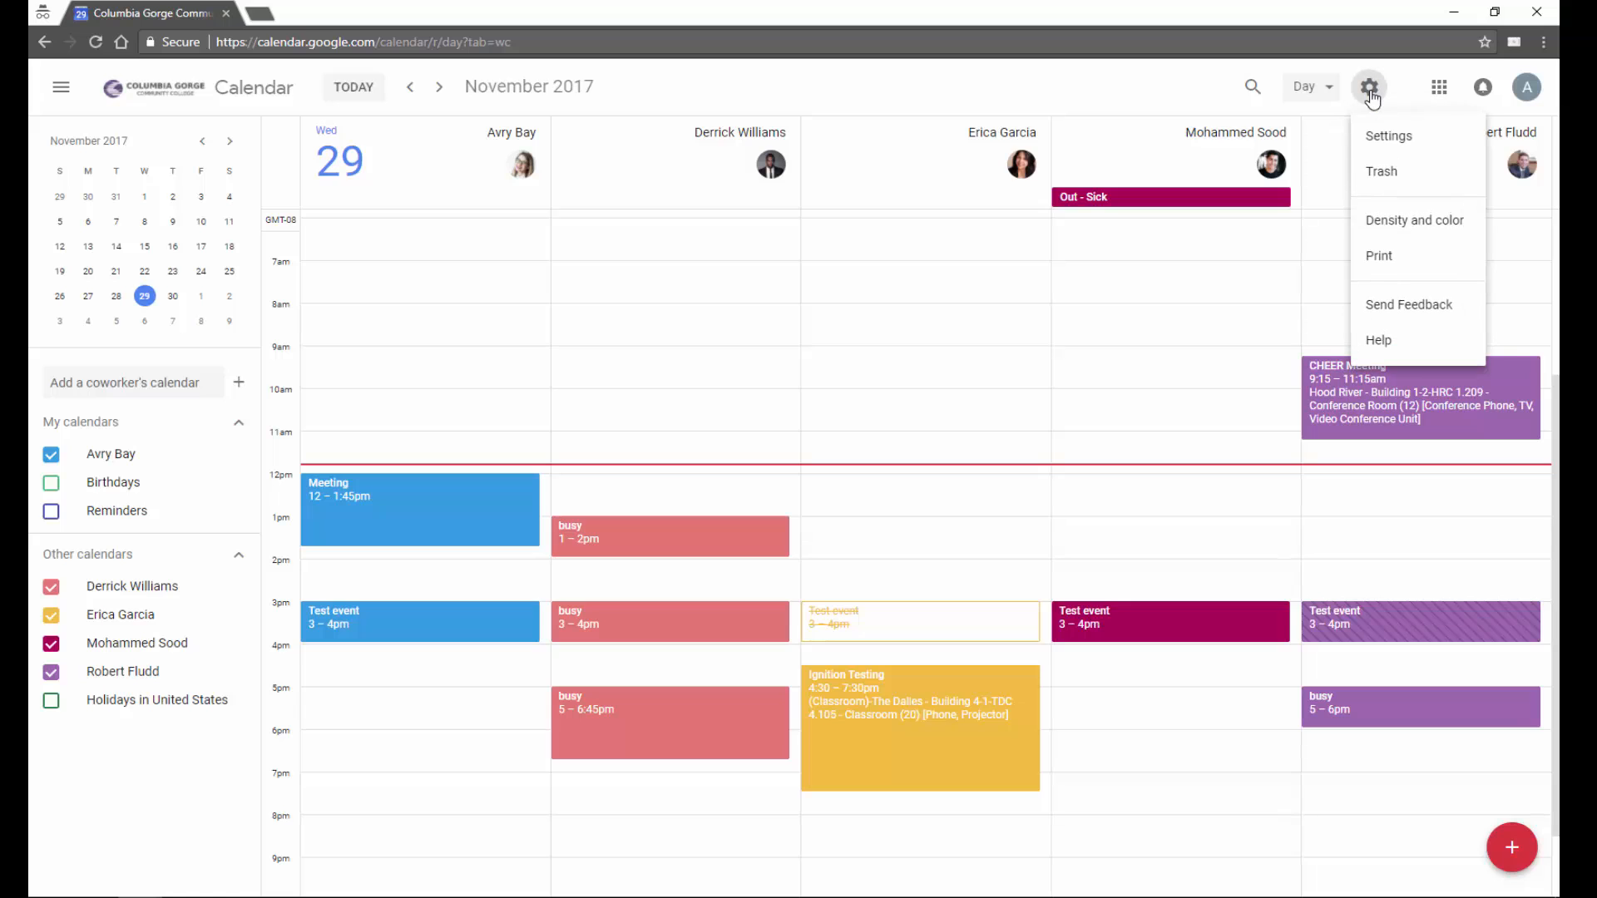
- Open Settings and review language, time zone, view options, scheduling and mobile setup sections
{"action": "left_click", "coordinate": [1388, 138]}
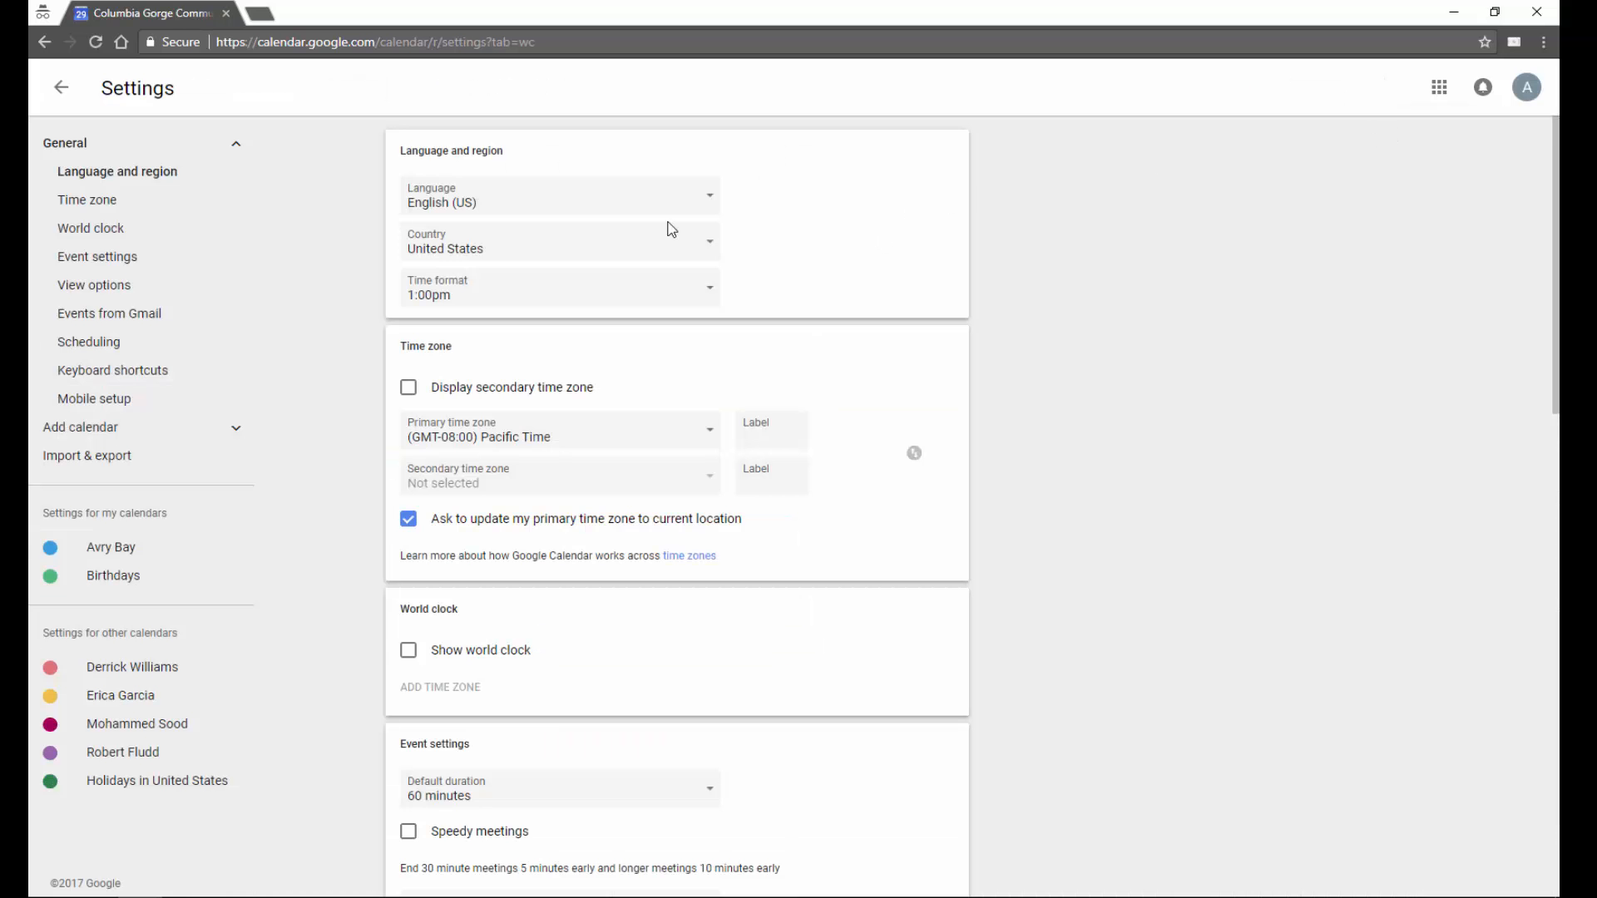
{"action": "scroll", "coordinate": [576, 321], "scroll_direction": "down", "scroll_amount": 5}
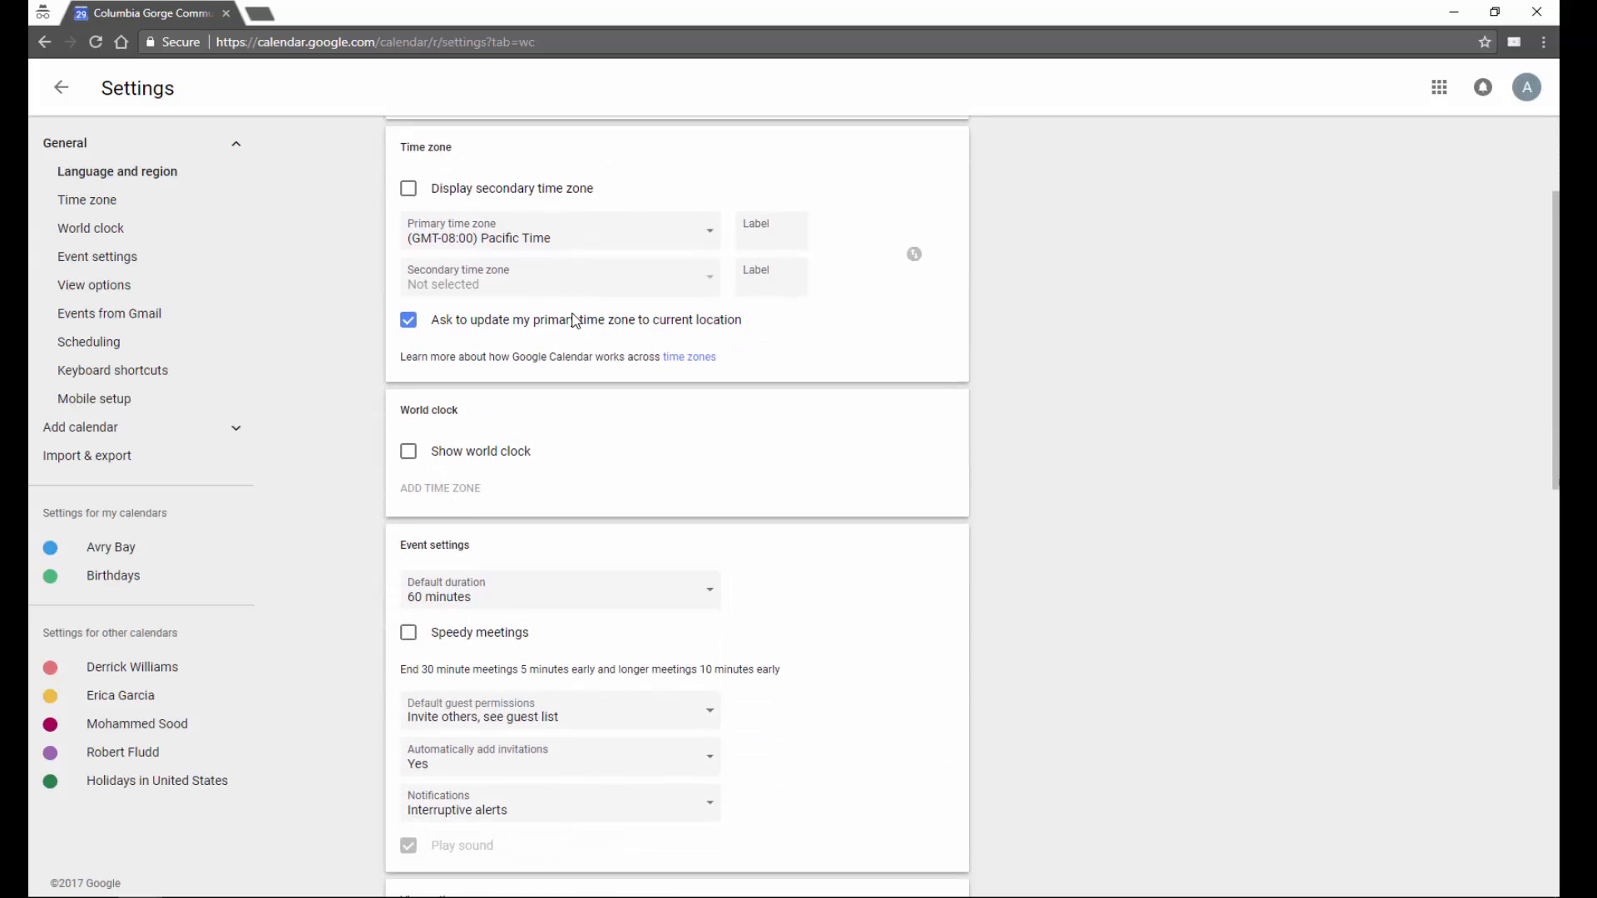
{"action": "scroll", "coordinate": [576, 321], "scroll_direction": "down", "scroll_amount": 5}
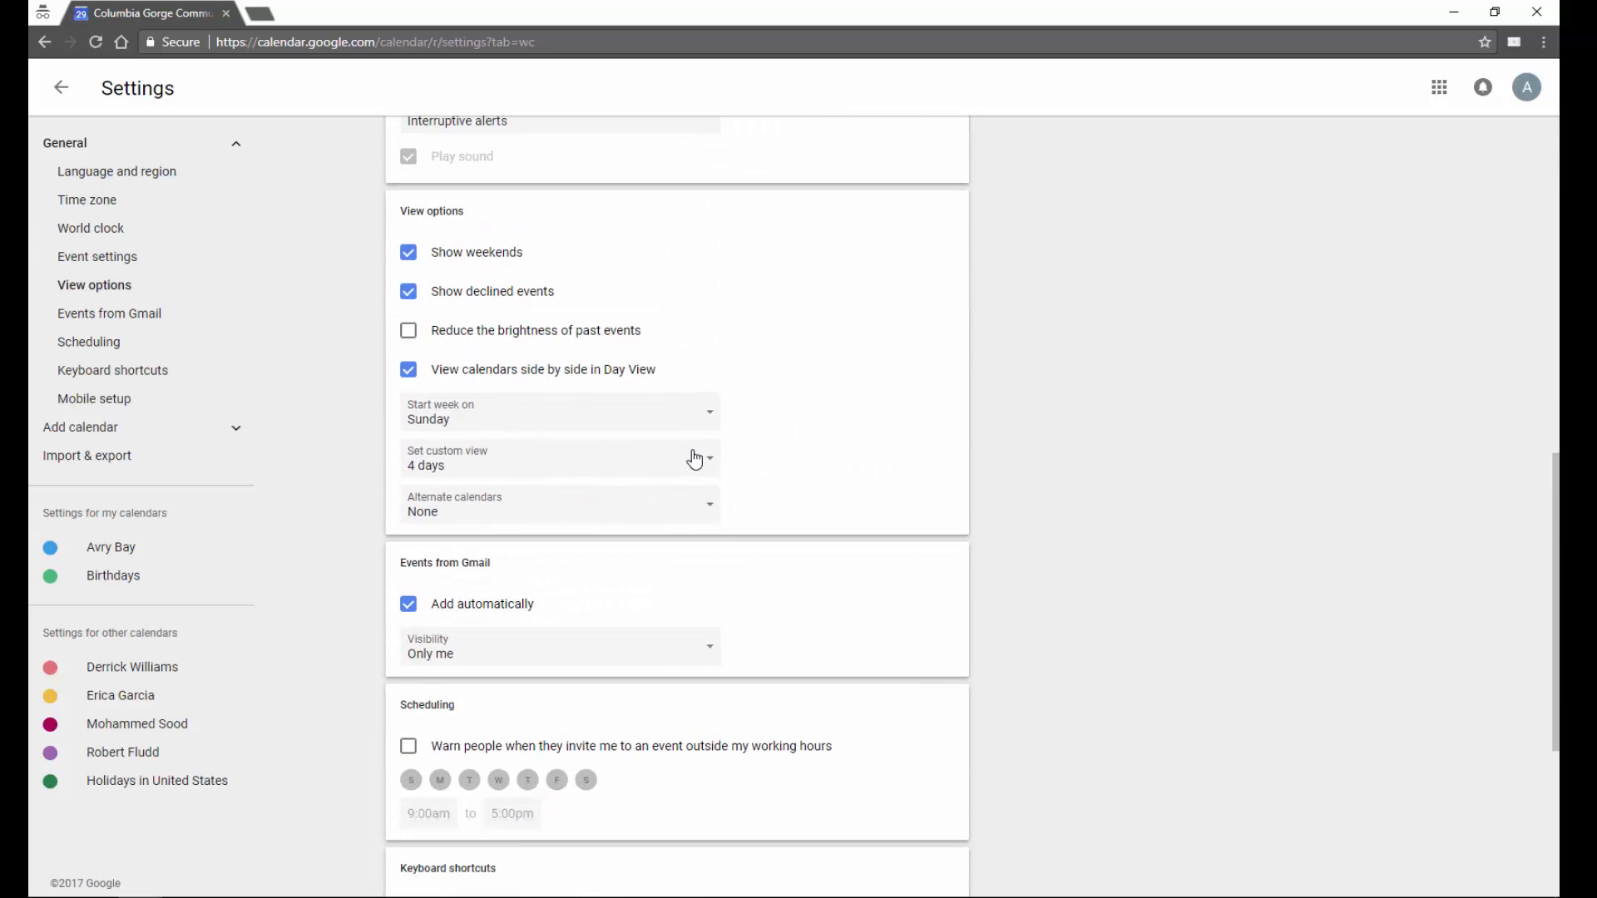
{"action": "scroll", "coordinate": [694, 459], "scroll_direction": "down", "scroll_amount": 3}
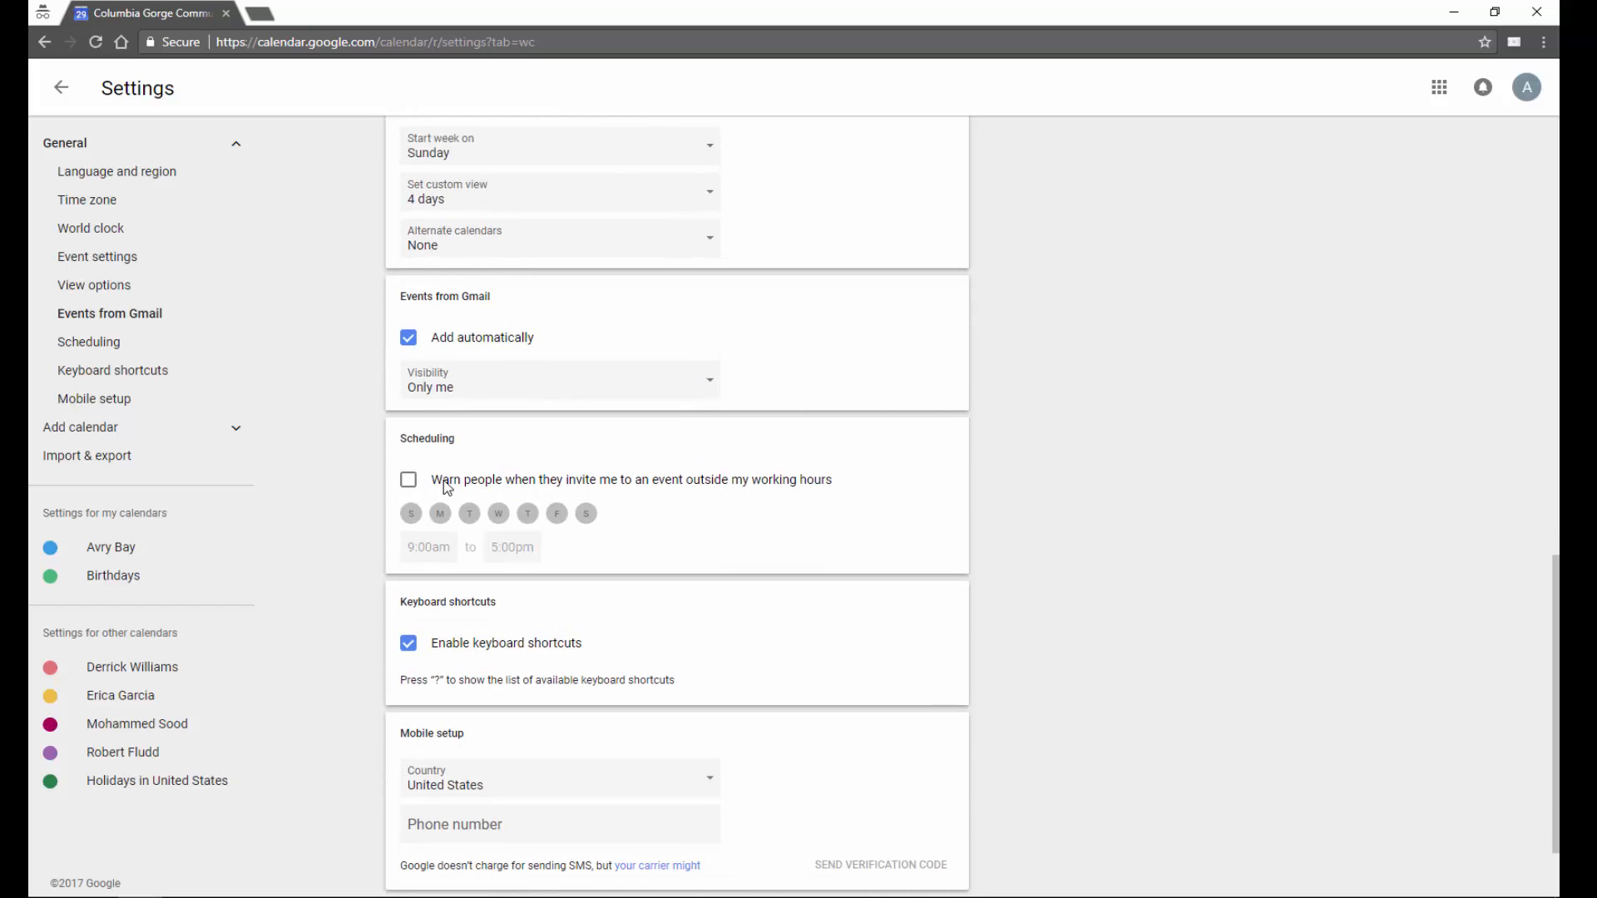
{"action": "scroll", "coordinate": [440, 492], "scroll_direction": "down", "scroll_amount": 2}
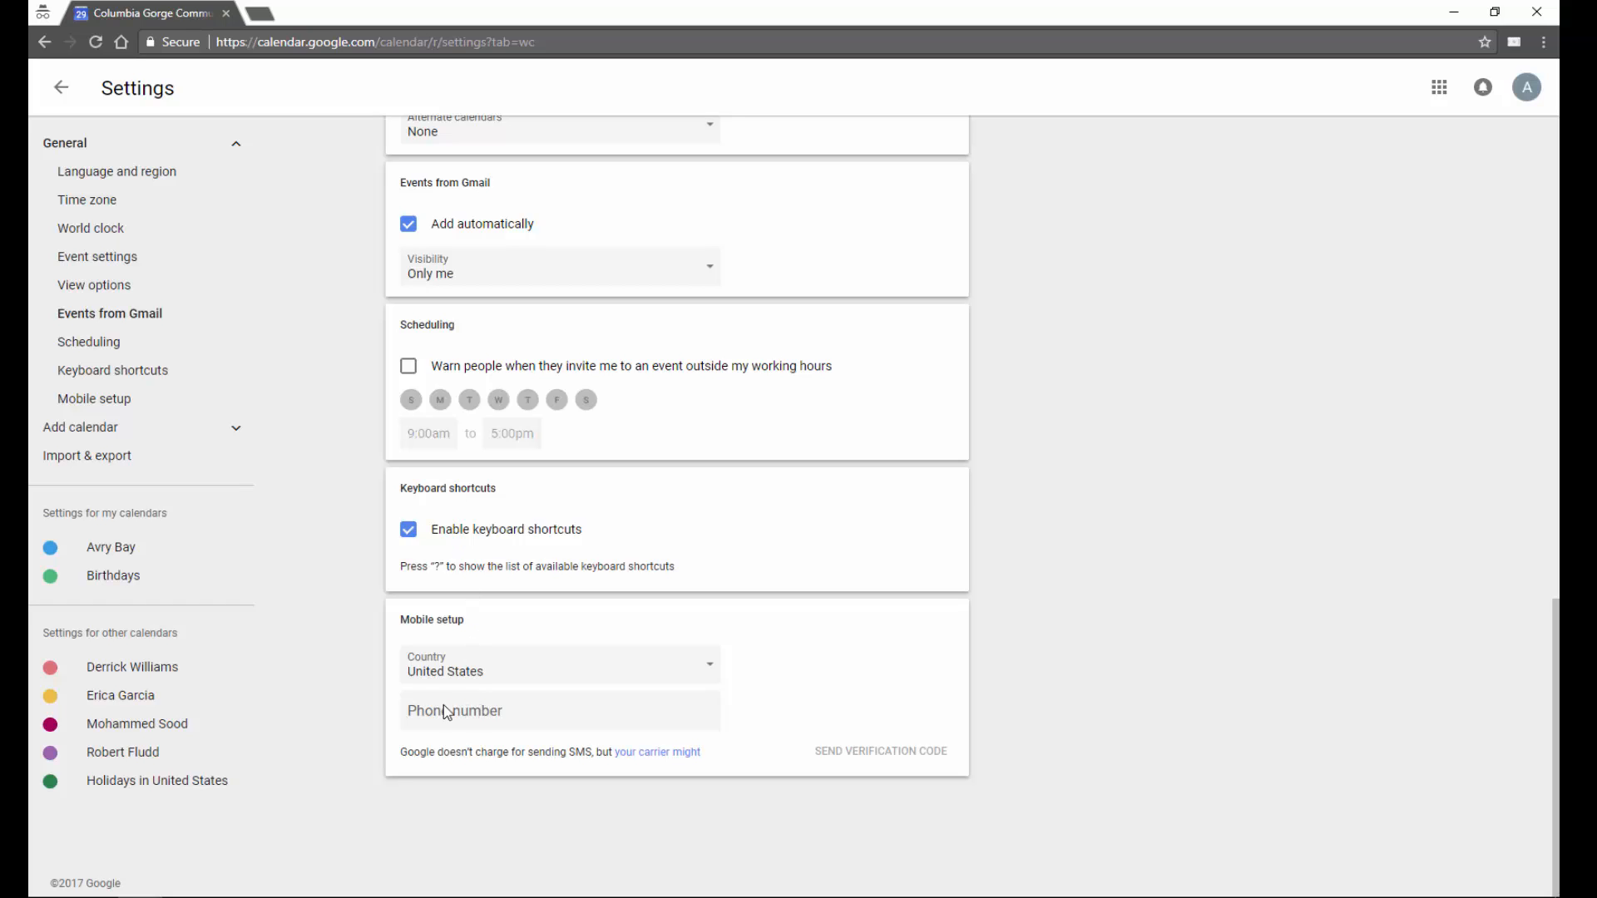
- From your calendar's settings, invite a coworker and the astrobiology department with See all event details access
{"action": "left_click", "coordinate": [227, 561]}
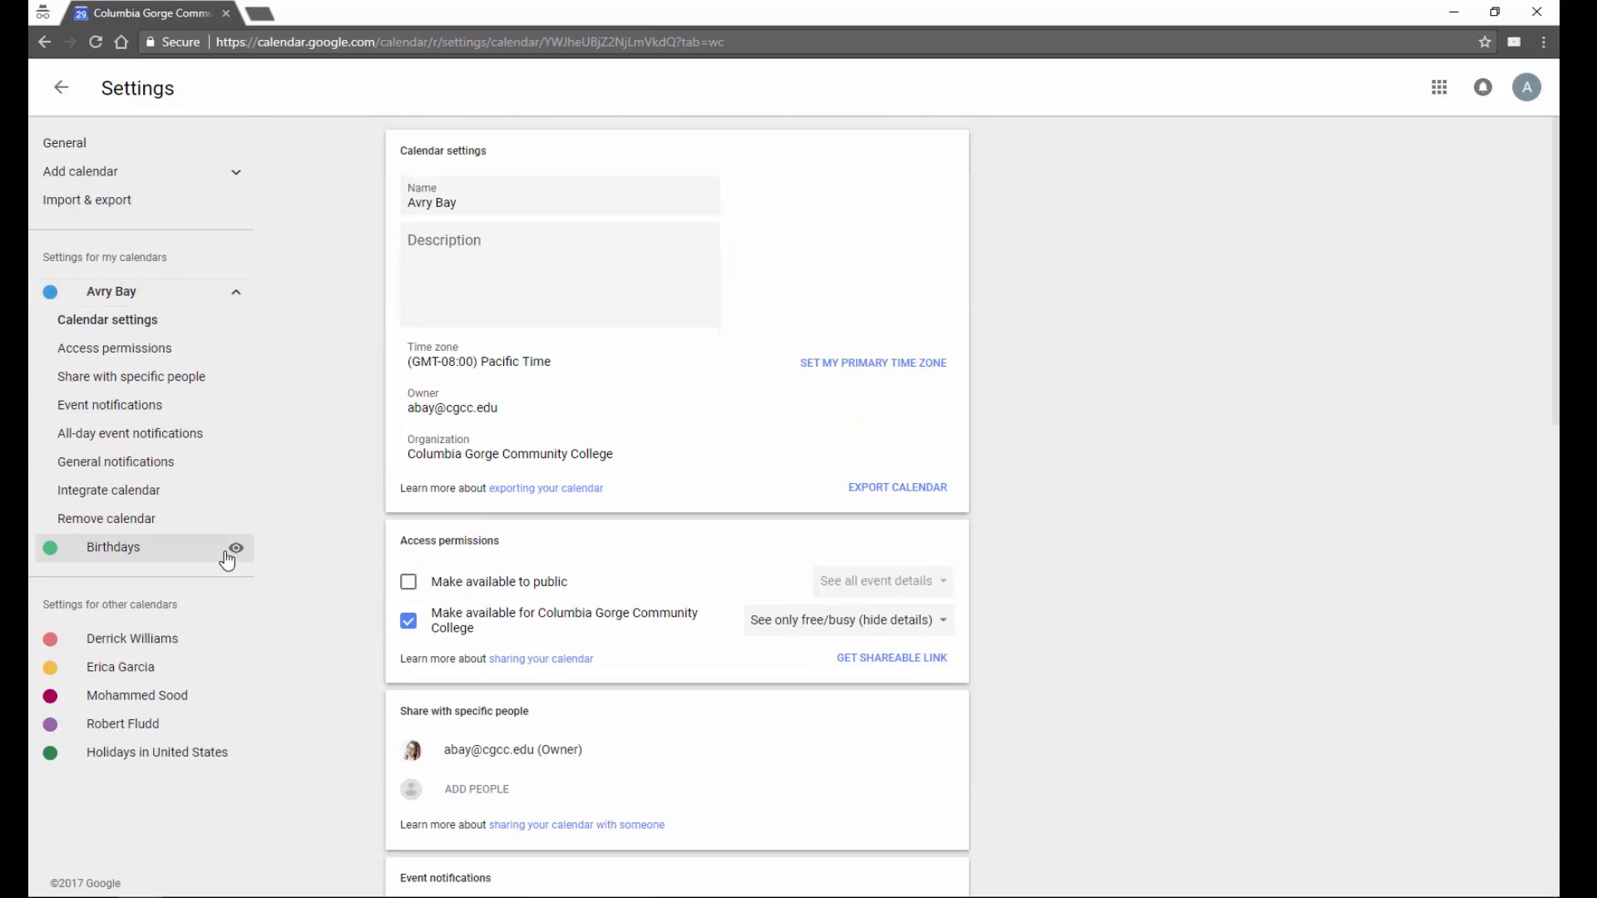
{"action": "scroll", "coordinate": [356, 570], "scroll_direction": "down", "scroll_amount": 4}
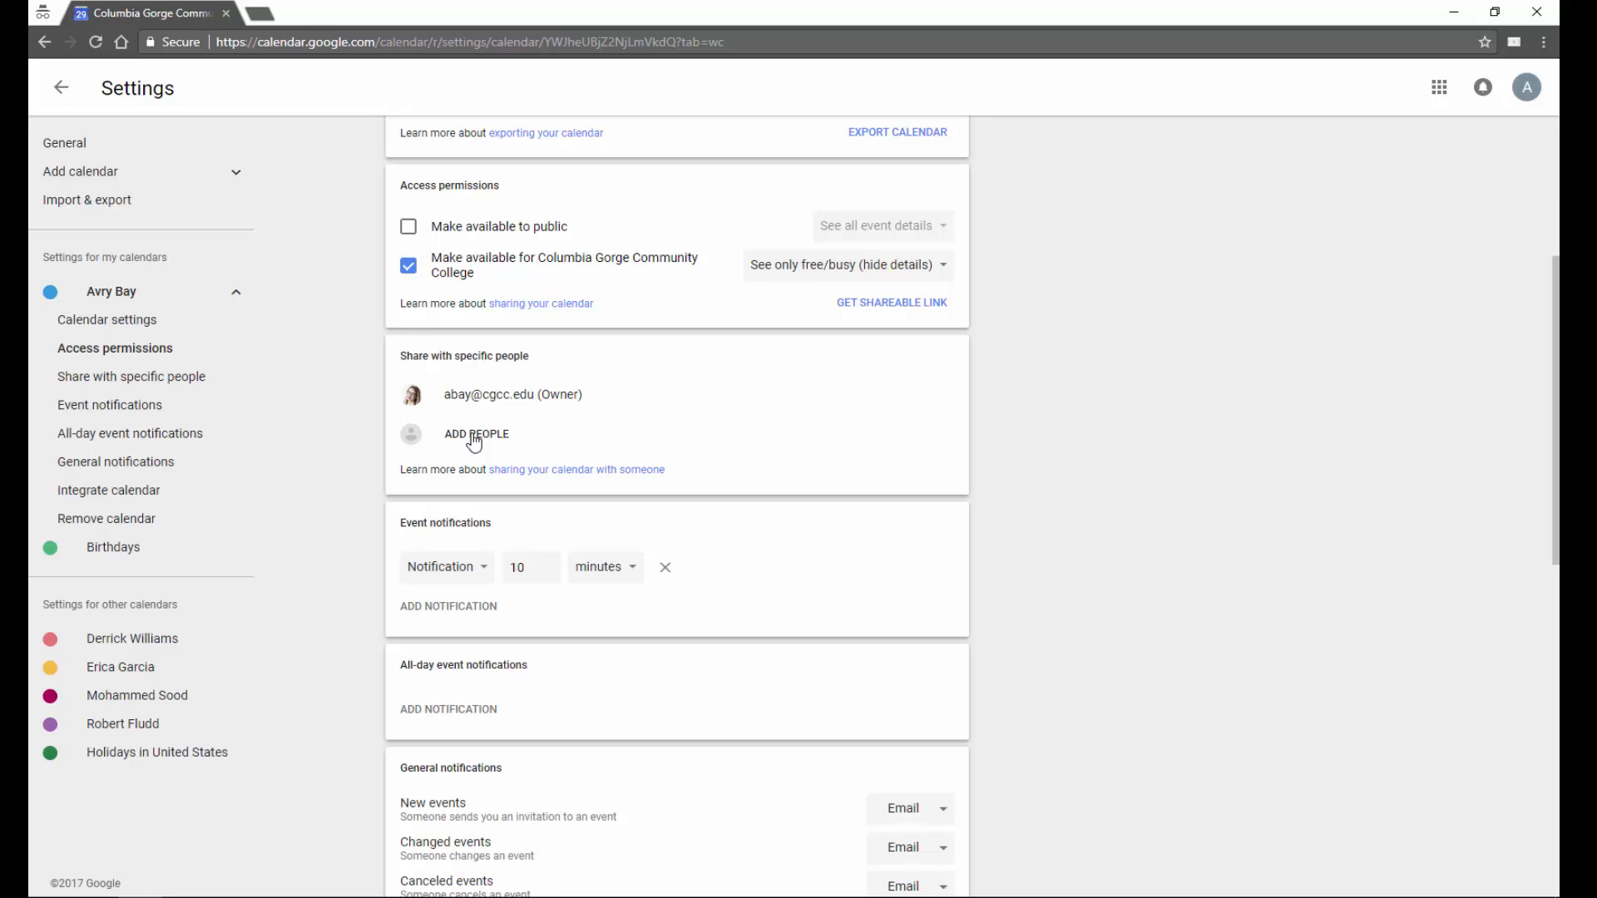
{"action": "left_click", "coordinate": [474, 436]}
{"action": "type", "text": "eric"}
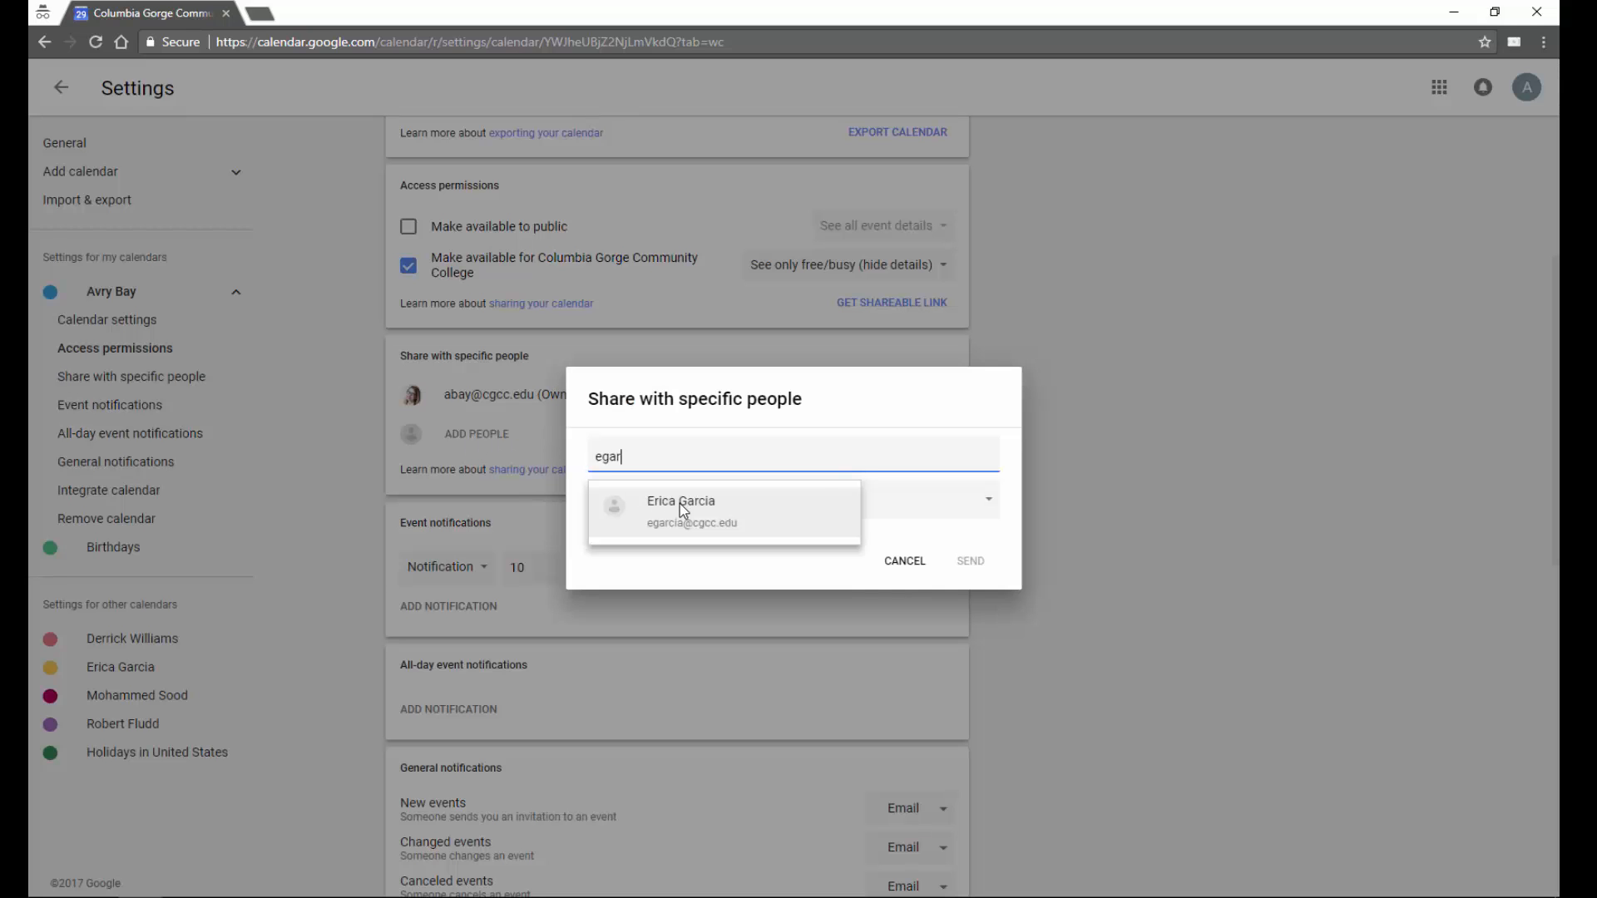
{"action": "left_click", "coordinate": [682, 509]}
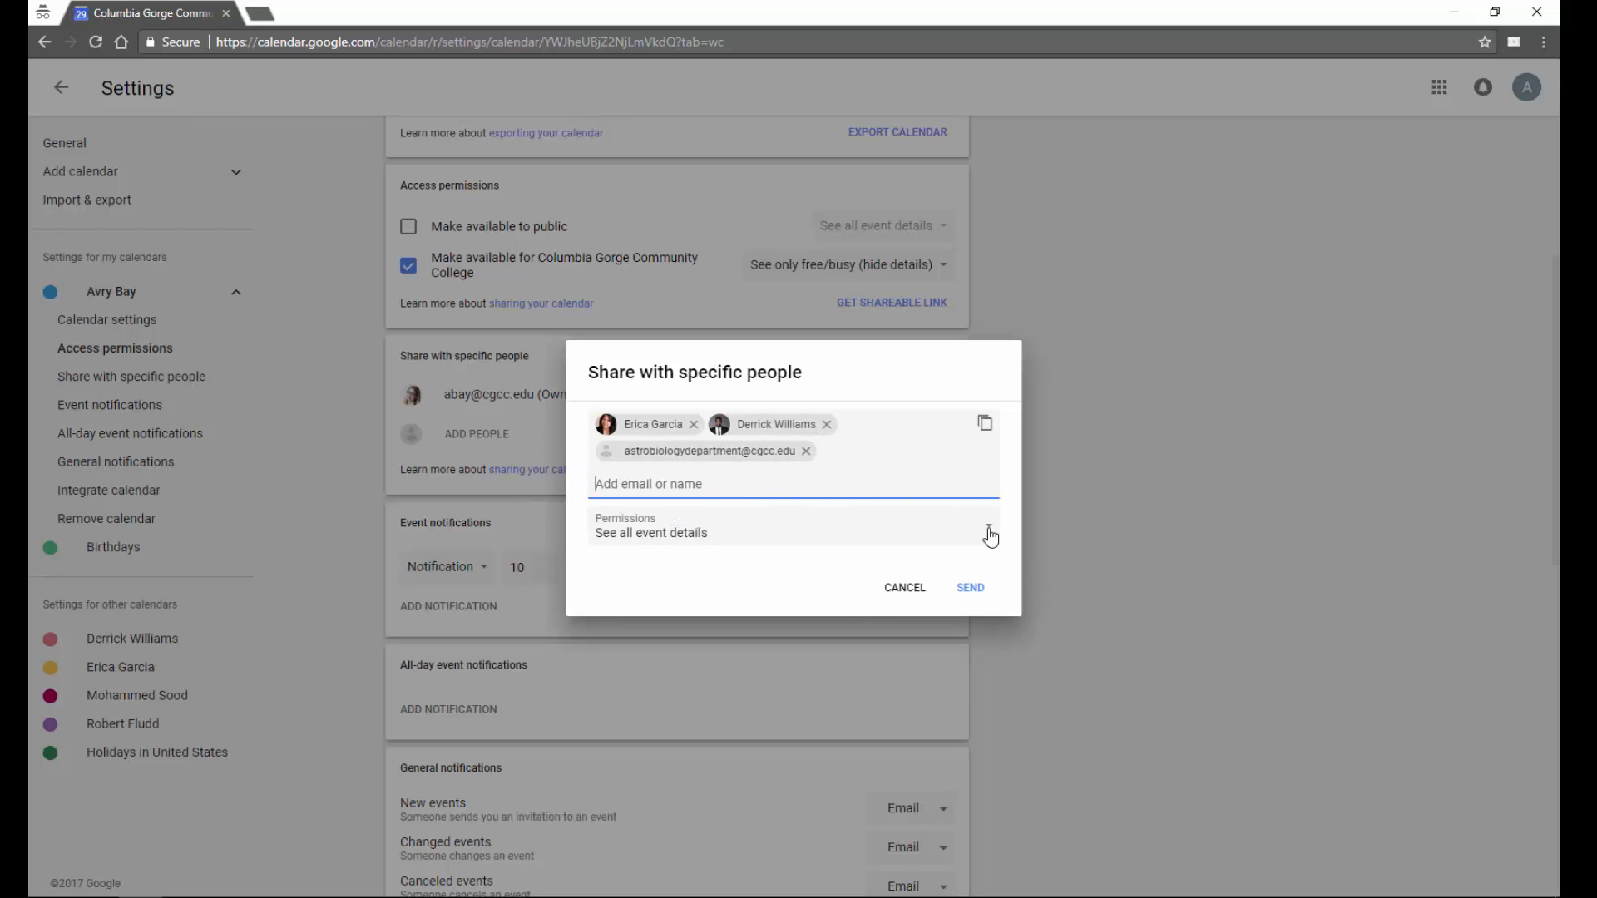
{"action": "left_click", "coordinate": [990, 535]}
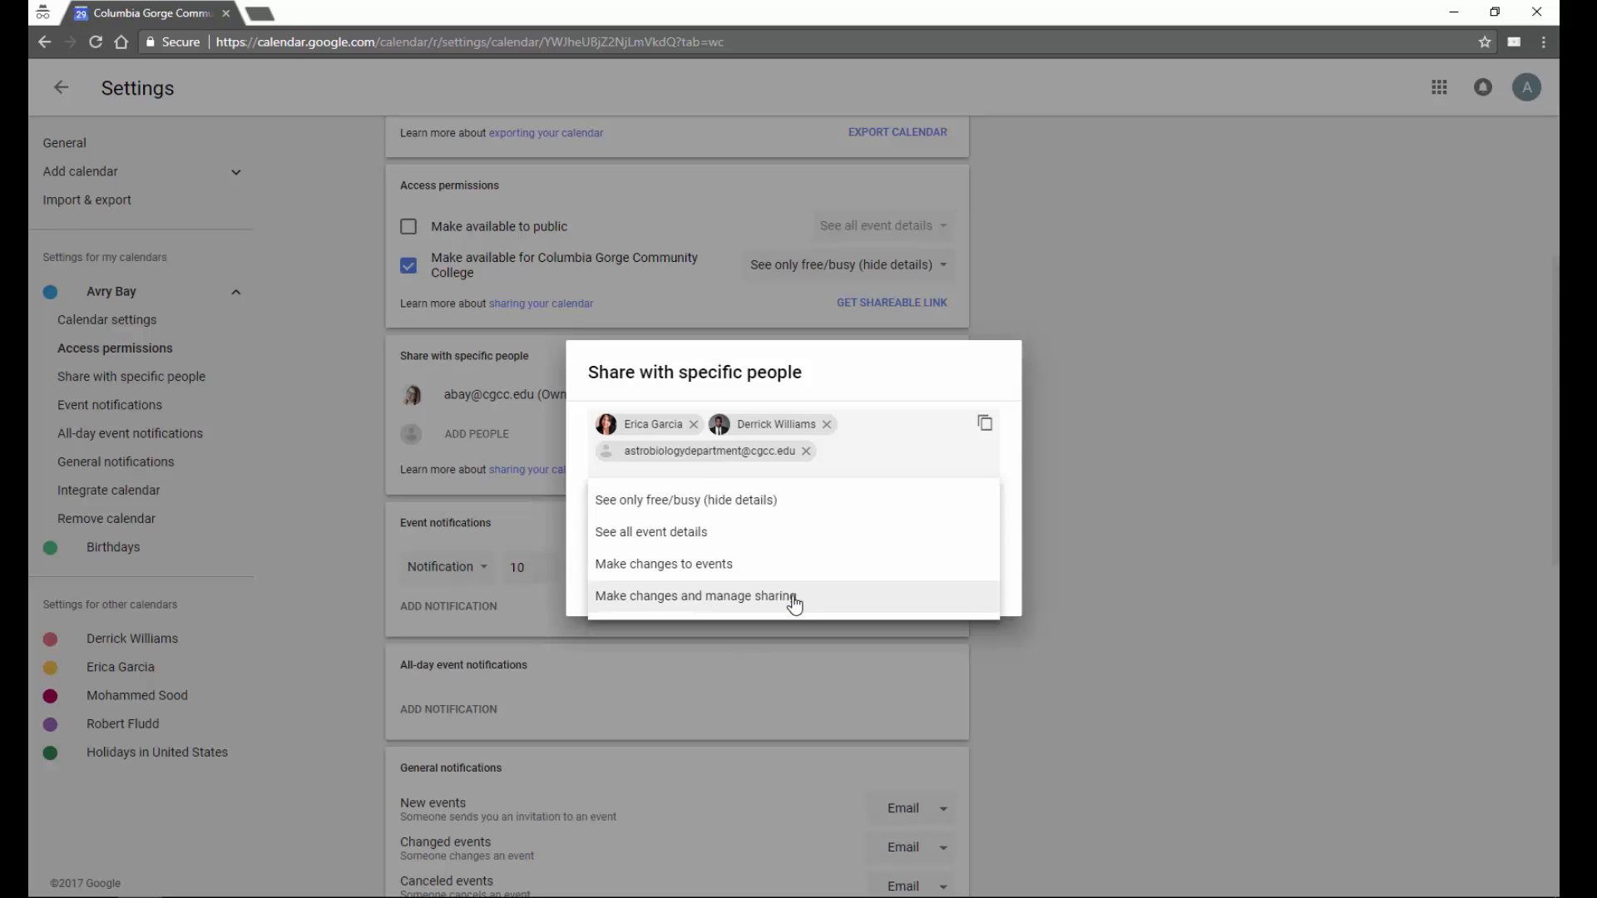
{"action": "left_click", "coordinate": [659, 539]}
{"action": "left_click", "coordinate": [966, 585]}
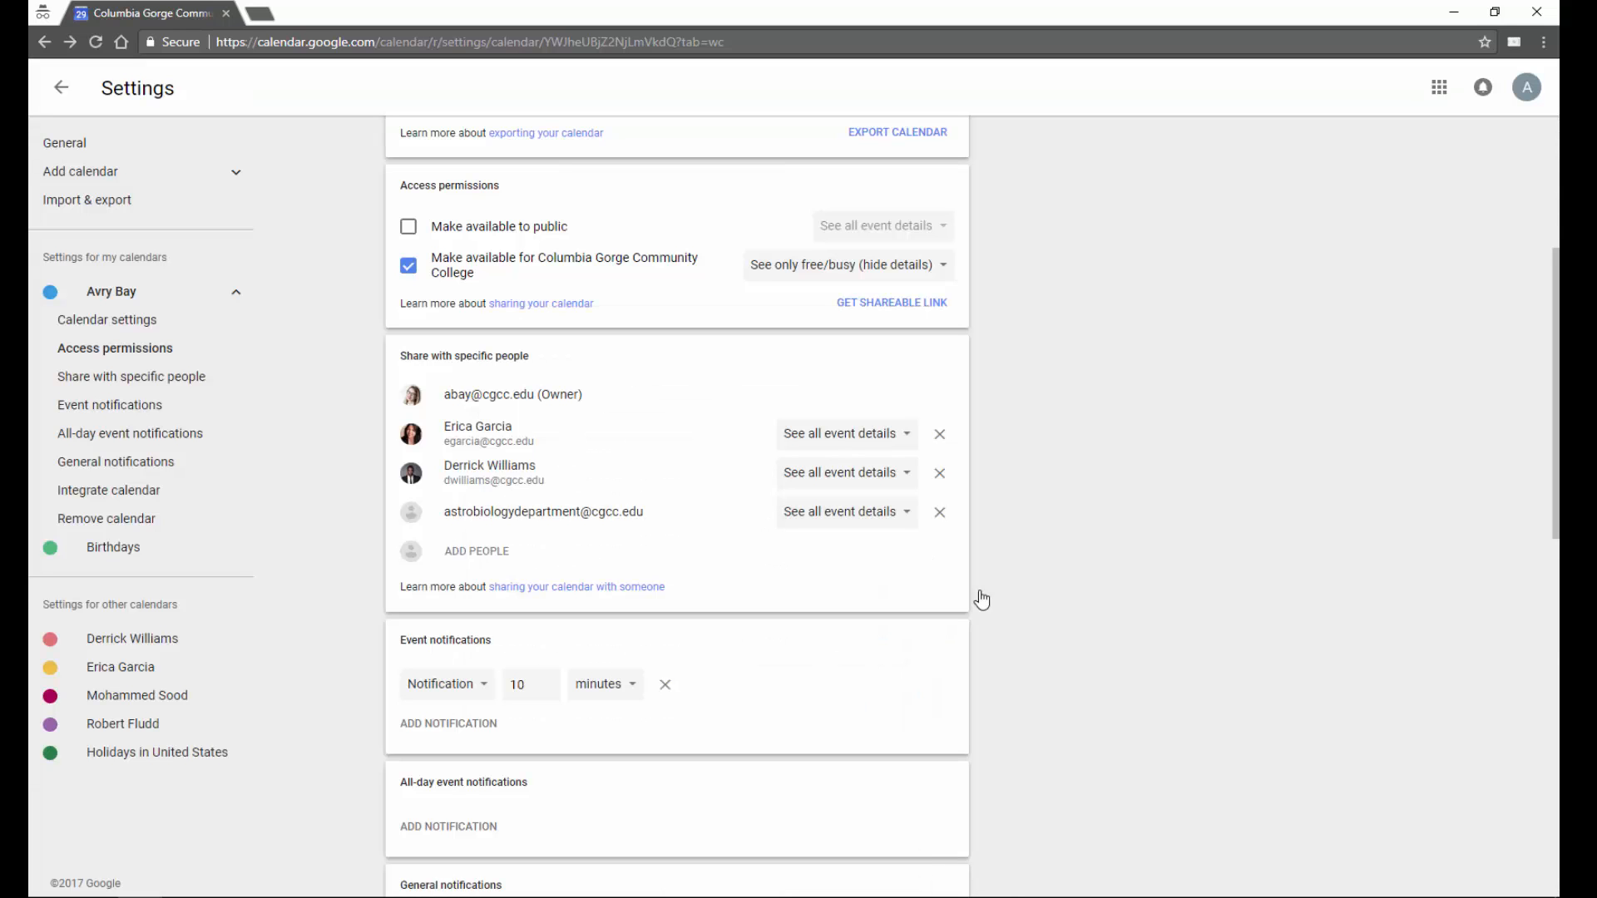
- Stop sharing the calendar with the extra coworker, keeping only one coworker and the department
{"action": "left_click", "coordinate": [904, 479]}
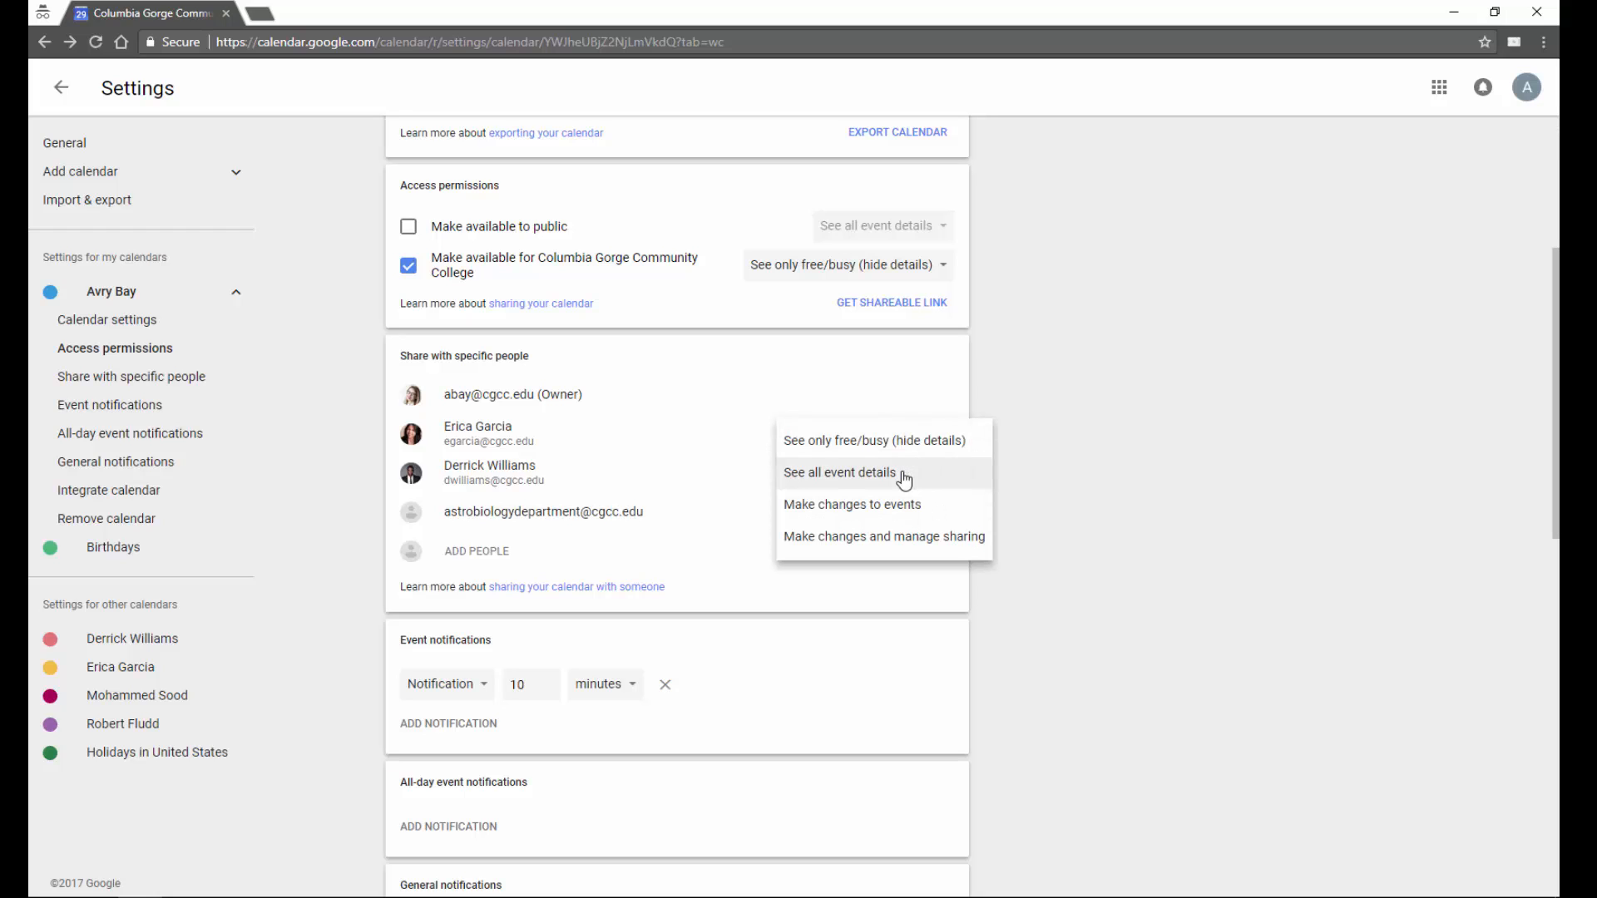
{"action": "left_click", "coordinate": [1022, 479]}
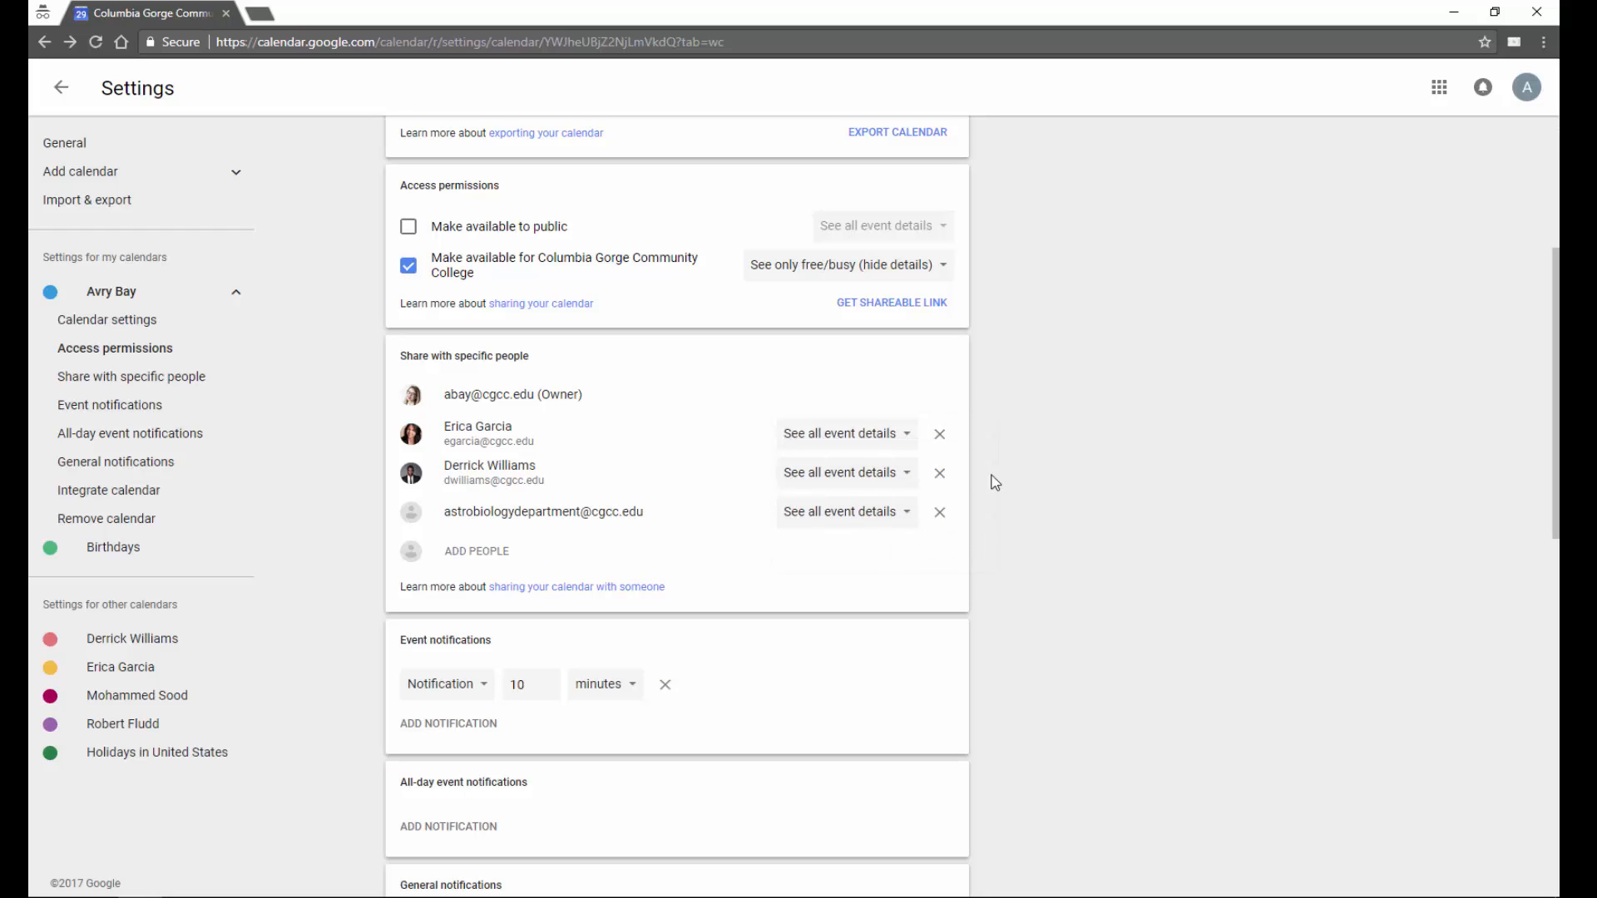
{"action": "left_click", "coordinate": [939, 433]}
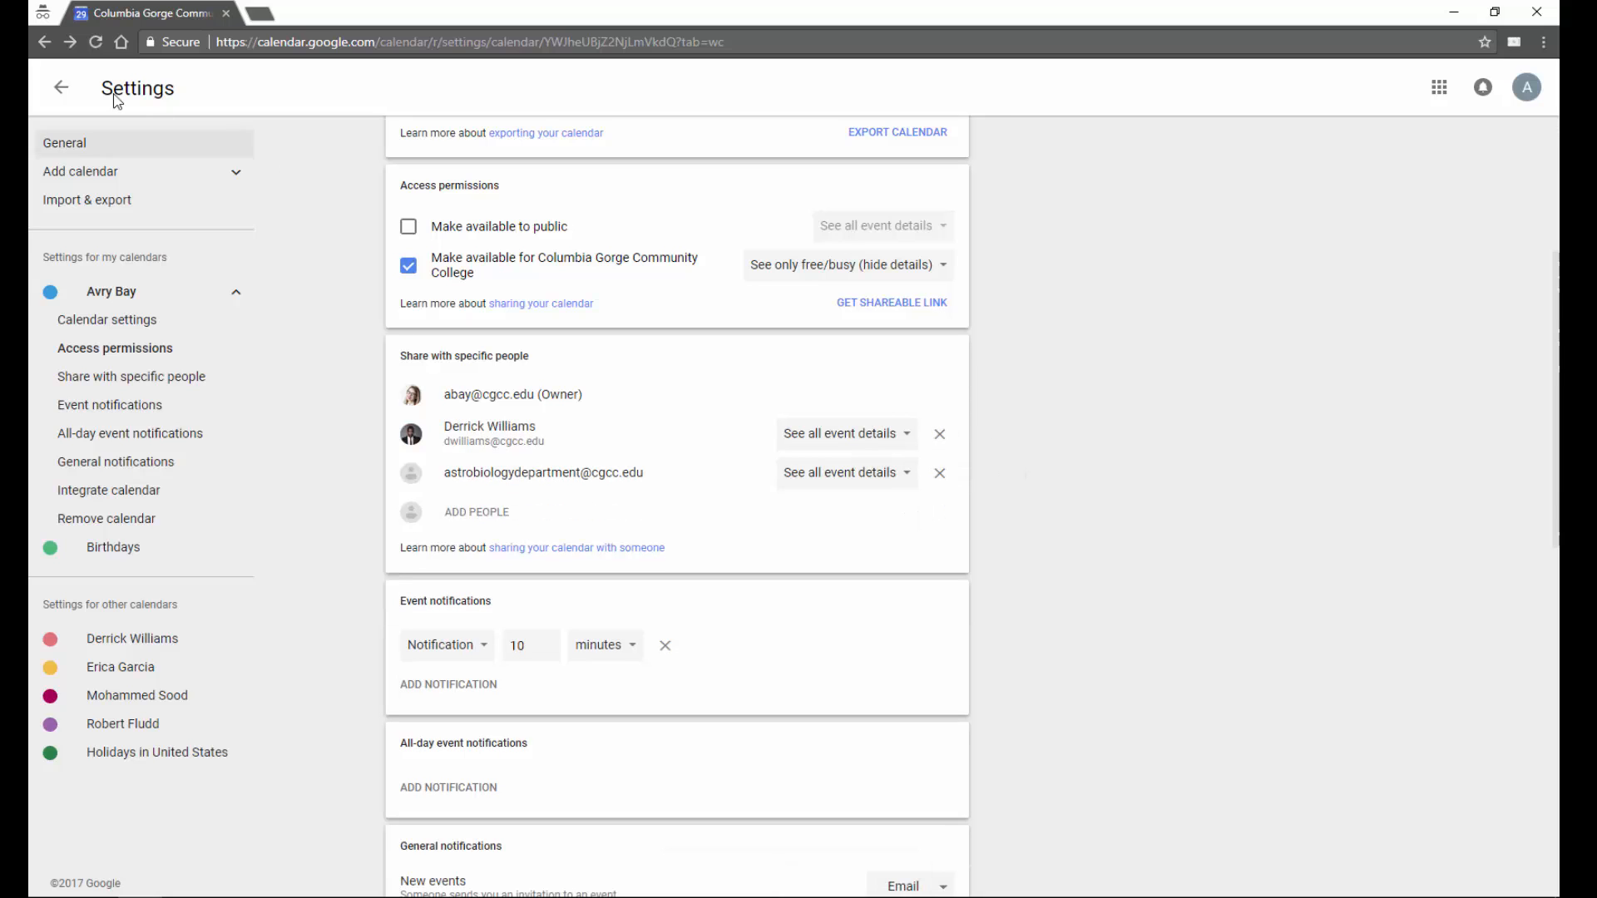
- Return to the Wed Nov 29 day view with your and four coworkers' calendars, dismissing the meeting alert
{"action": "left_click", "coordinate": [60, 87]}
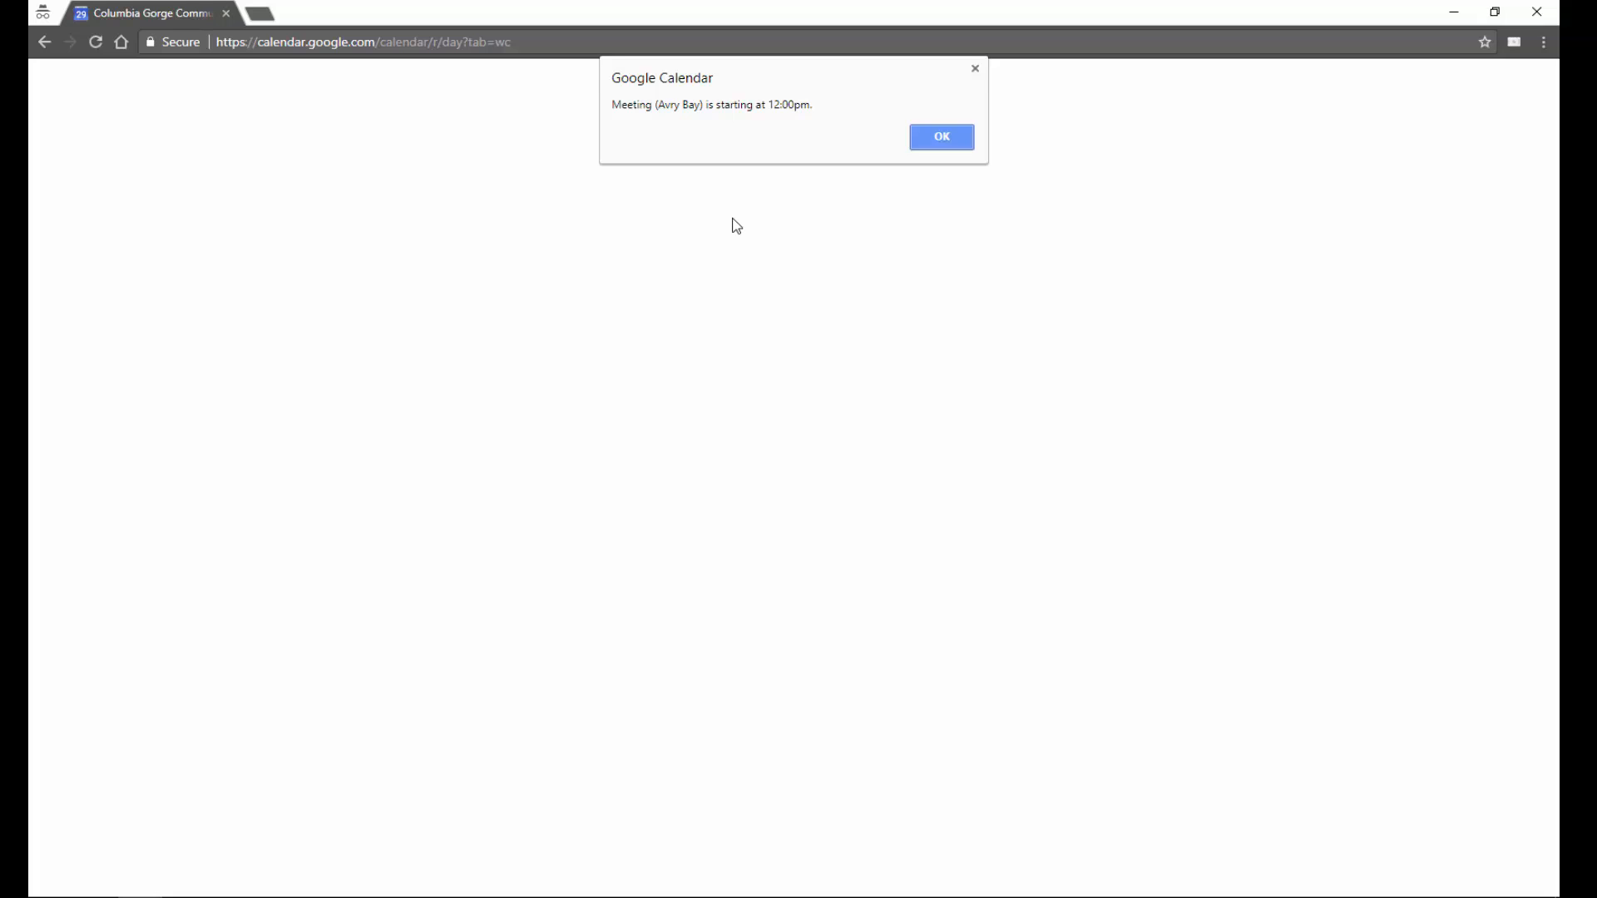
{"action": "left_click", "coordinate": [921, 148]}
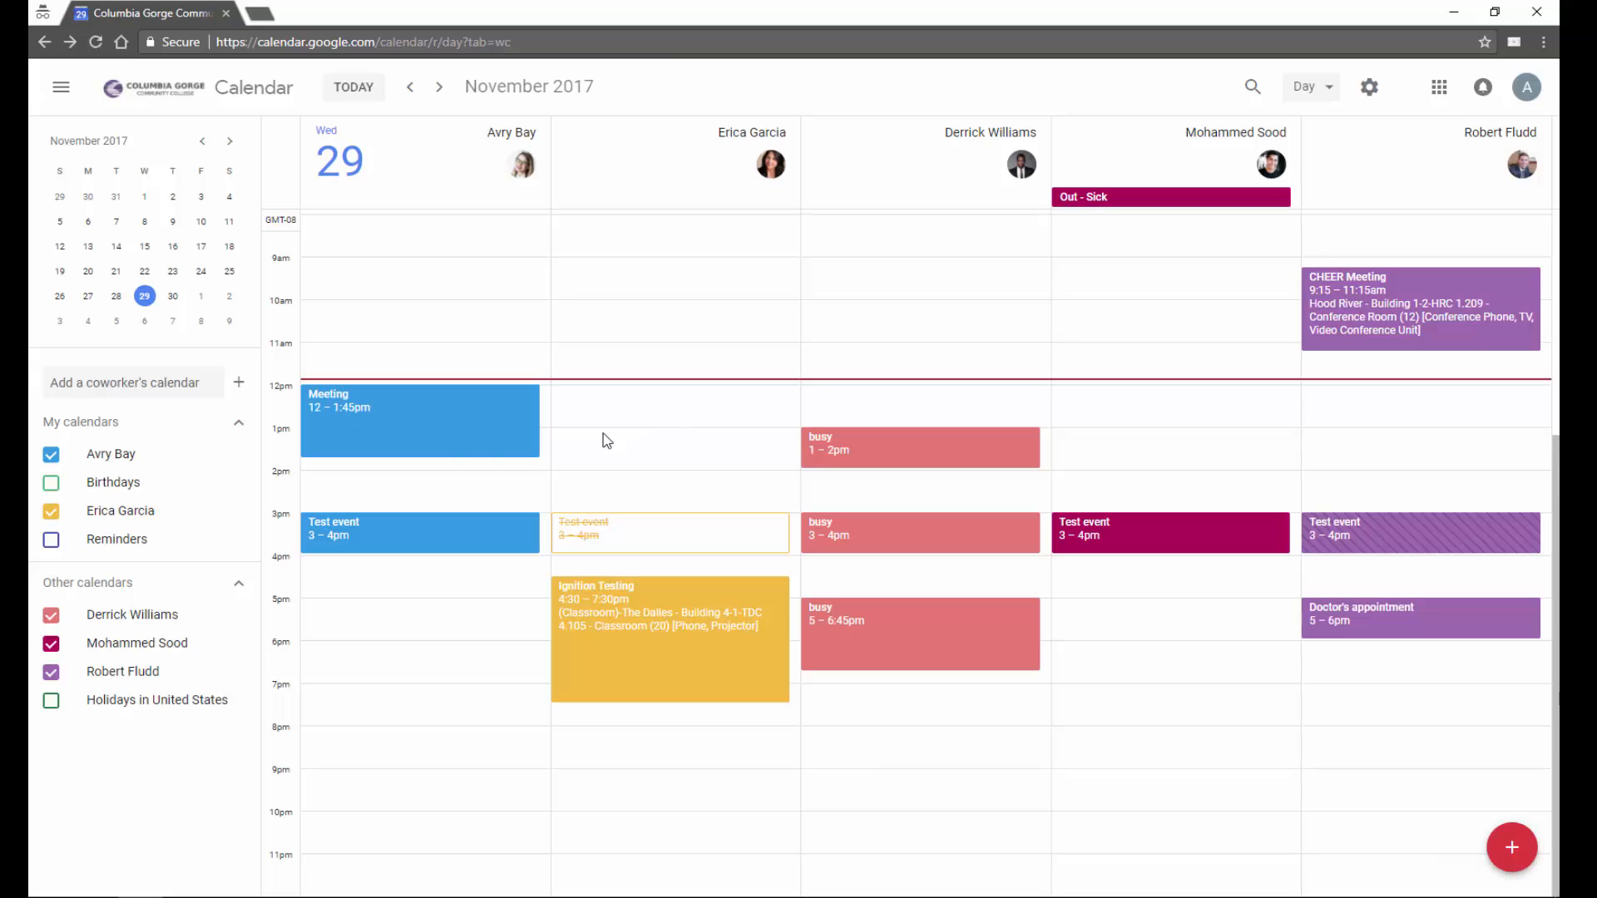
{"action": "mouse_move", "coordinate": [180, 512]}
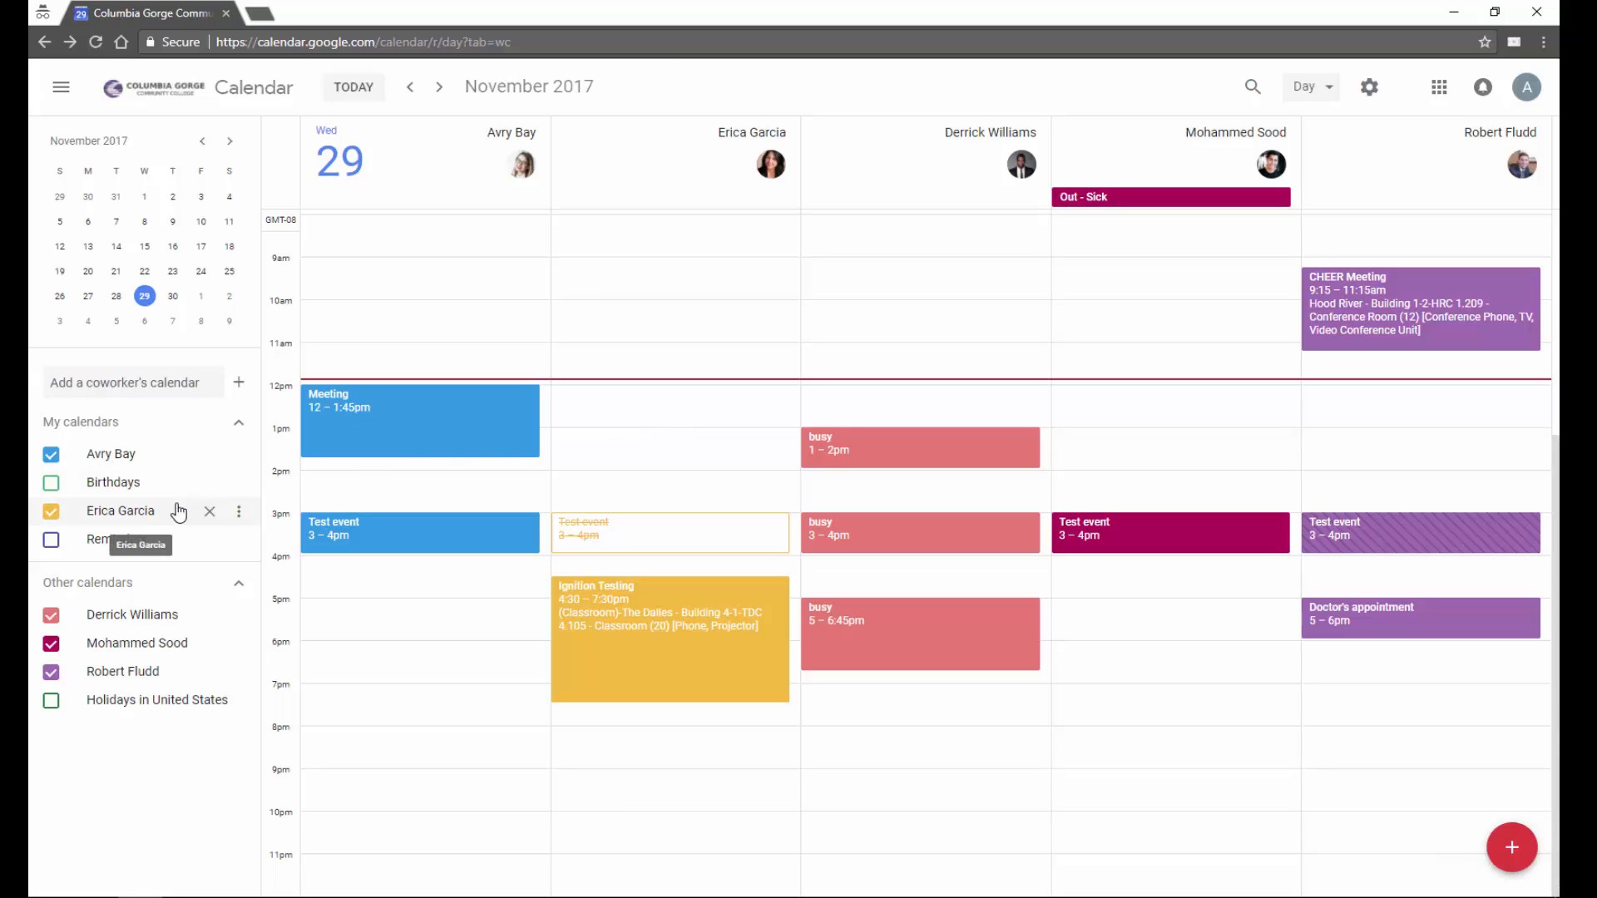
{"action": "left_click", "coordinate": [241, 513]}
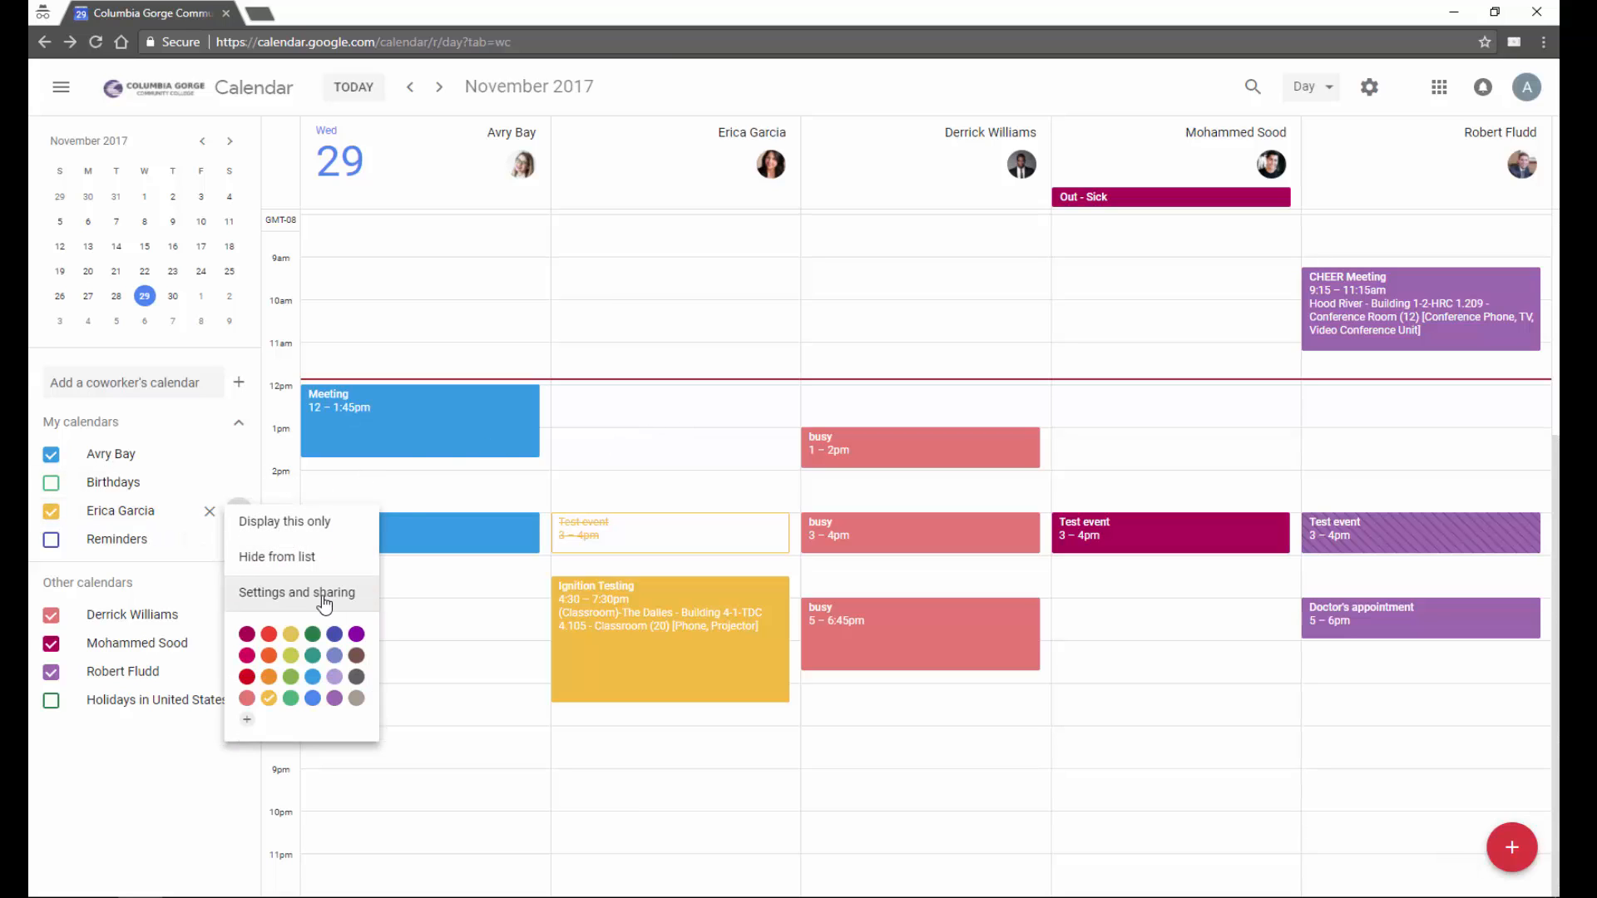
{"action": "left_click", "coordinate": [301, 591]}
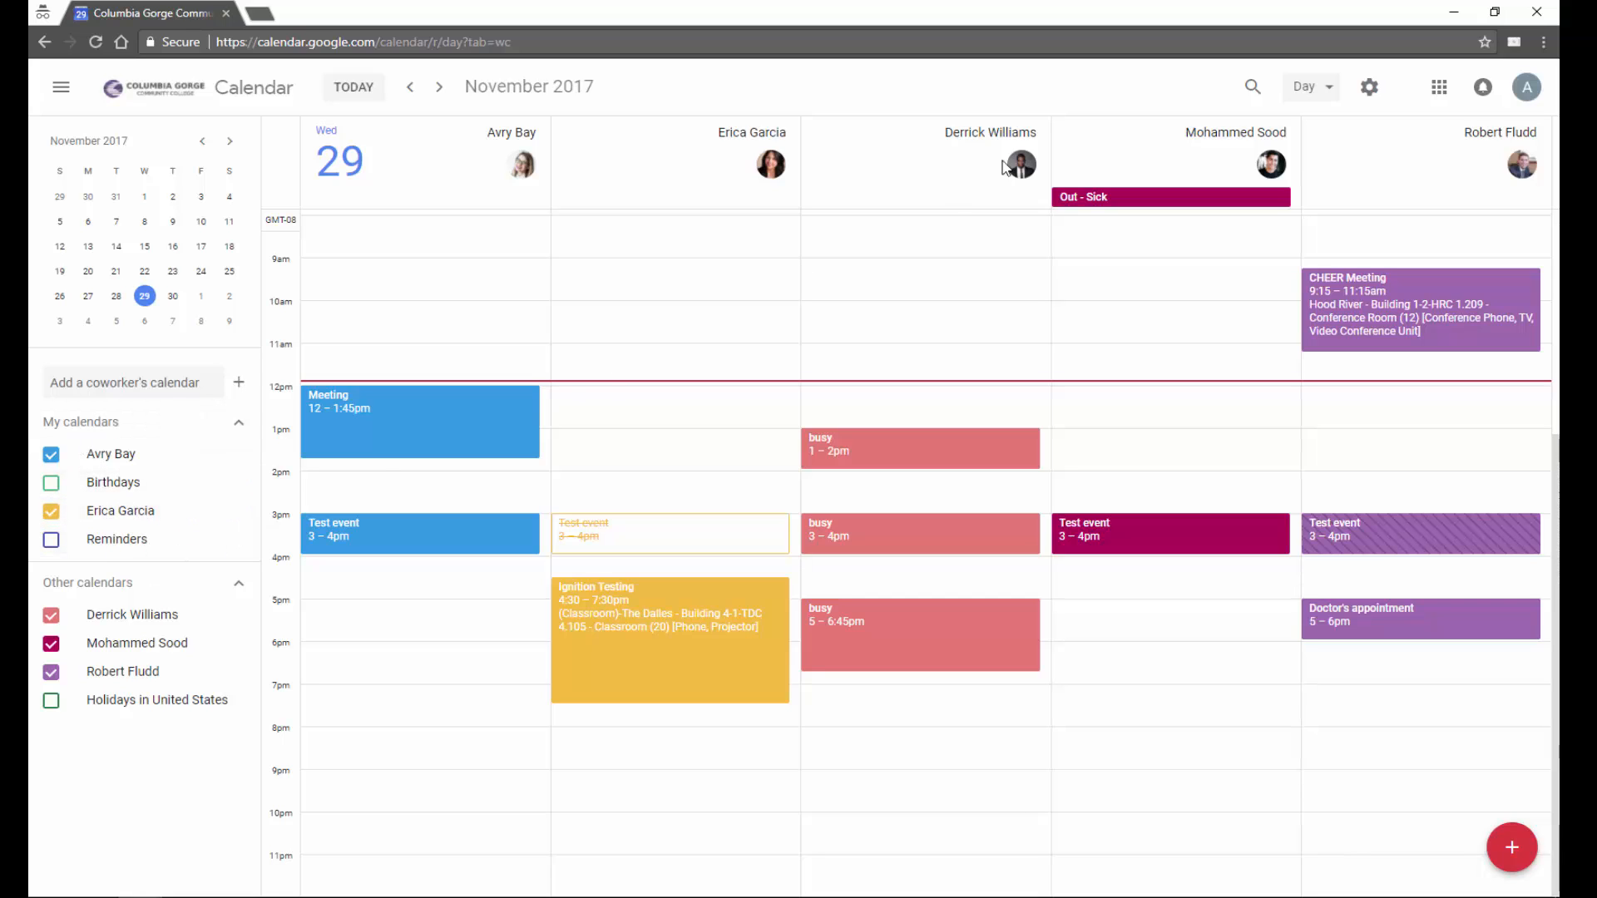
{"action": "left_click", "coordinate": [1328, 92]}
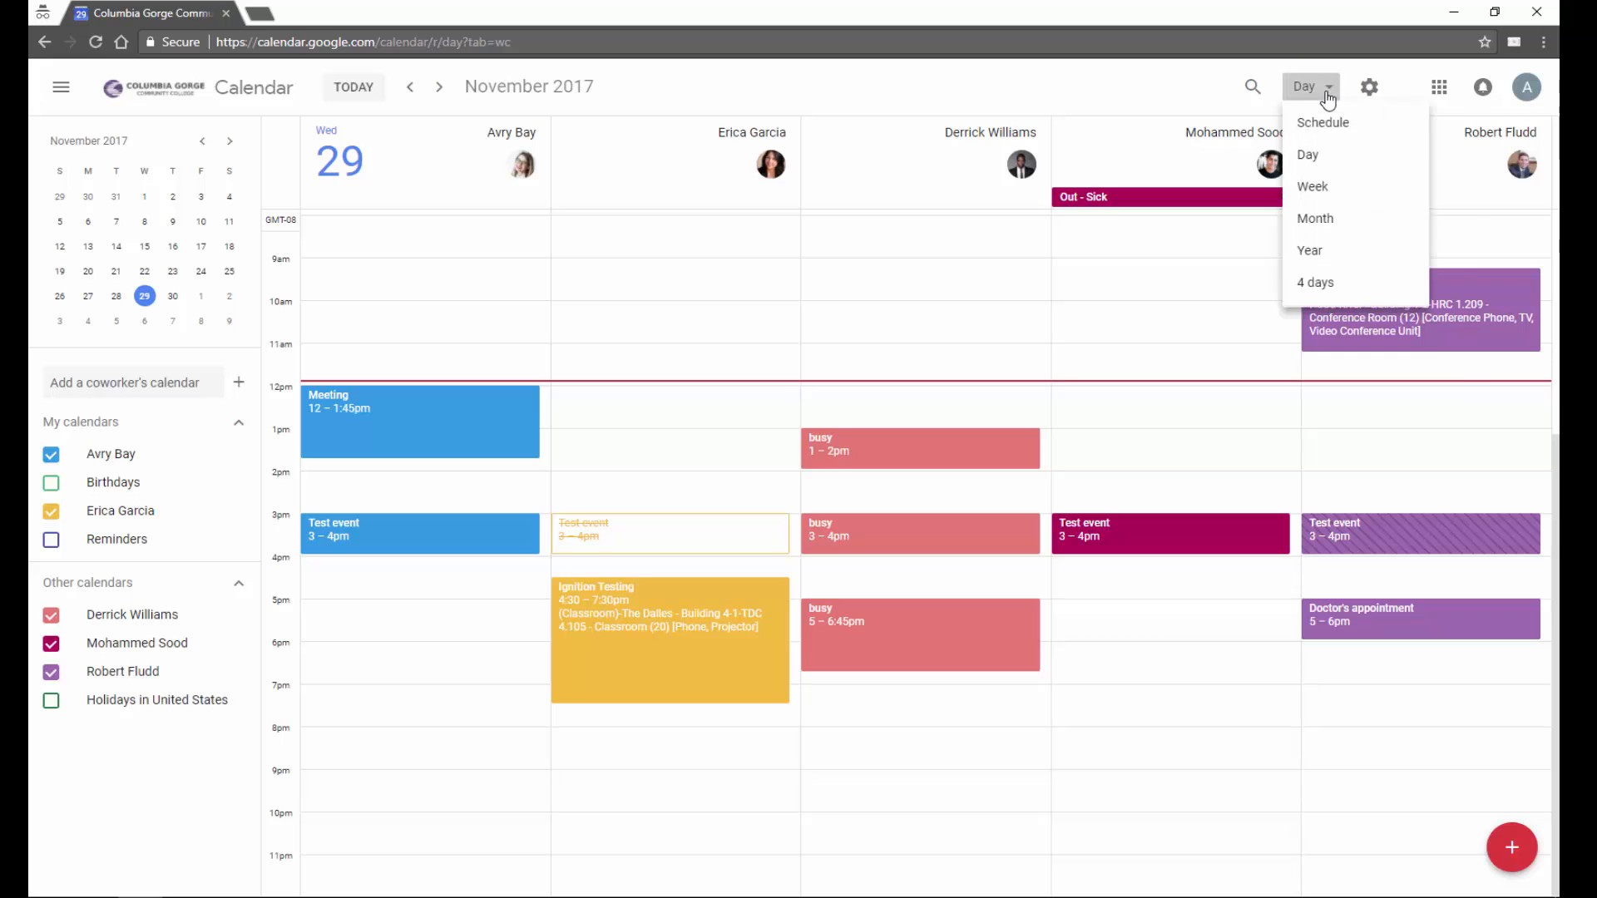
- In week view, add a Thursday 1–2pm 'Test Event' on a coworker's calendar, then remove that calendar
{"action": "left_click", "coordinate": [1314, 194]}
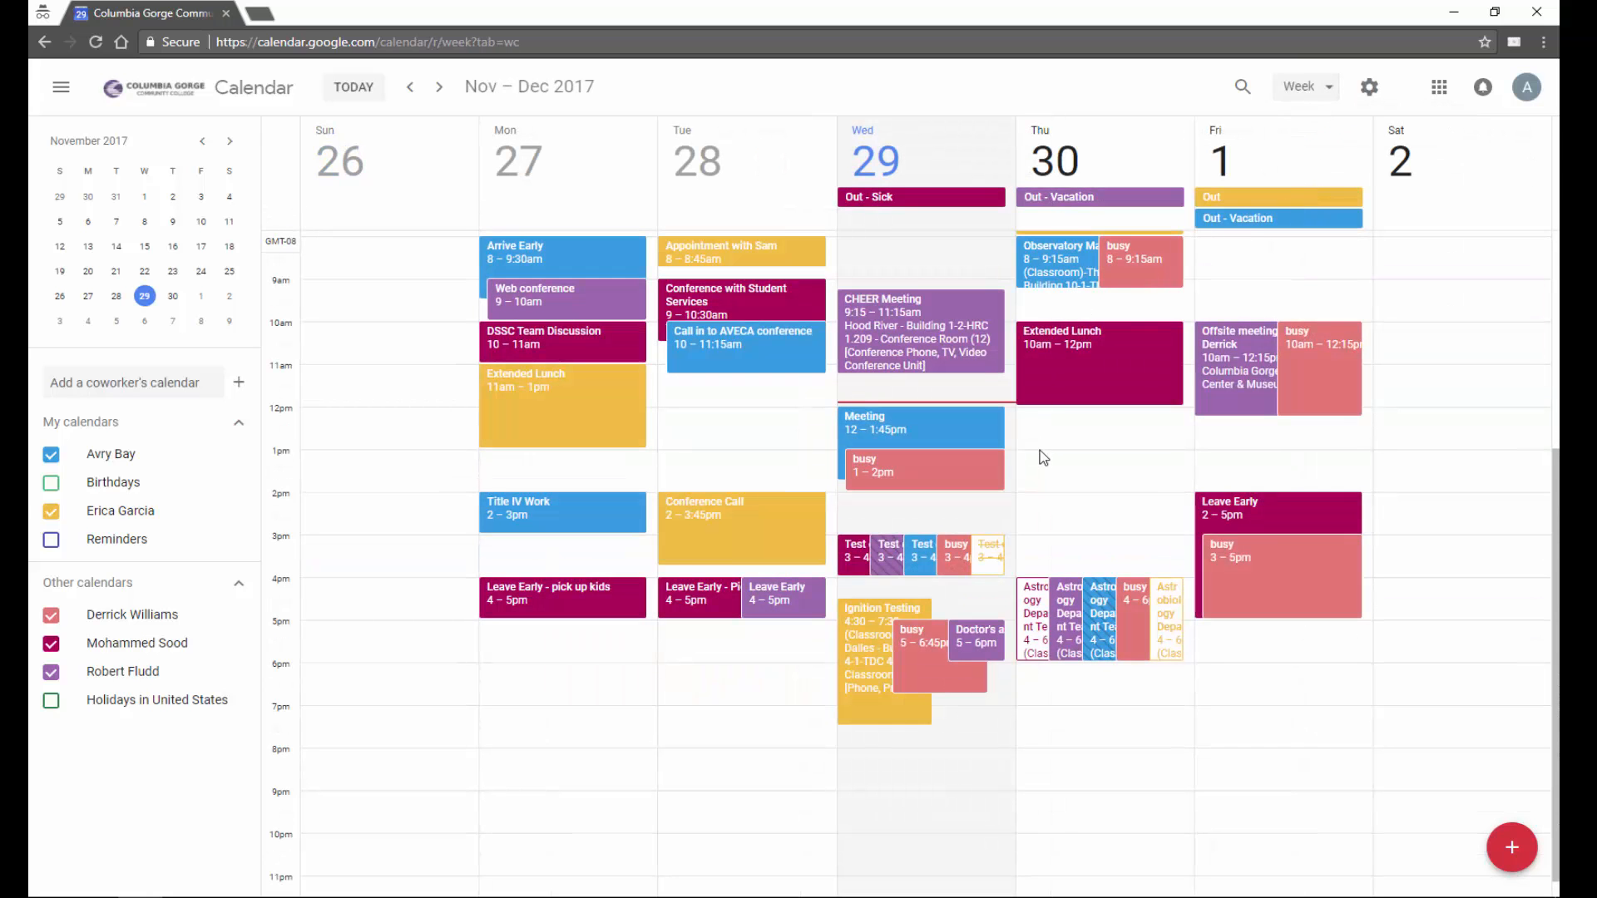
{"action": "left_click", "coordinate": [1052, 469]}
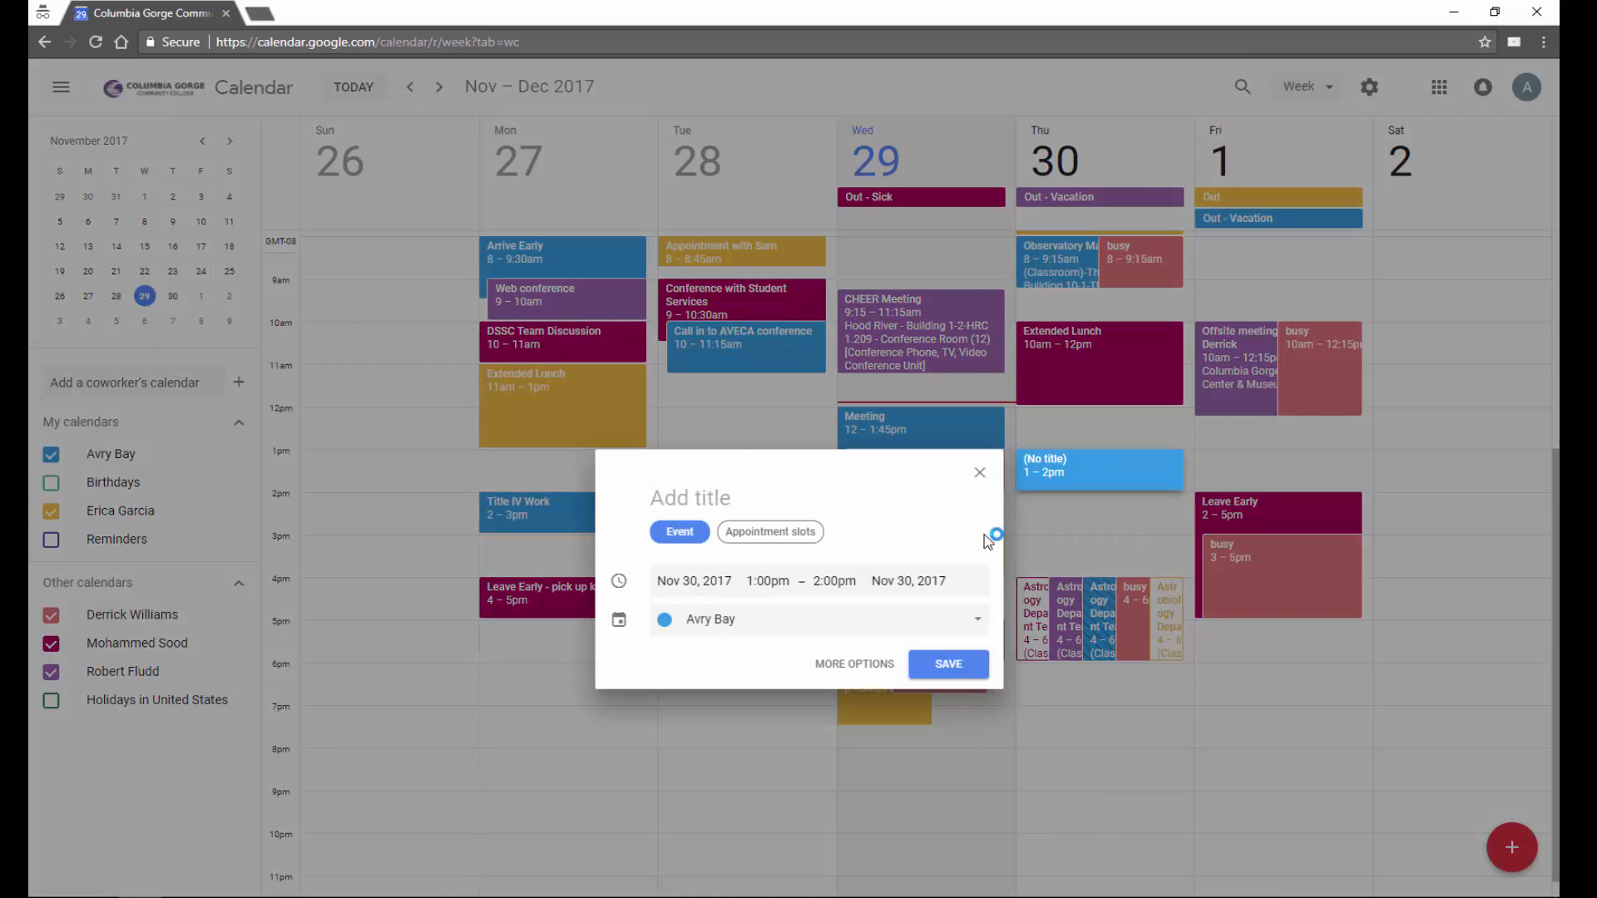
{"action": "left_click", "coordinate": [980, 626]}
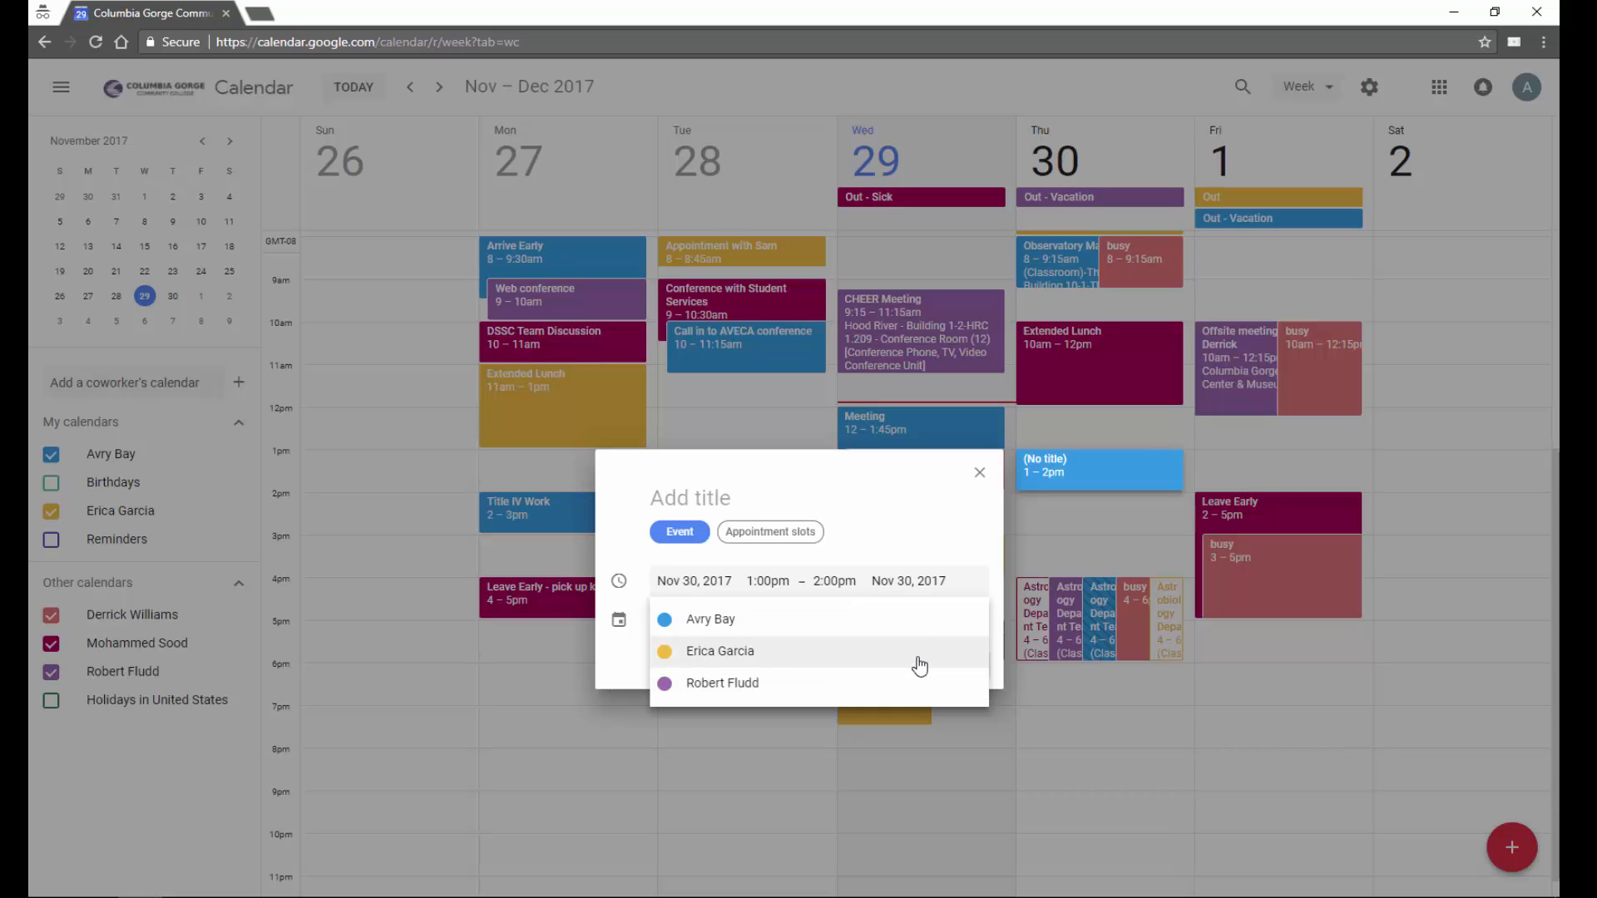
{"action": "left_click", "coordinate": [915, 657]}
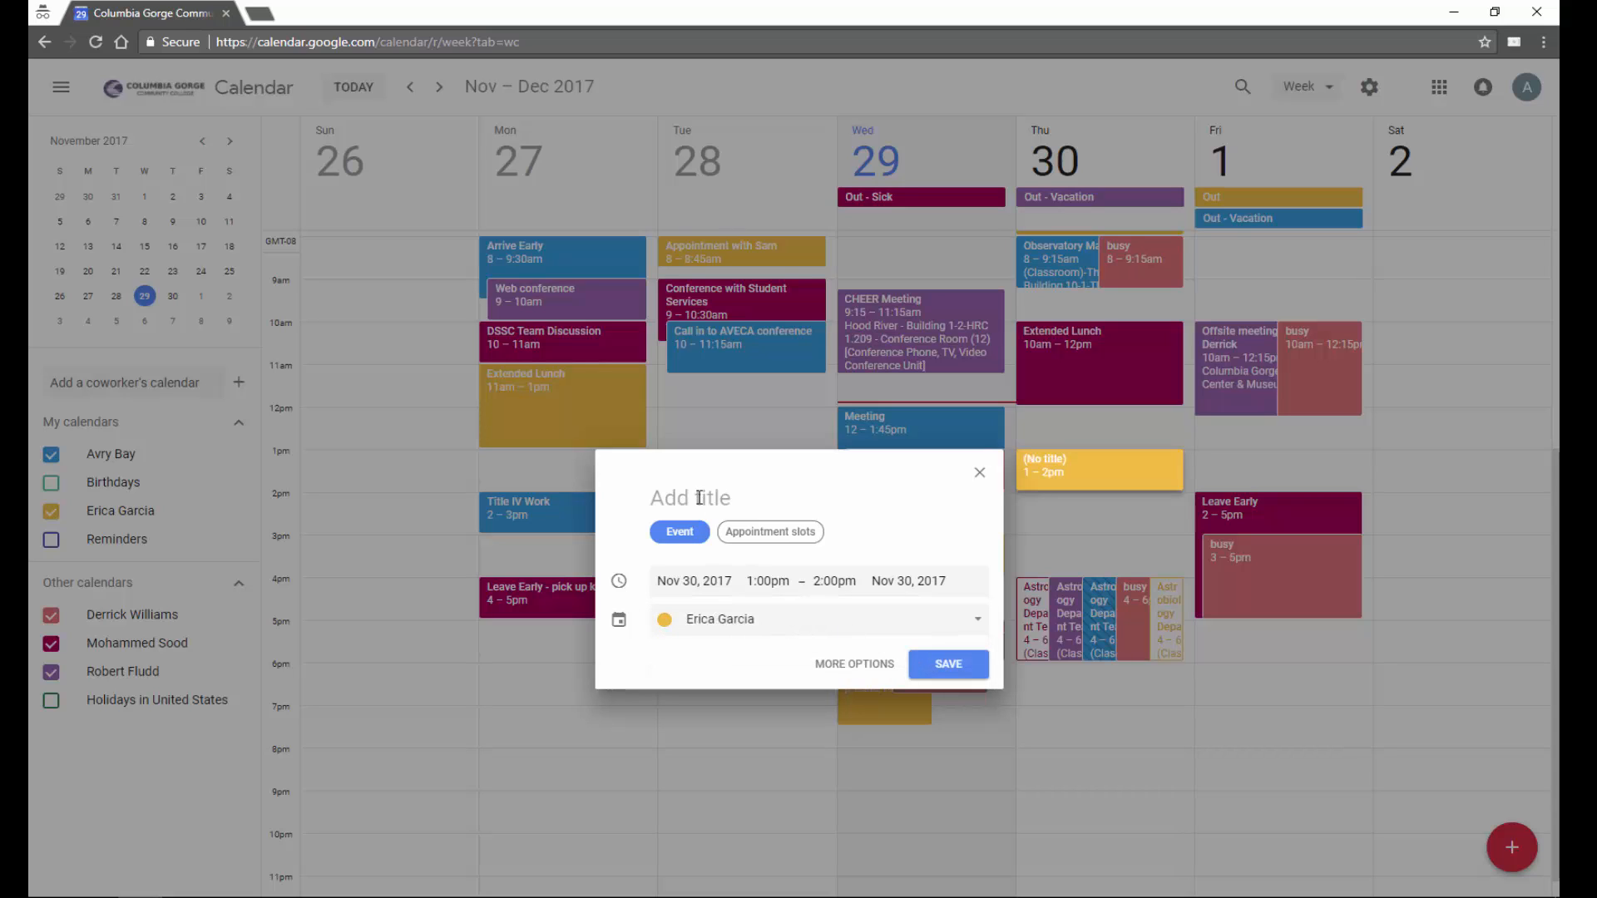
{"action": "type", "text": "Test Event"}
{"action": "left_click", "coordinate": [946, 663]}
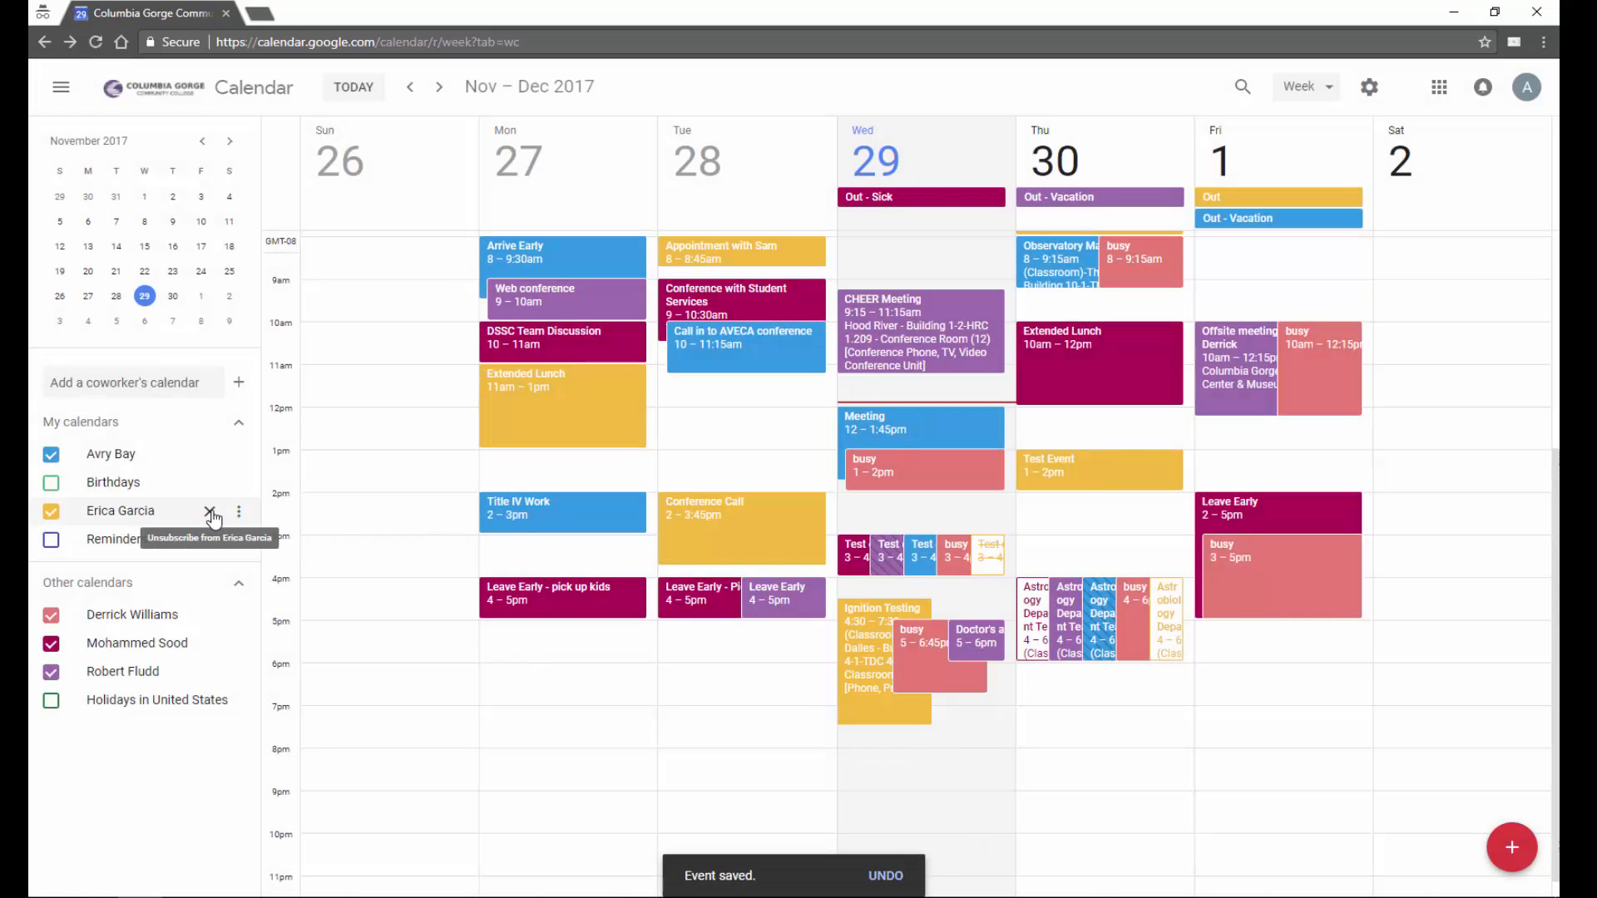
{"action": "left_click", "coordinate": [210, 512]}
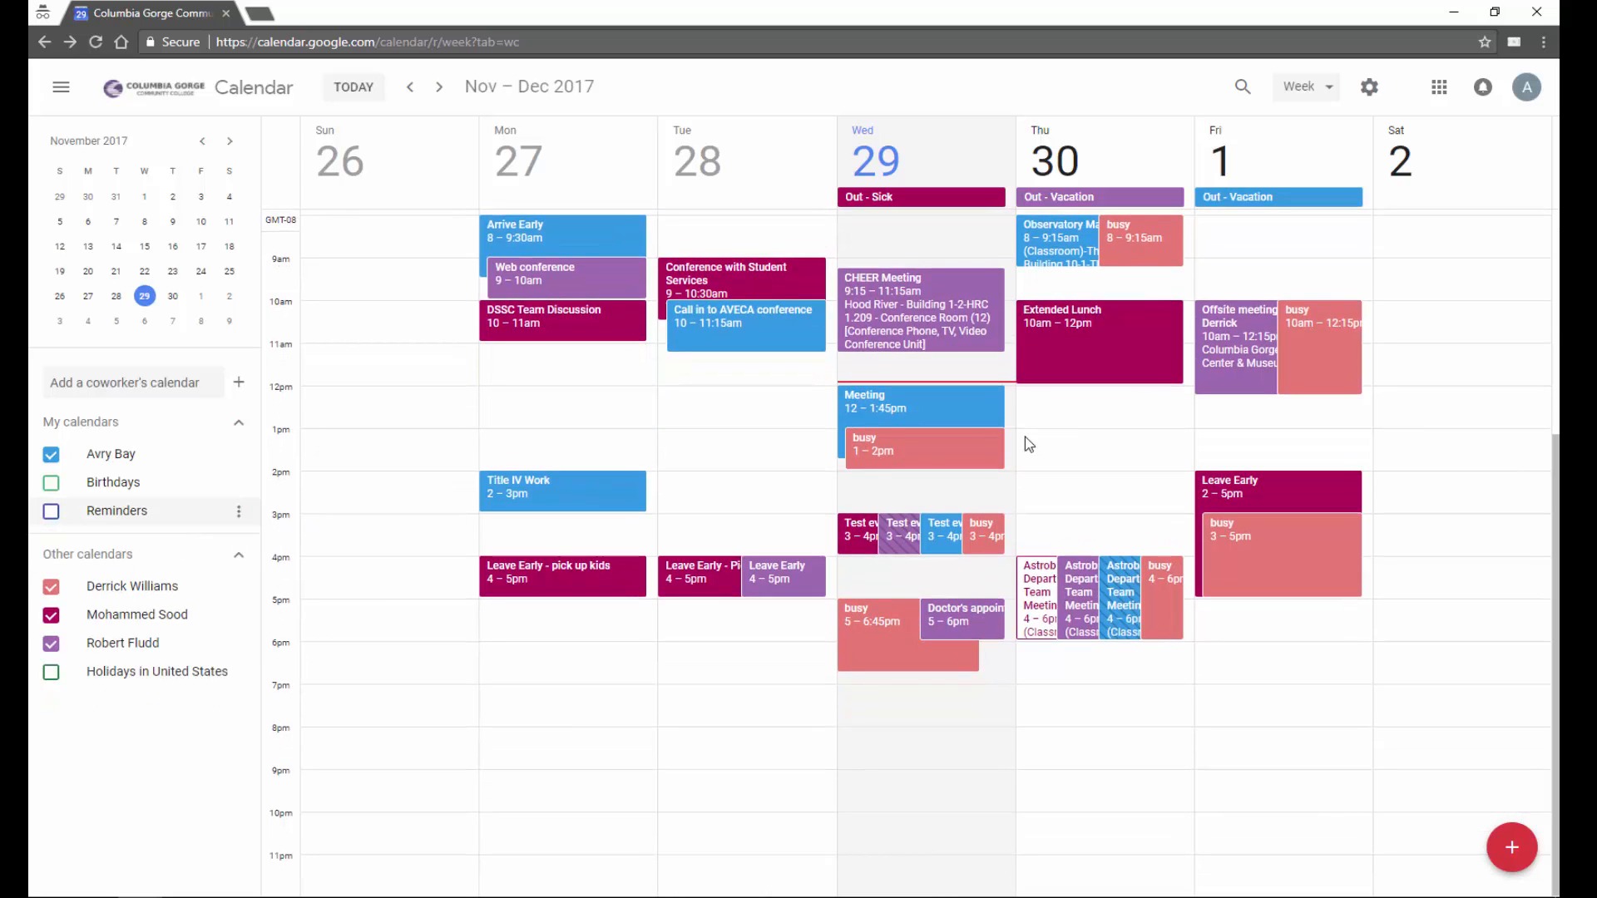
- Add a Thursday 1pm reminder 'Remind me to do something', then switch Reminders over to Tasks
{"action": "left_click", "coordinate": [52, 514]}
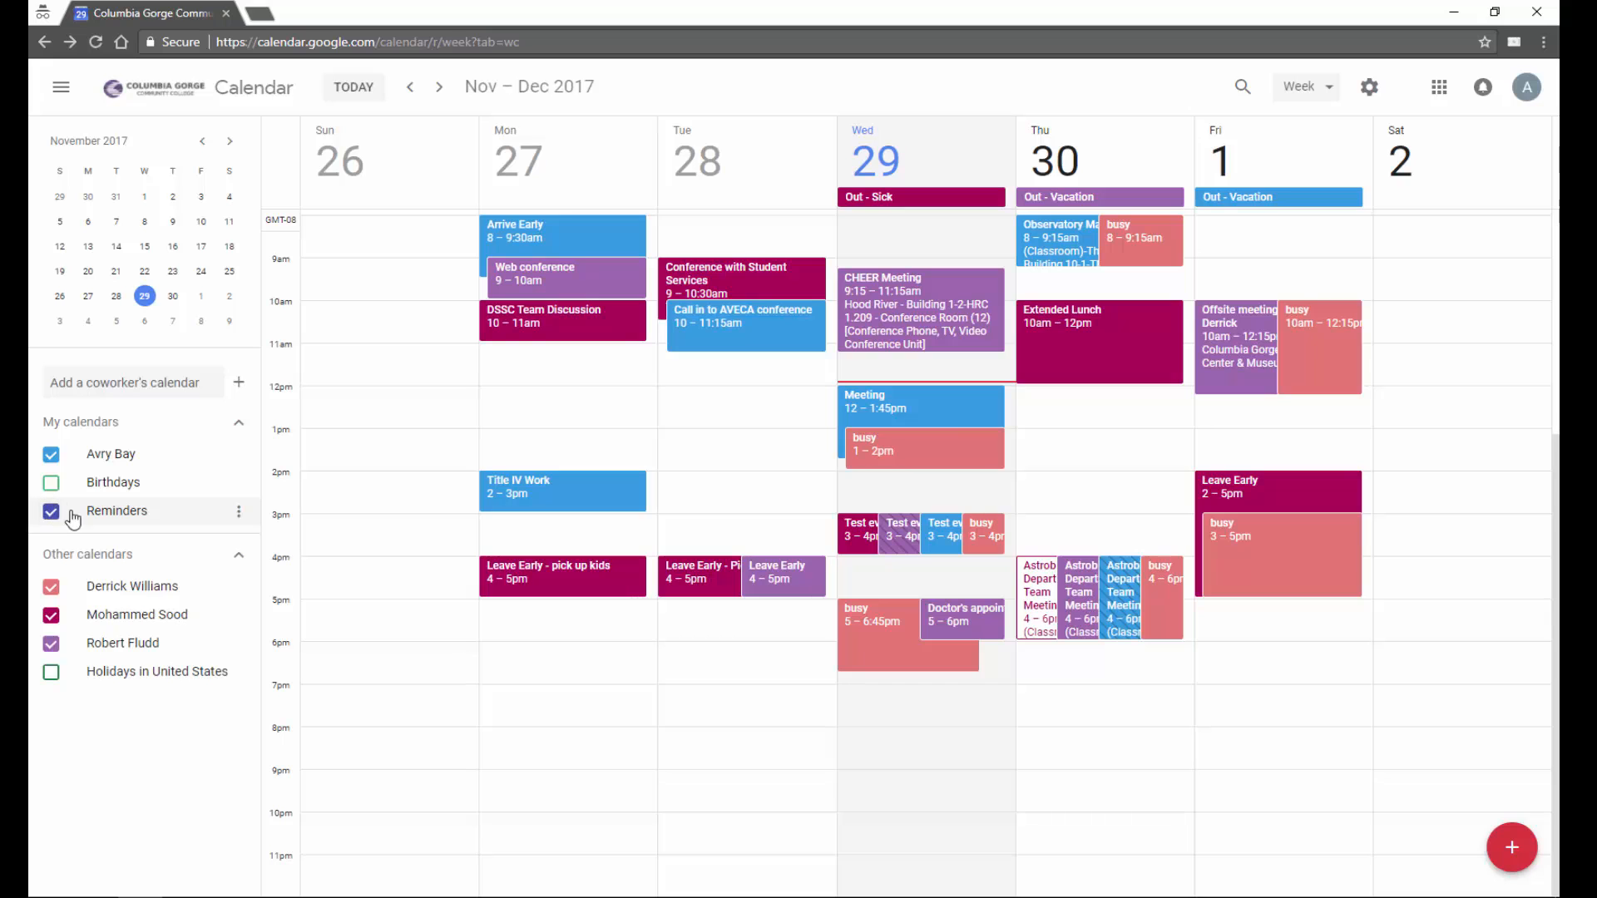
{"action": "left_click", "coordinate": [1057, 447]}
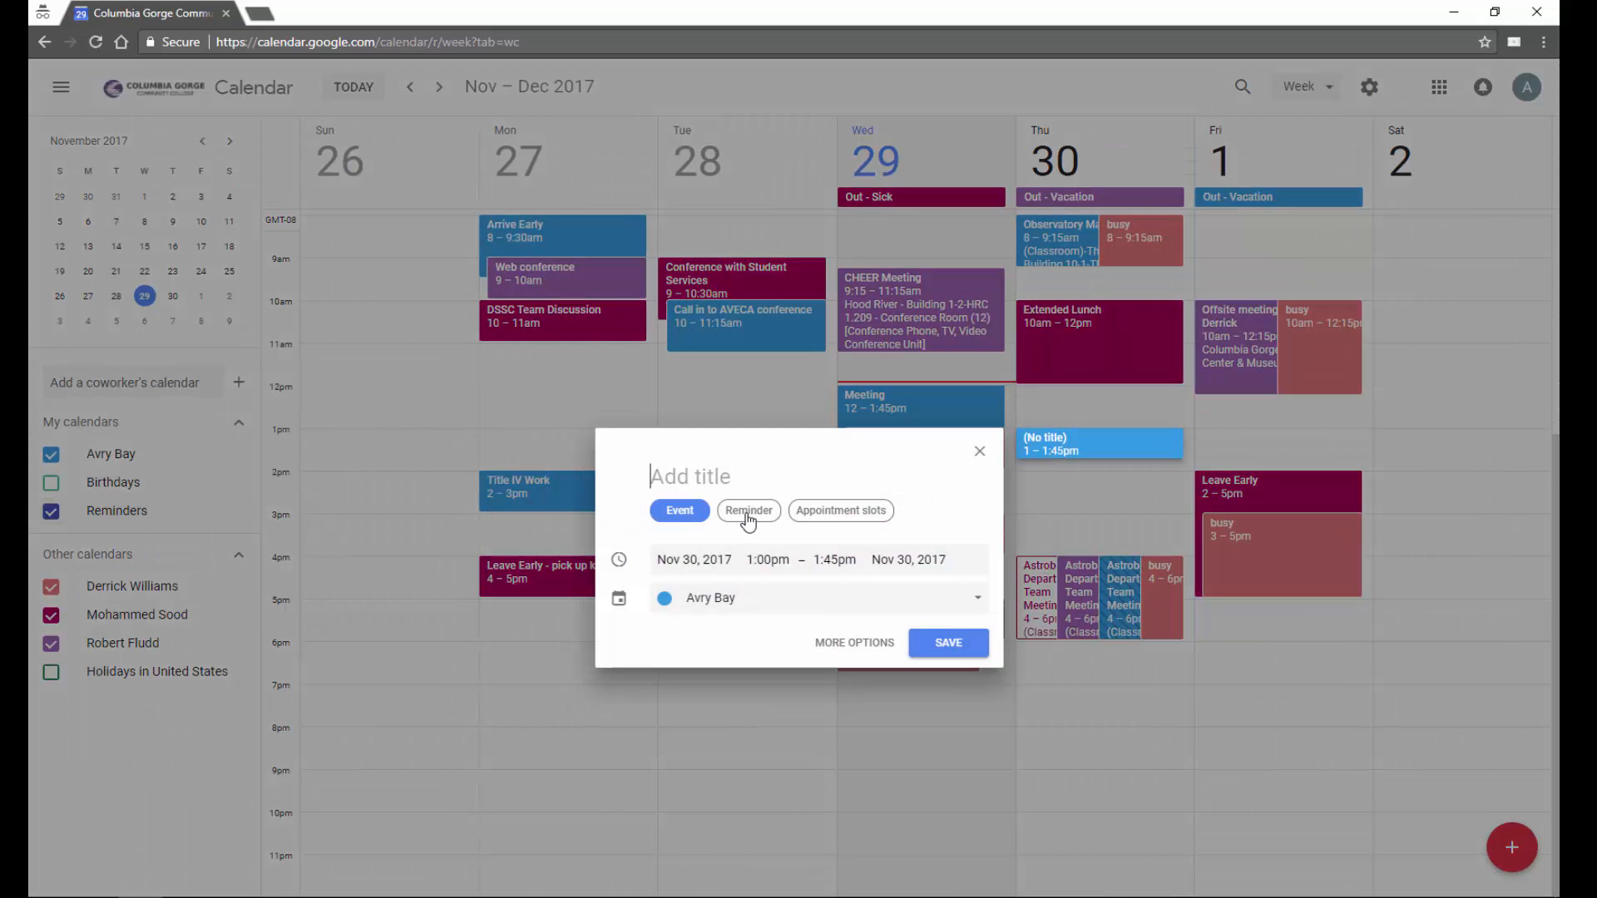
{"action": "left_click", "coordinate": [748, 511]}
{"action": "type", "text": "Remind me to do something"}
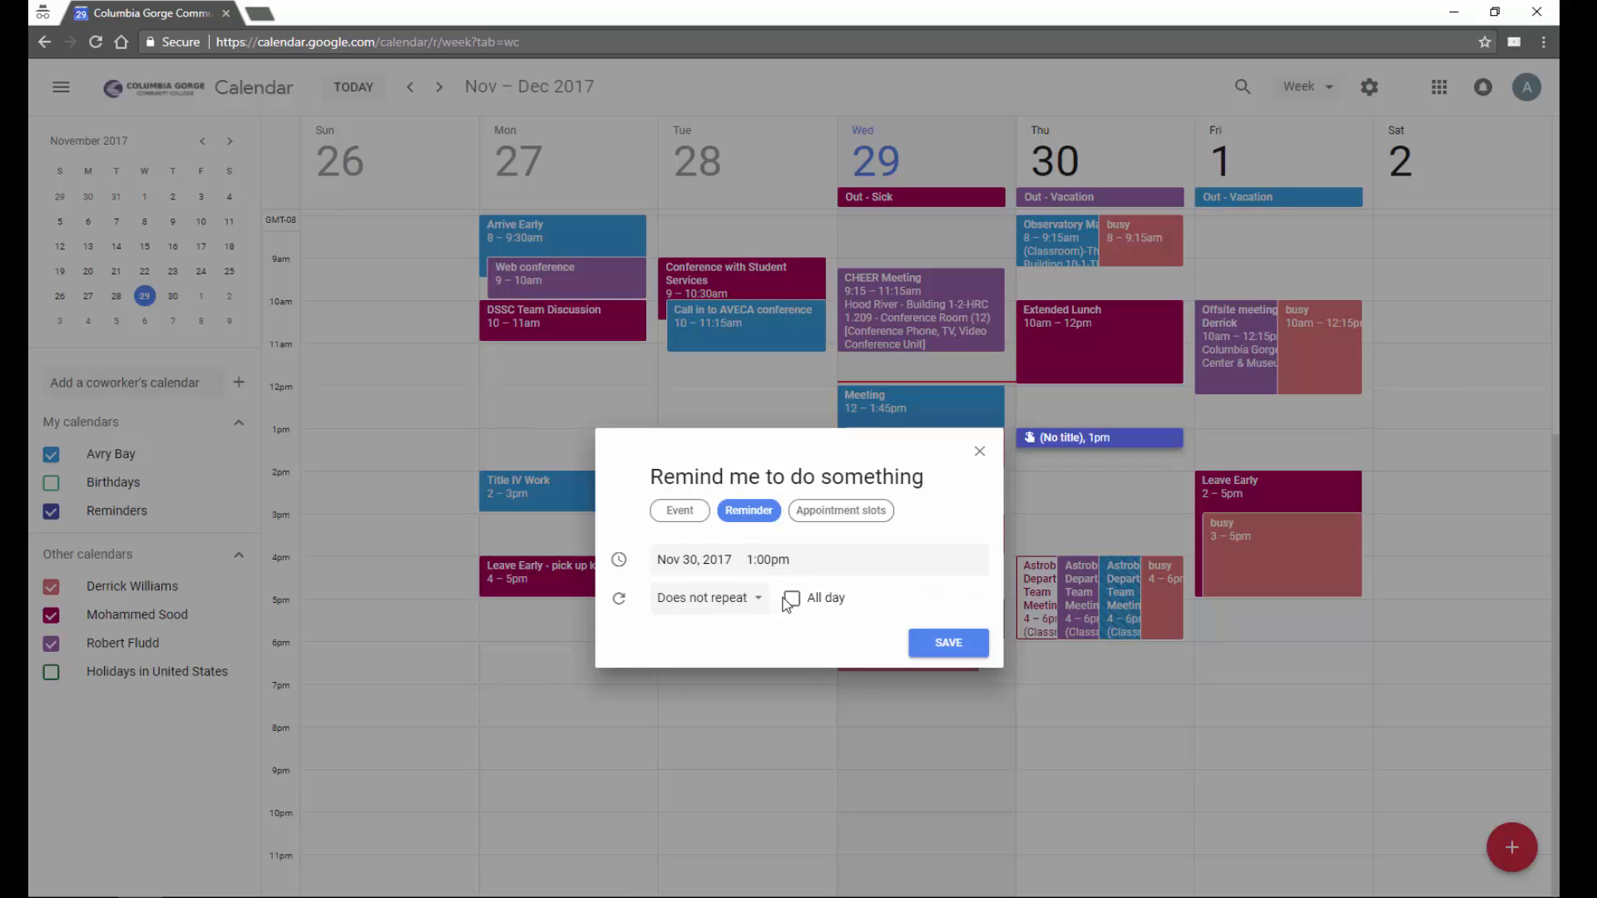
{"action": "left_click", "coordinate": [933, 644]}
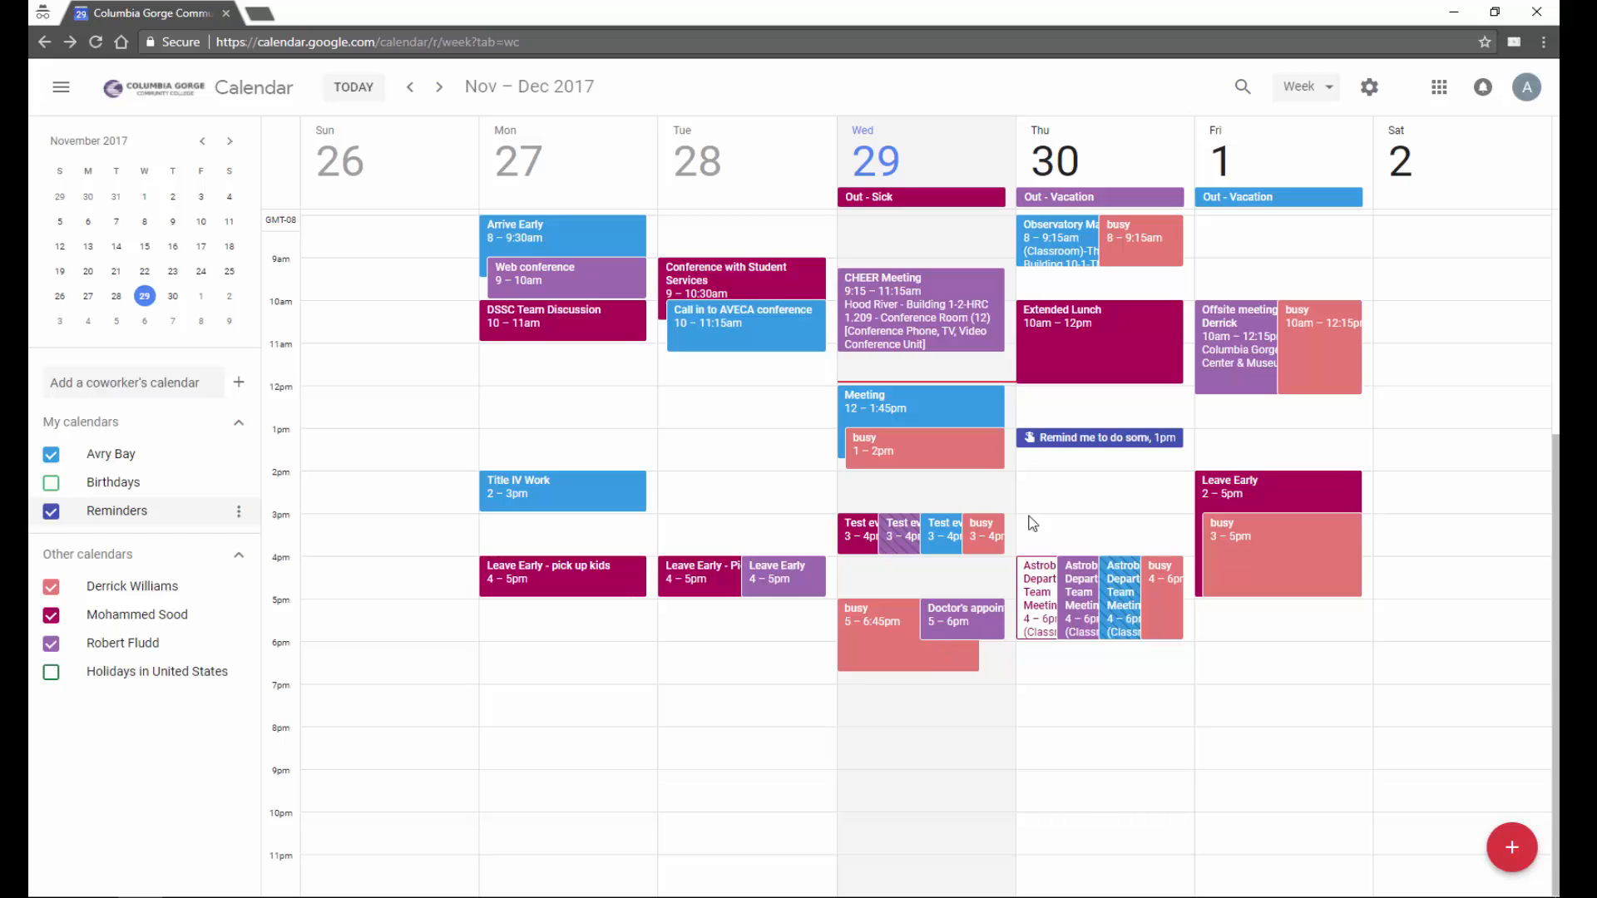
{"action": "left_click", "coordinate": [238, 510]}
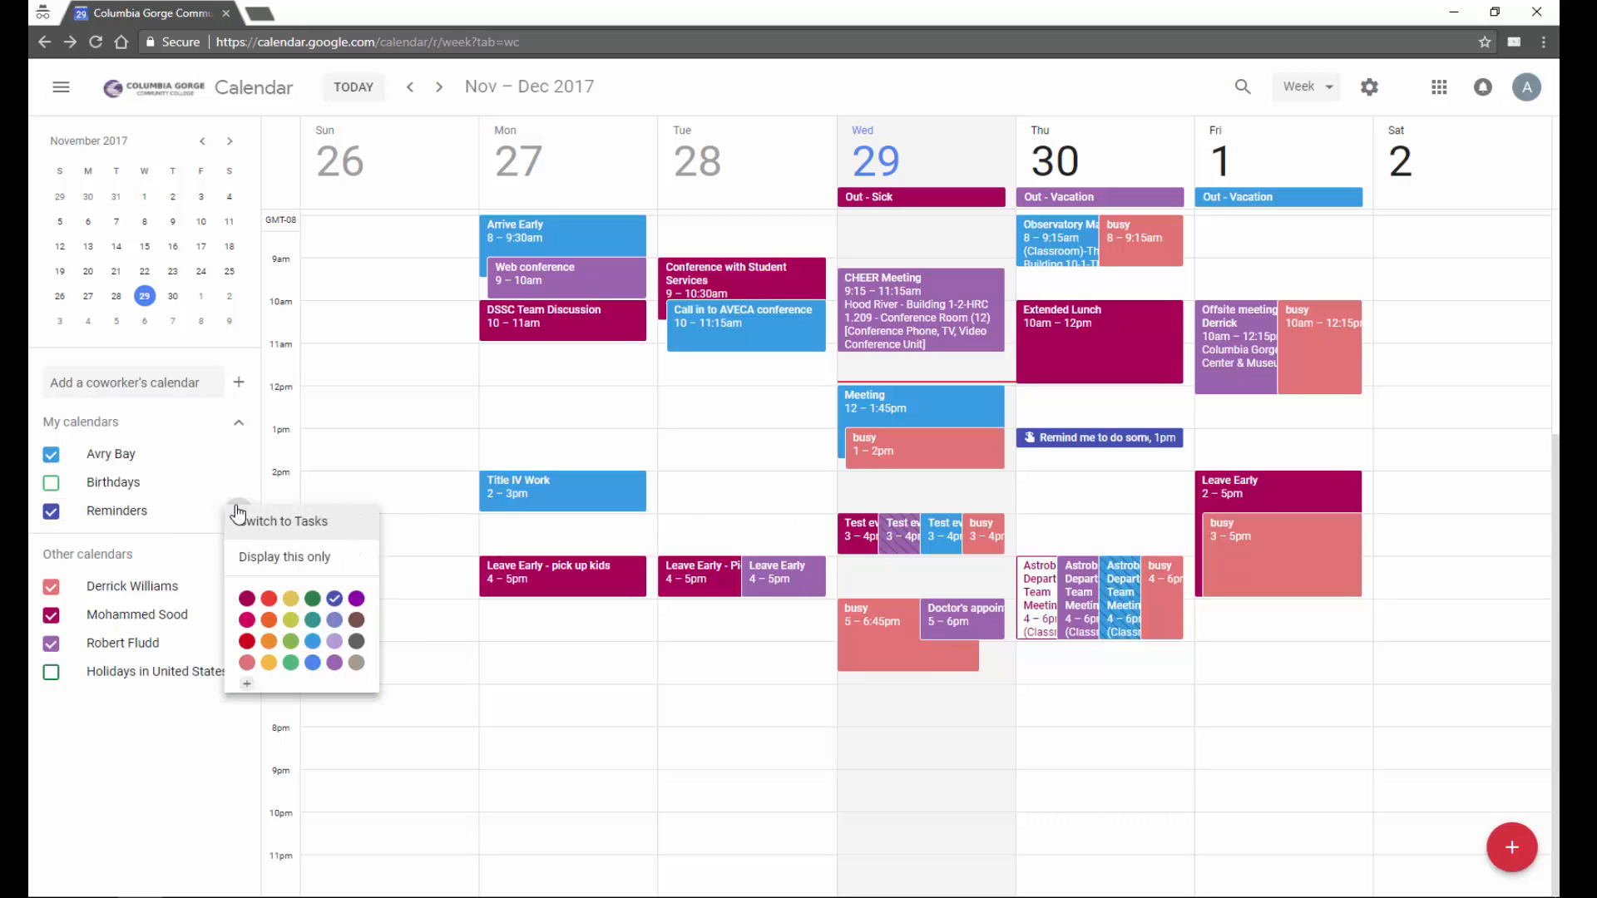
{"action": "left_click", "coordinate": [326, 524]}
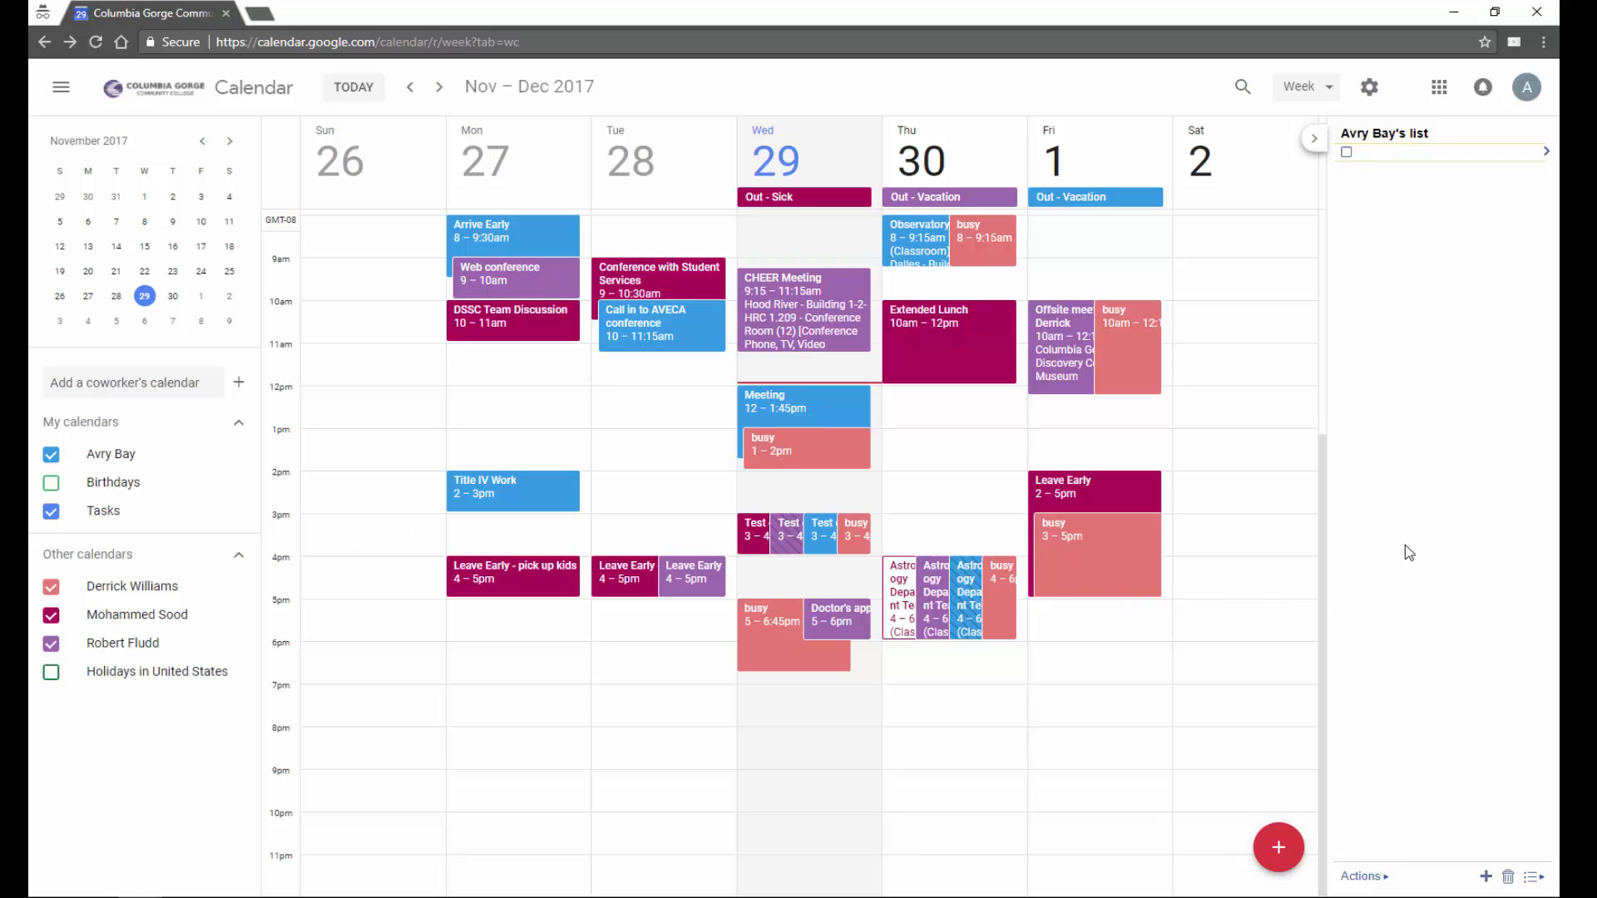
- Close the Tasks panel and show a 3-day view from Wed Nov 29 to Fri Dec 1
{"action": "left_click", "coordinate": [1385, 878]}
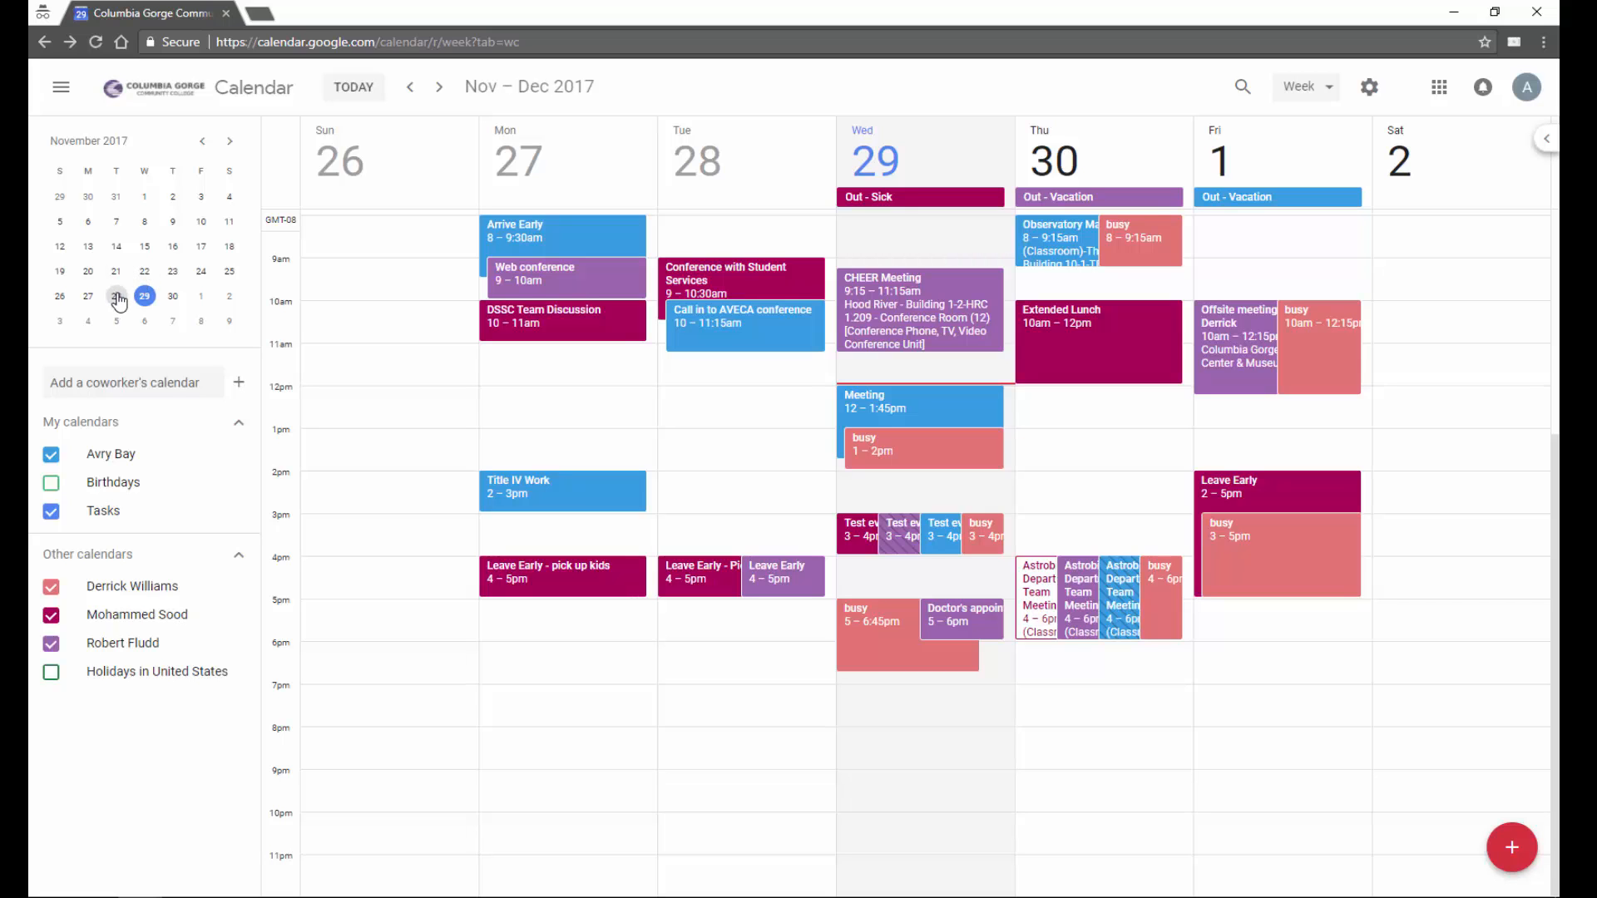
{"action": "left_click_drag", "start_coordinate": [141, 303], "coordinate": [187, 306]}
{"action": "left_click_drag", "start_coordinate": [117, 298], "coordinate": [171, 299]}
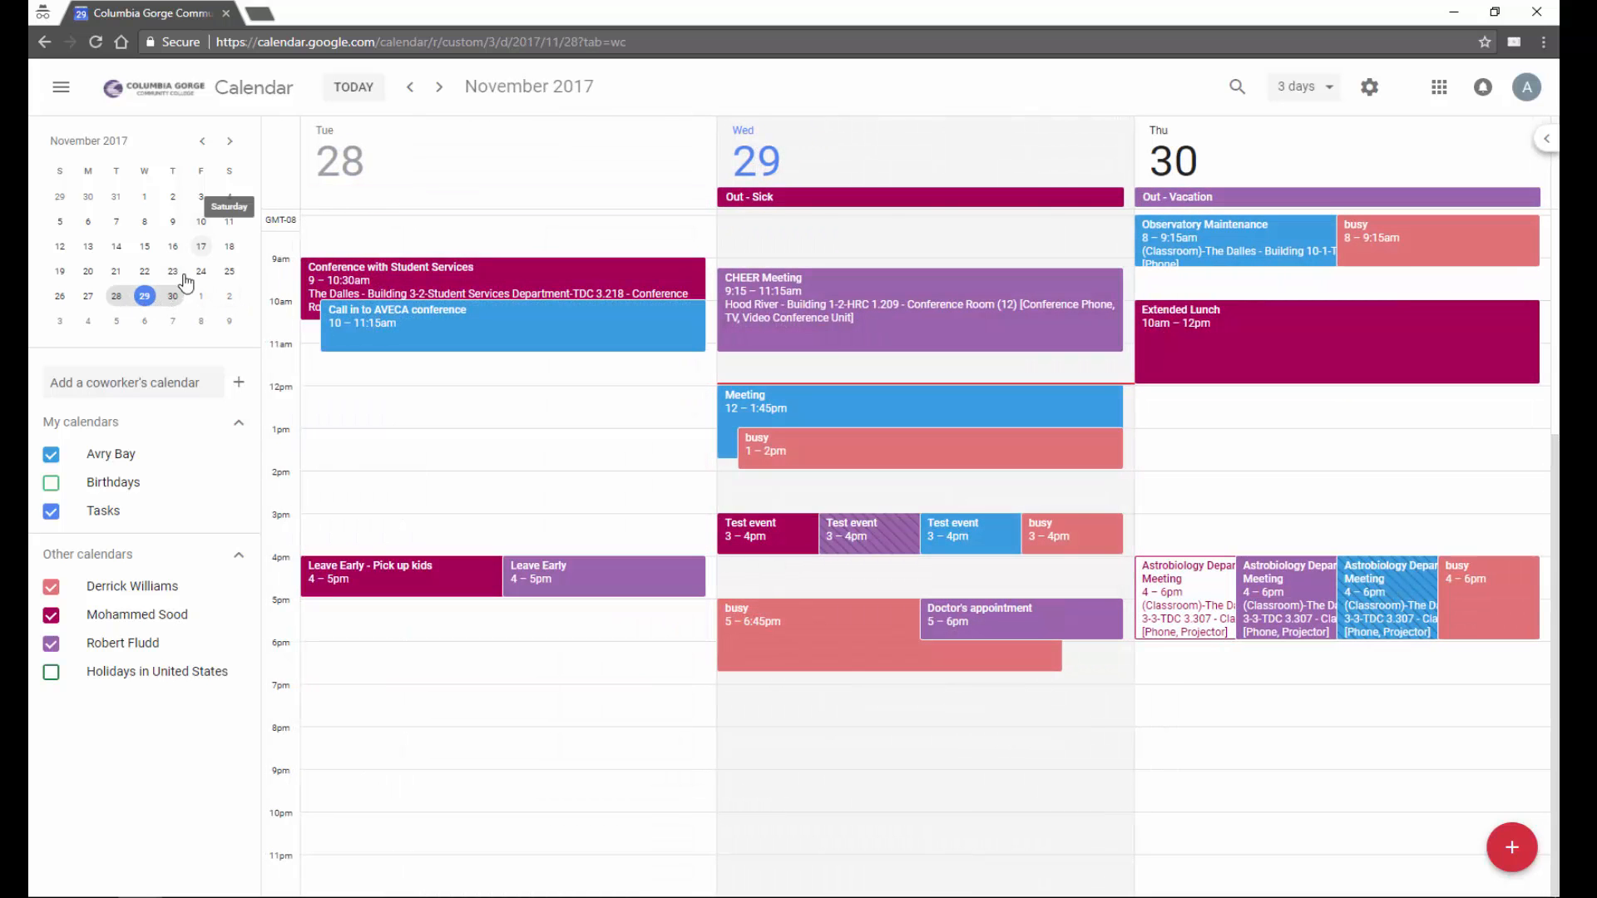
{"action": "left_click", "coordinate": [202, 298]}
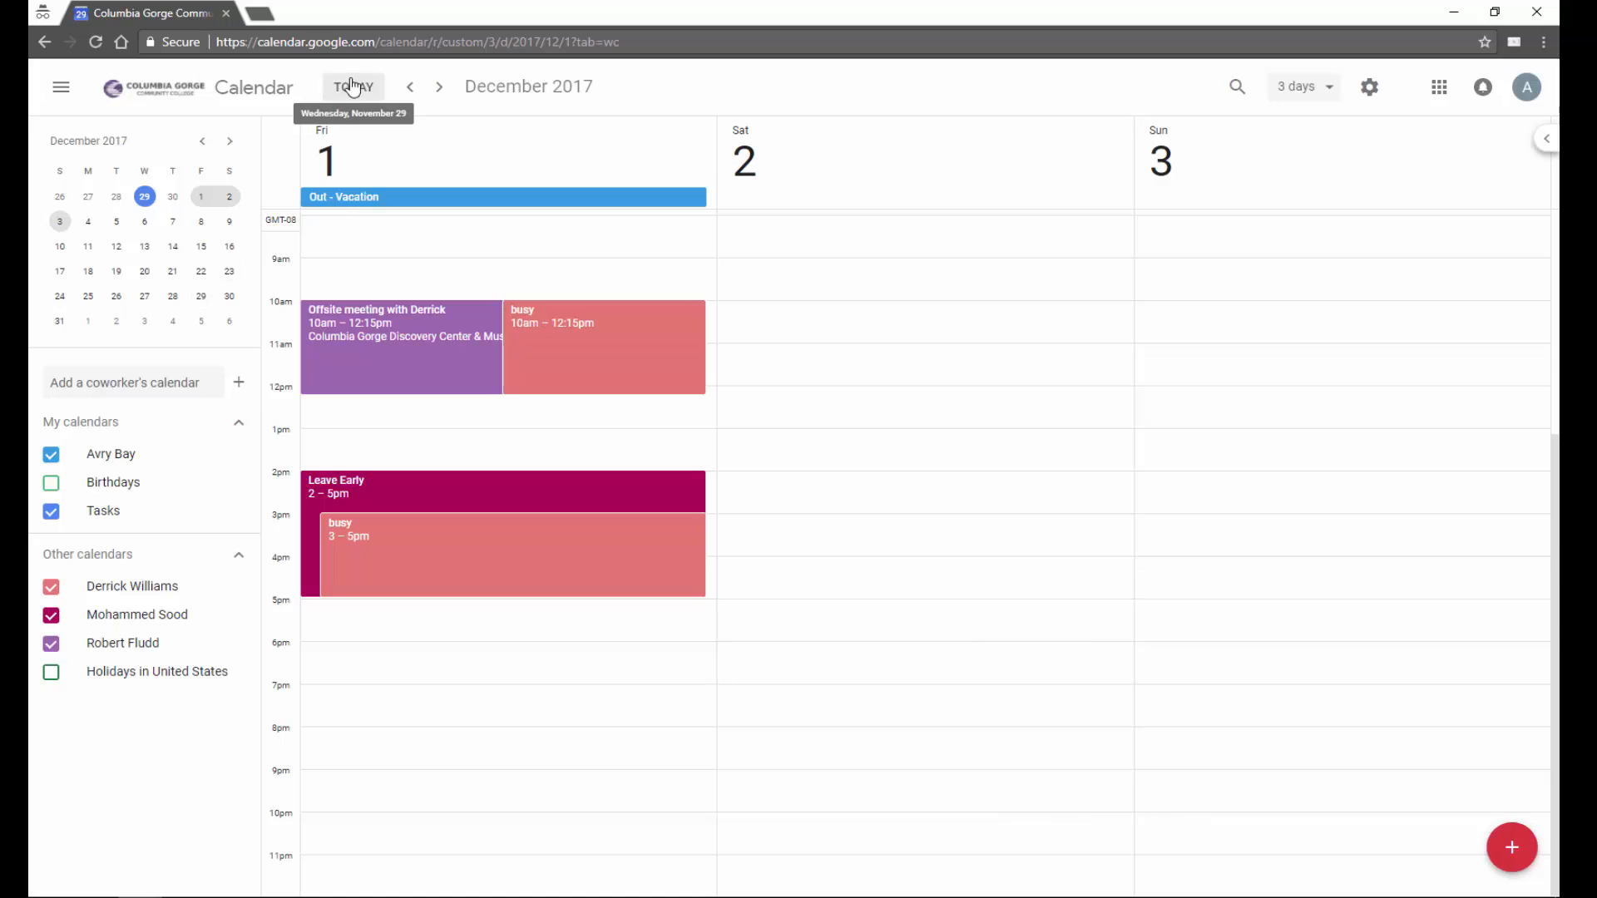
{"action": "left_click", "coordinate": [353, 88]}
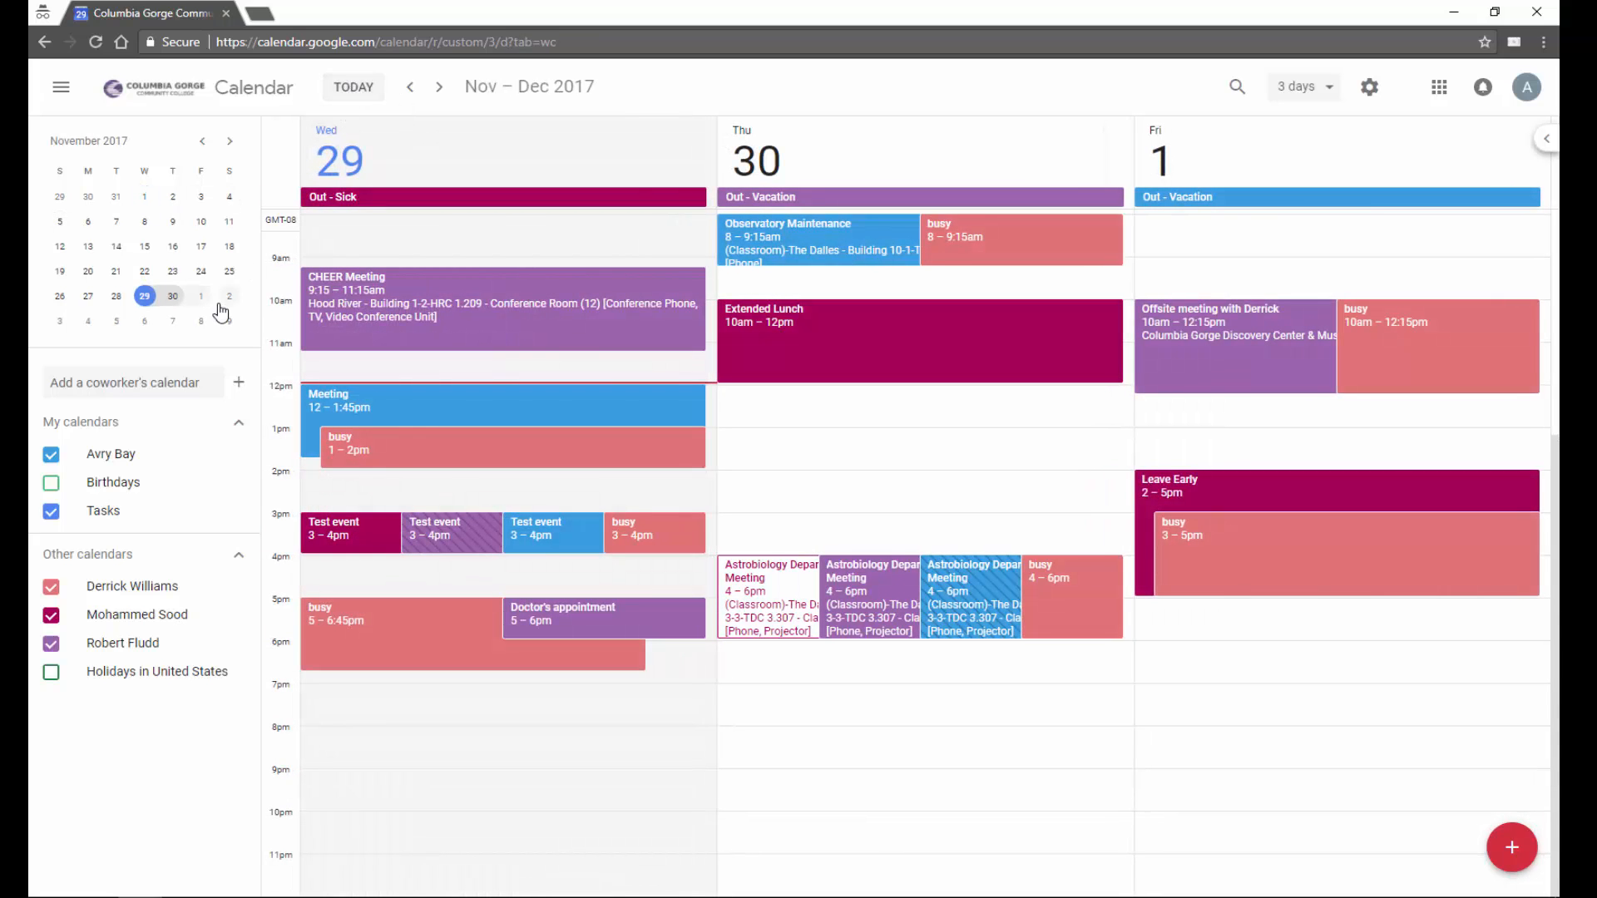